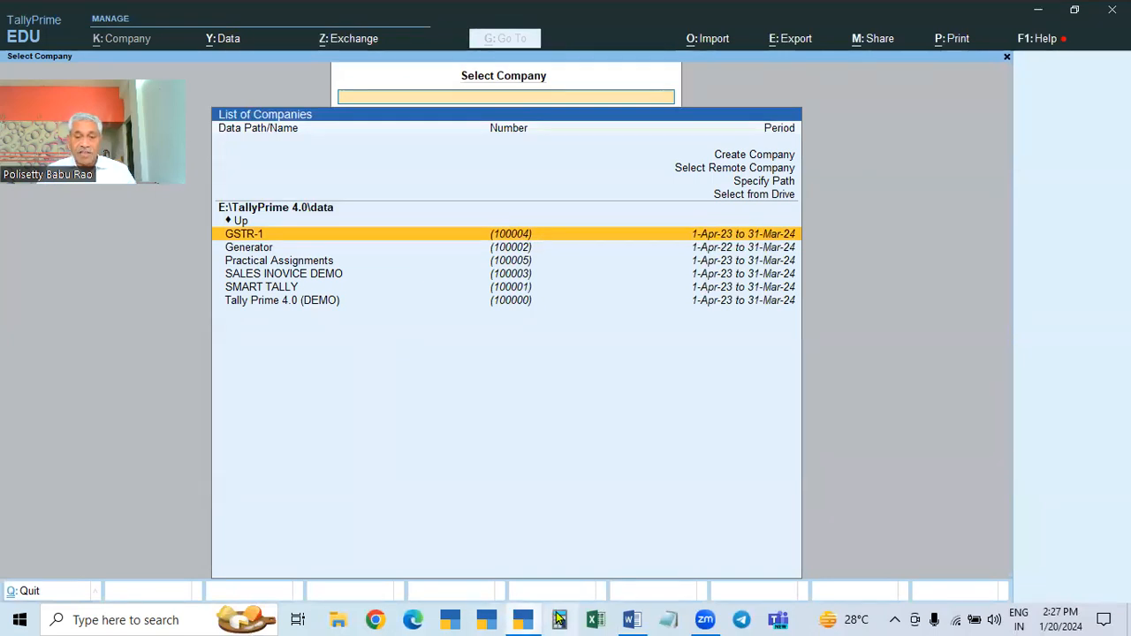
Step: Bring the TALLY PRIME FULL SUBJECT Word notes to the front
{"action": "left_click", "coordinate": [632, 619]}
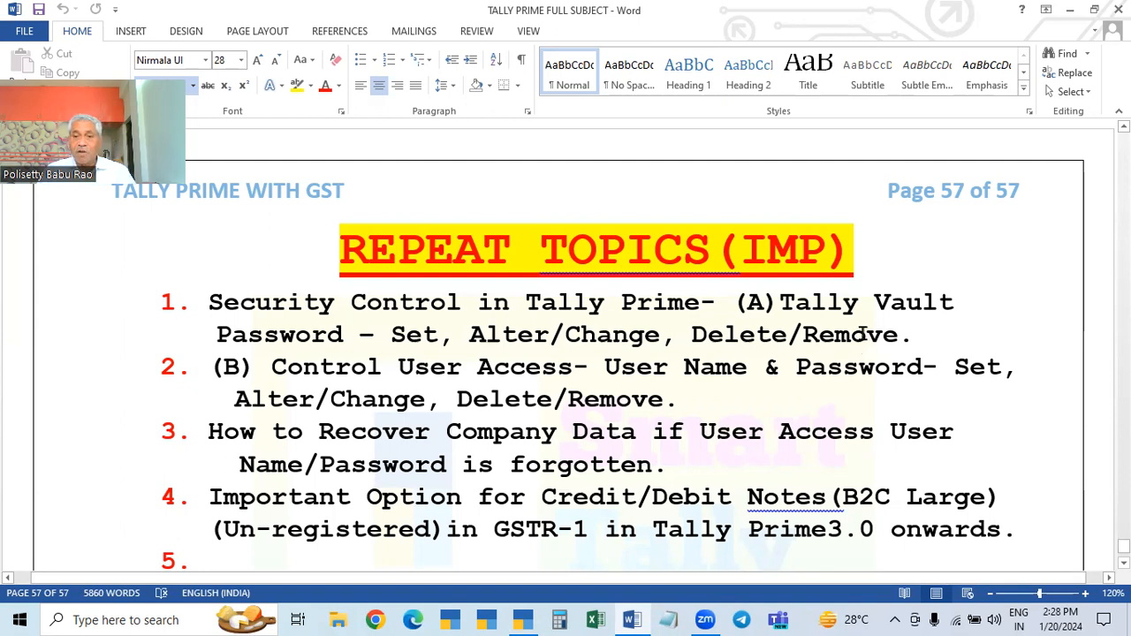
Step: Review the TallyVault password topic in the Word notes, then return to TallyPrime's Select Company list
{"action": "left_click", "coordinate": [521, 620]}
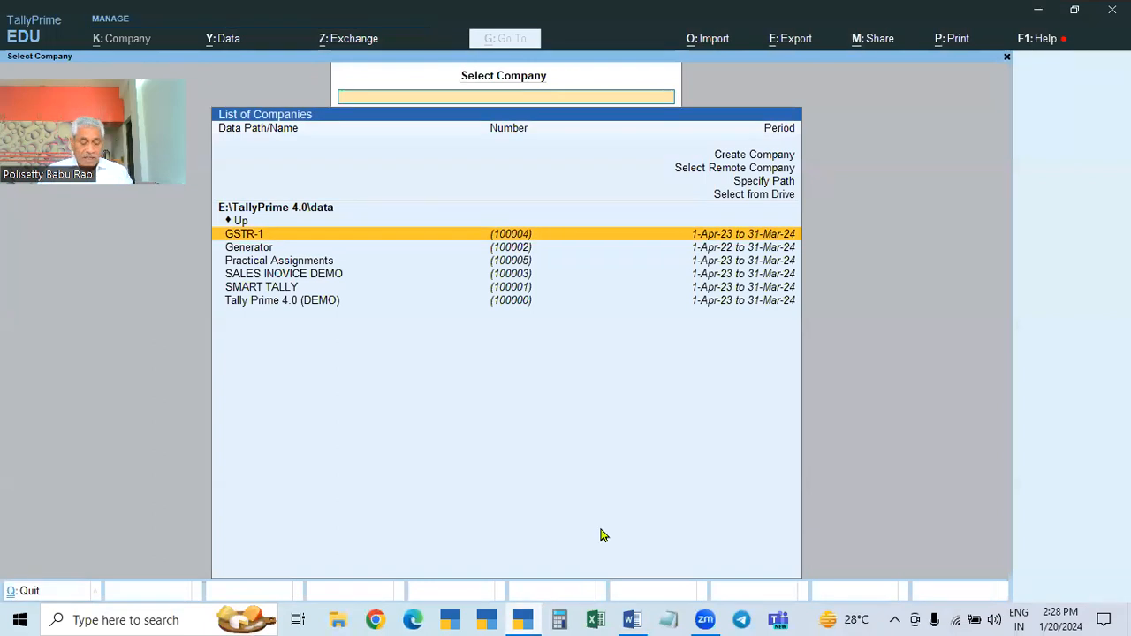
{"action": "left_click", "coordinate": [631, 620]}
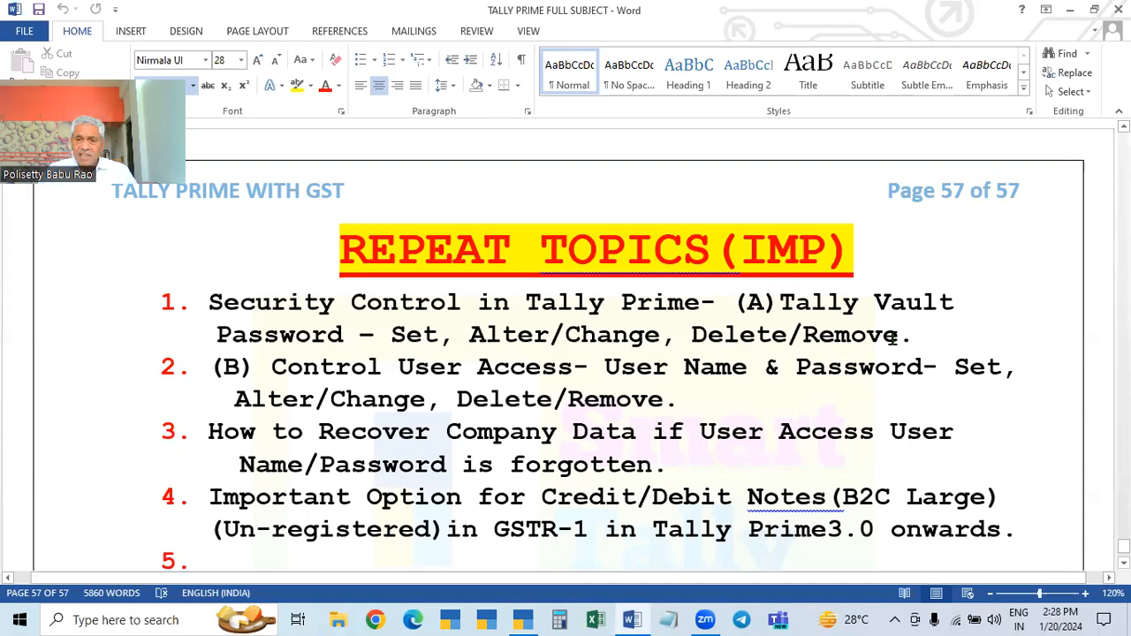
{"action": "left_click", "coordinate": [417, 334]}
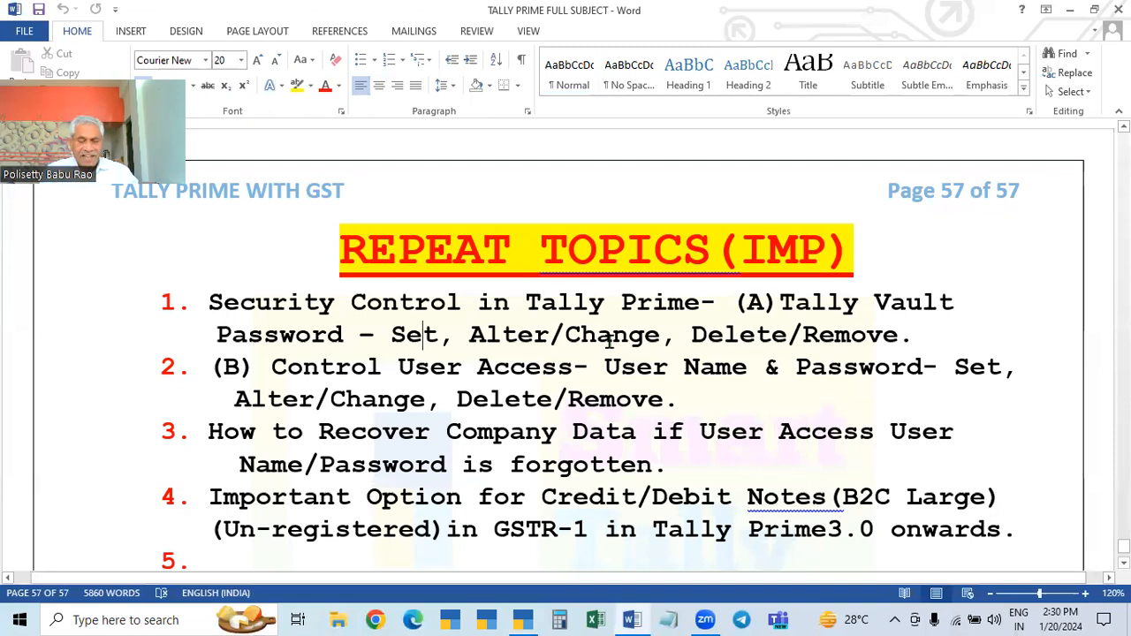
{"action": "left_click", "coordinate": [524, 620]}
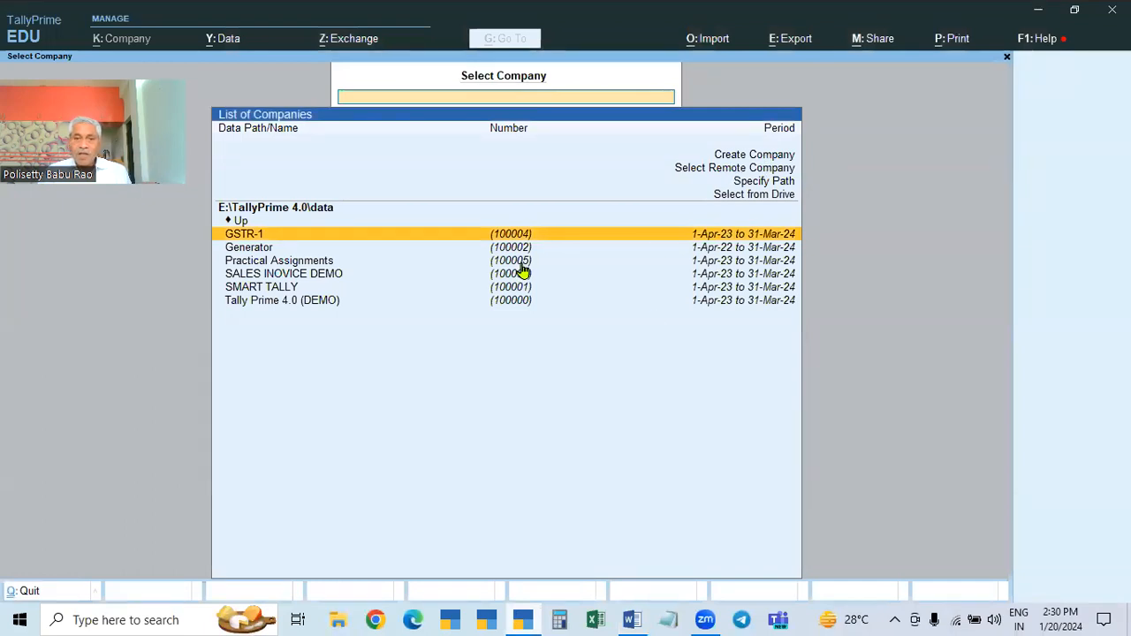
Step: Start creating a new company named 'Tally Vault Password'
{"action": "left_click", "coordinate": [761, 159]}
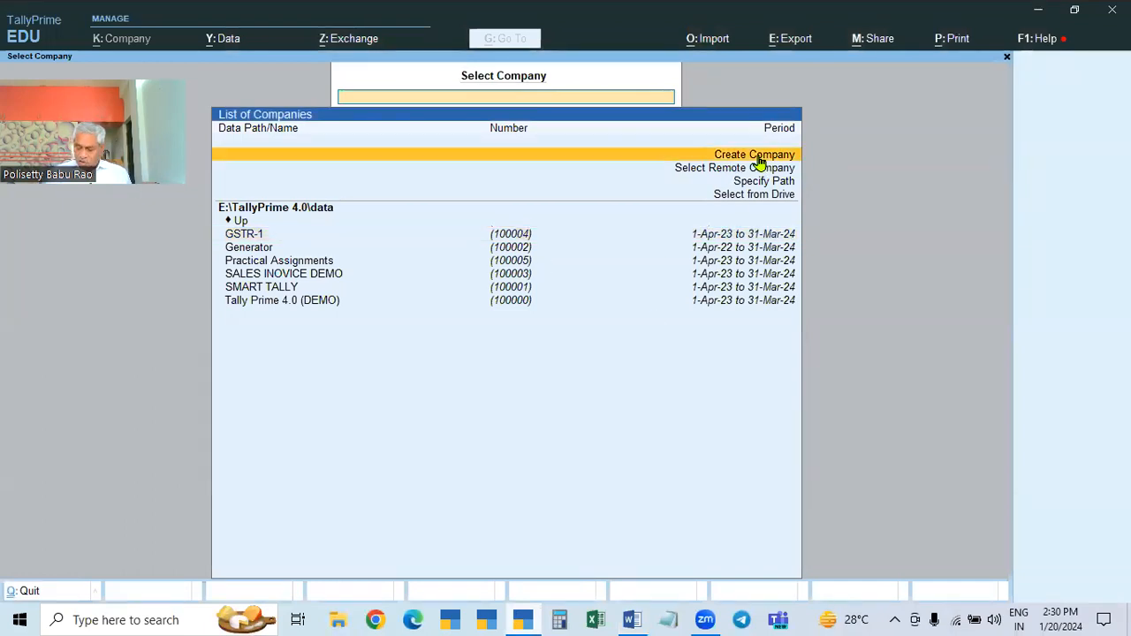
{"action": "left_click", "coordinate": [758, 163]}
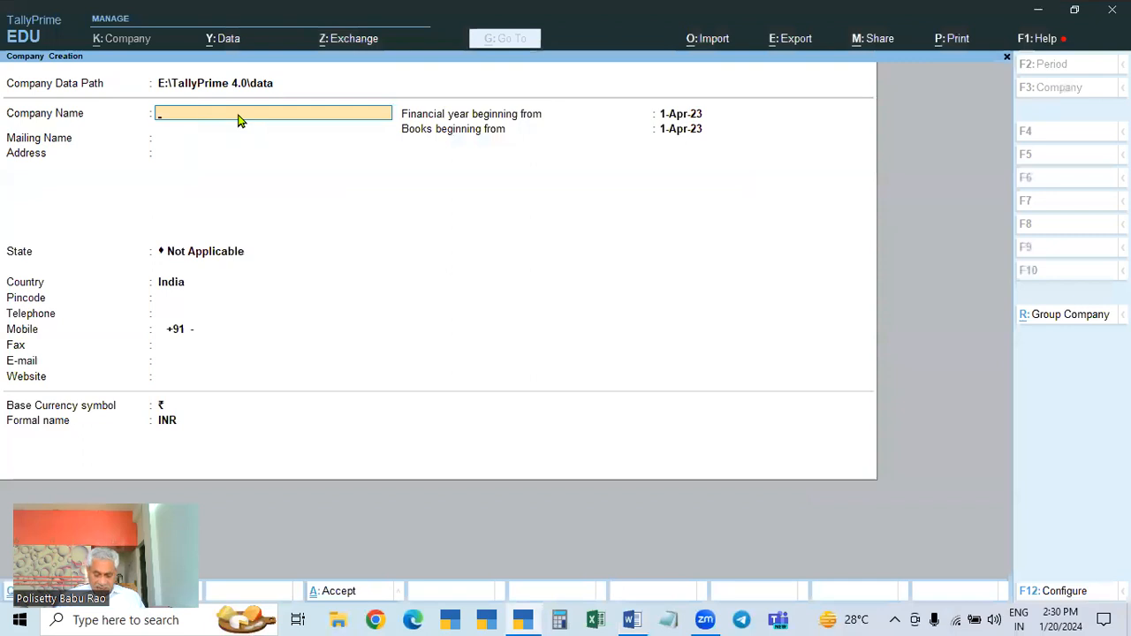
{"action": "type", "text": "Ta"}
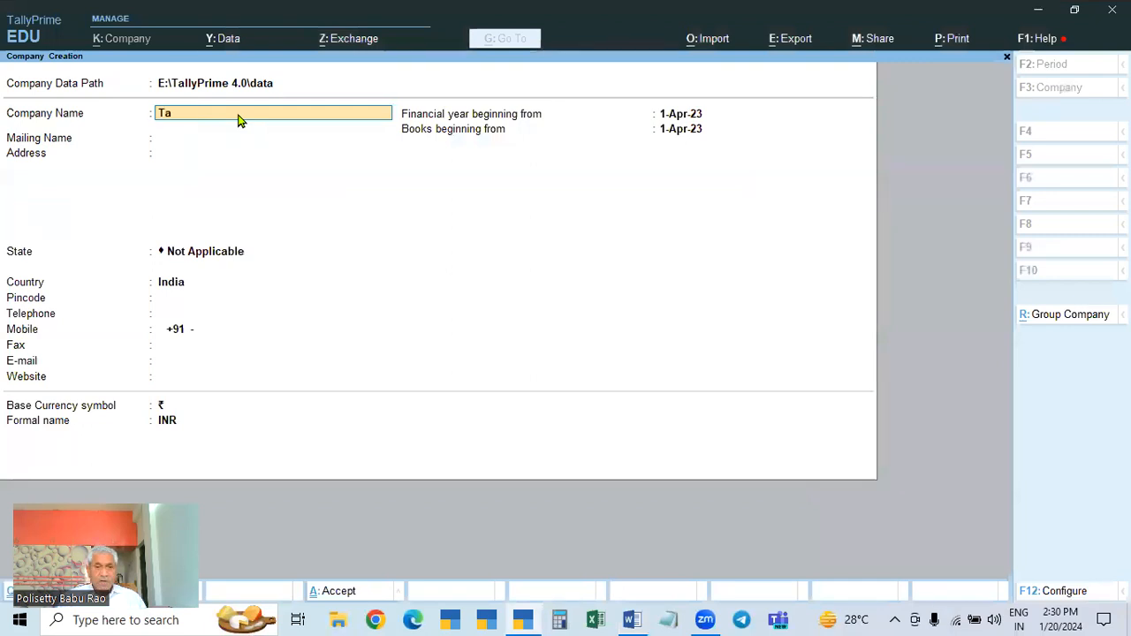
{"action": "type", "text": "lly Vault Password"}
{"action": "key", "text": "Return"}
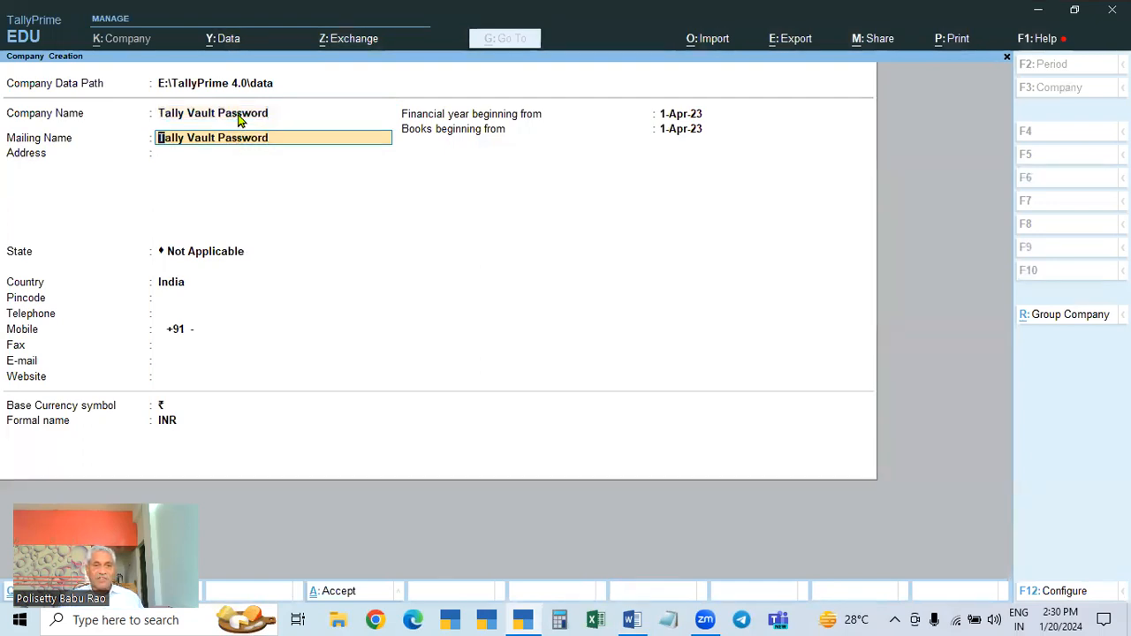
{"action": "key", "text": "Return"}
{"action": "key", "text": "Return"}
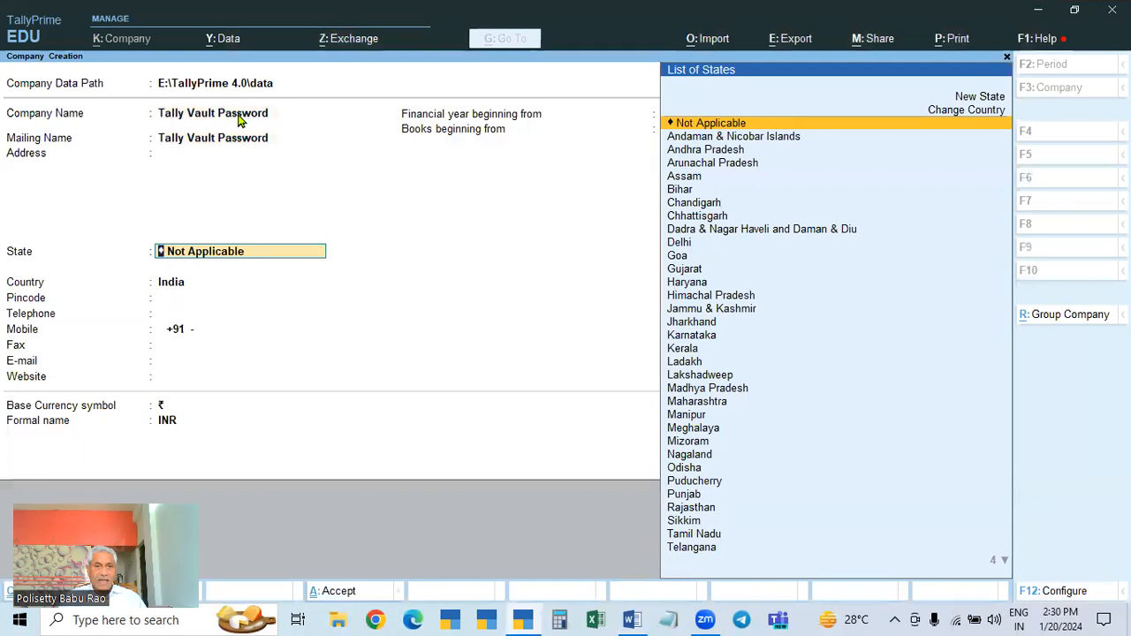
Step: Set state Telangana and pincode 500067, and accept books beginning 1-Apr-23
{"action": "type", "text": "Tel"}
{"action": "key", "text": "Return"}
{"action": "type", "text": "500067"}
{"action": "key", "text": "Return"}
{"action": "key", "text": "Return"}
{"action": "key", "text": "Return"}
{"action": "key", "text": "Return"}
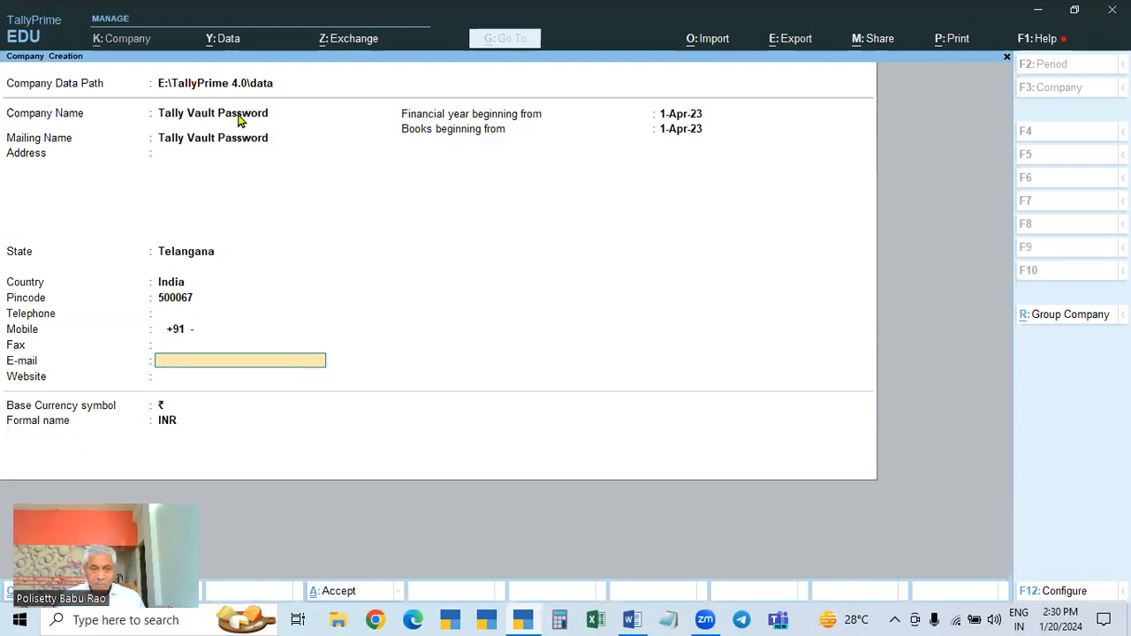
{"action": "key", "text": "Return"}
{"action": "key", "text": "Return"}
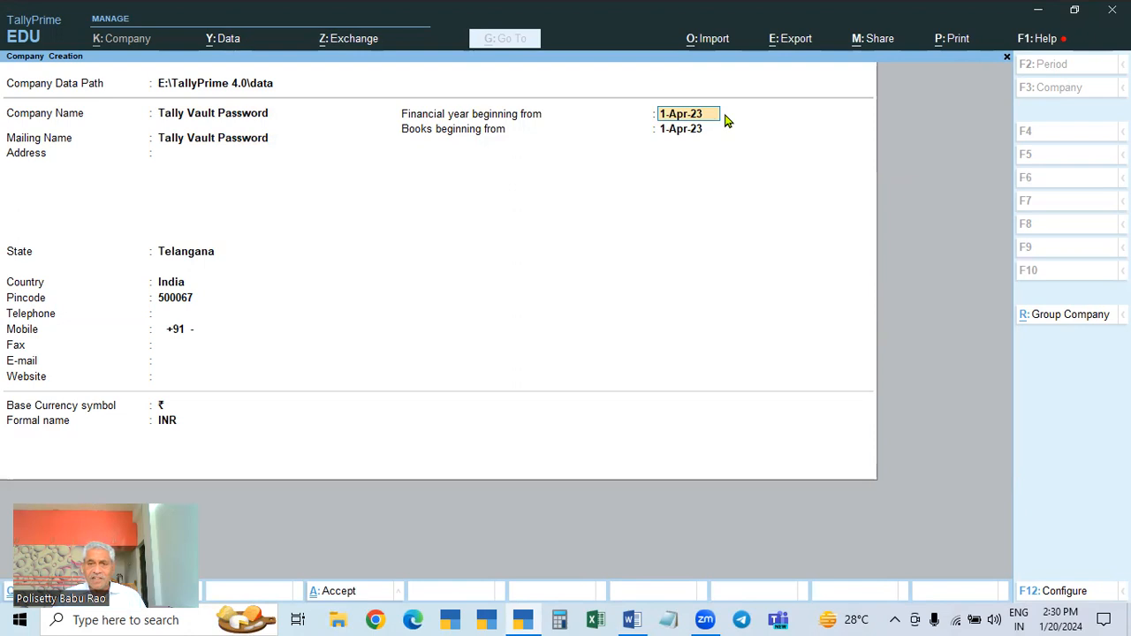
{"action": "key", "text": "Return"}
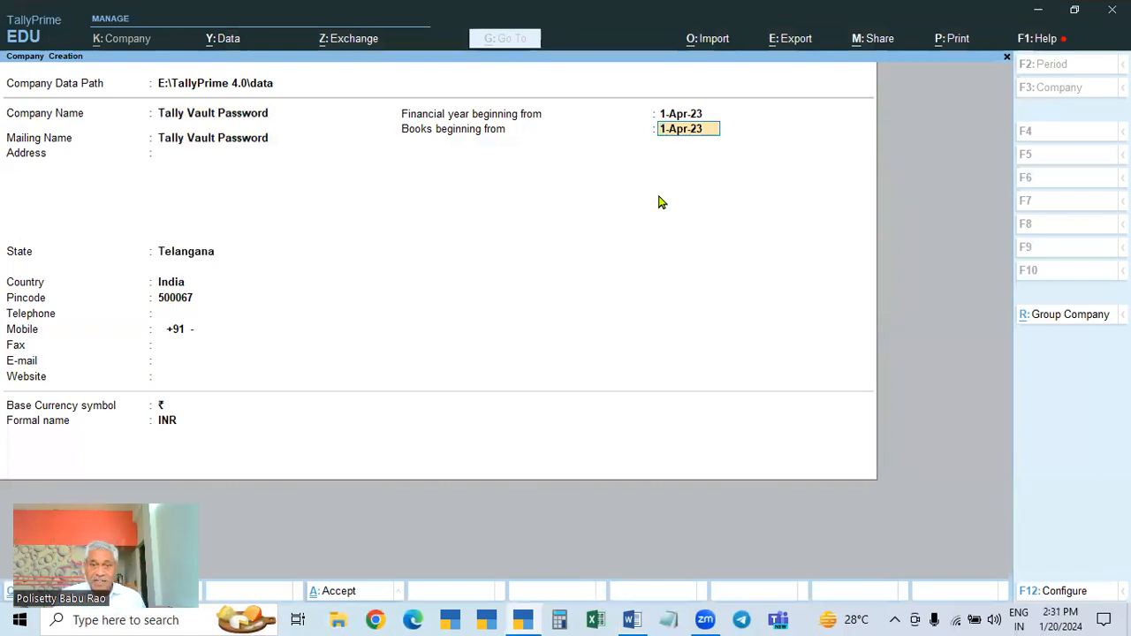
Step: Set 'Use TallyVault Password to encrypt Company Data' to Yes in the company configuration
{"action": "key", "text": "Return"}
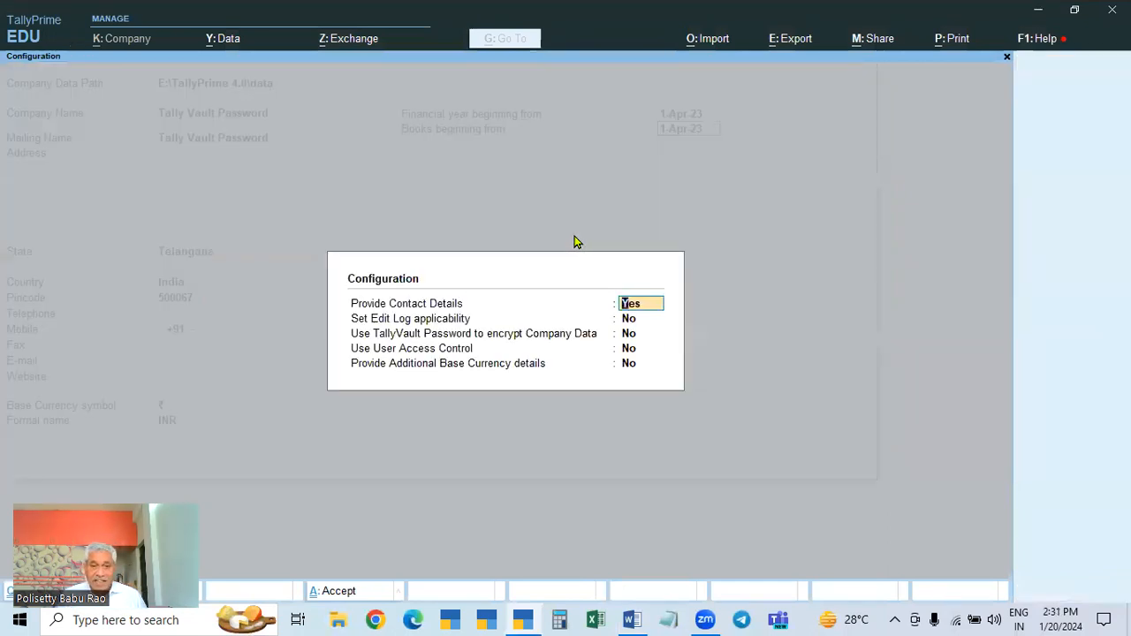
{"action": "key", "text": "Return"}
{"action": "key", "text": "Return"}
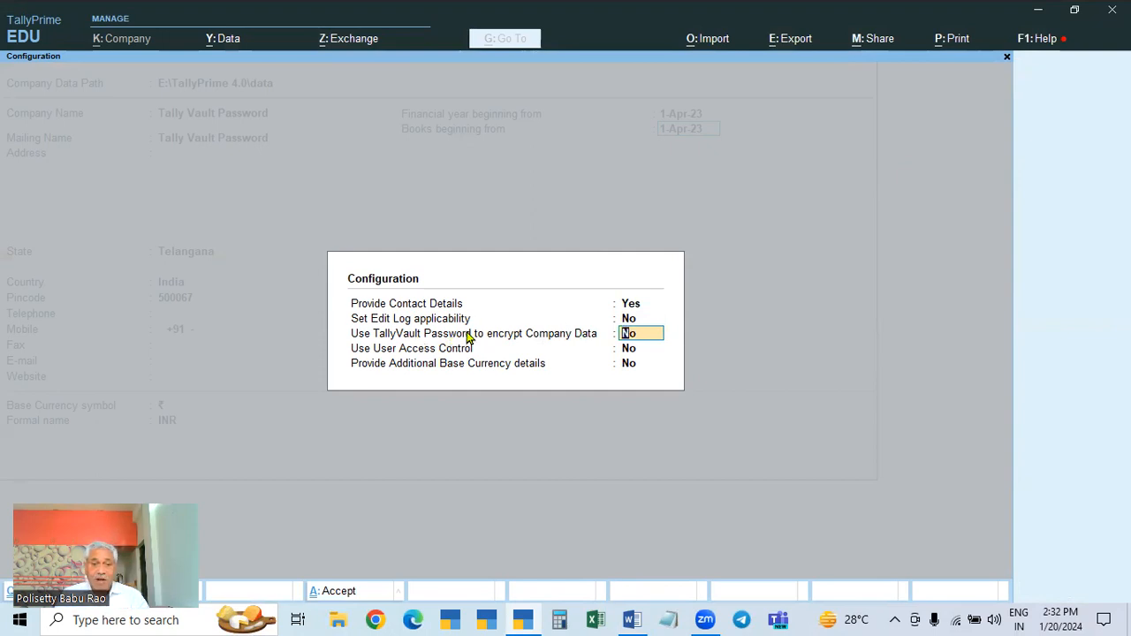
{"action": "type", "text": "y"}
{"action": "key", "text": "Return"}
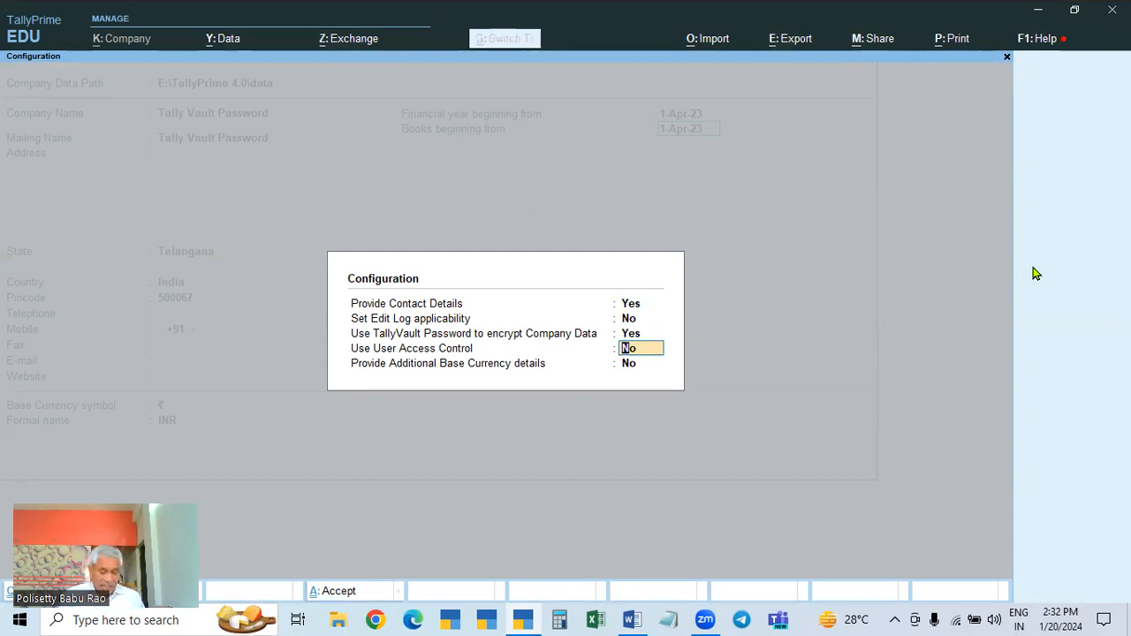
{"action": "key", "text": "ctrl+a"}
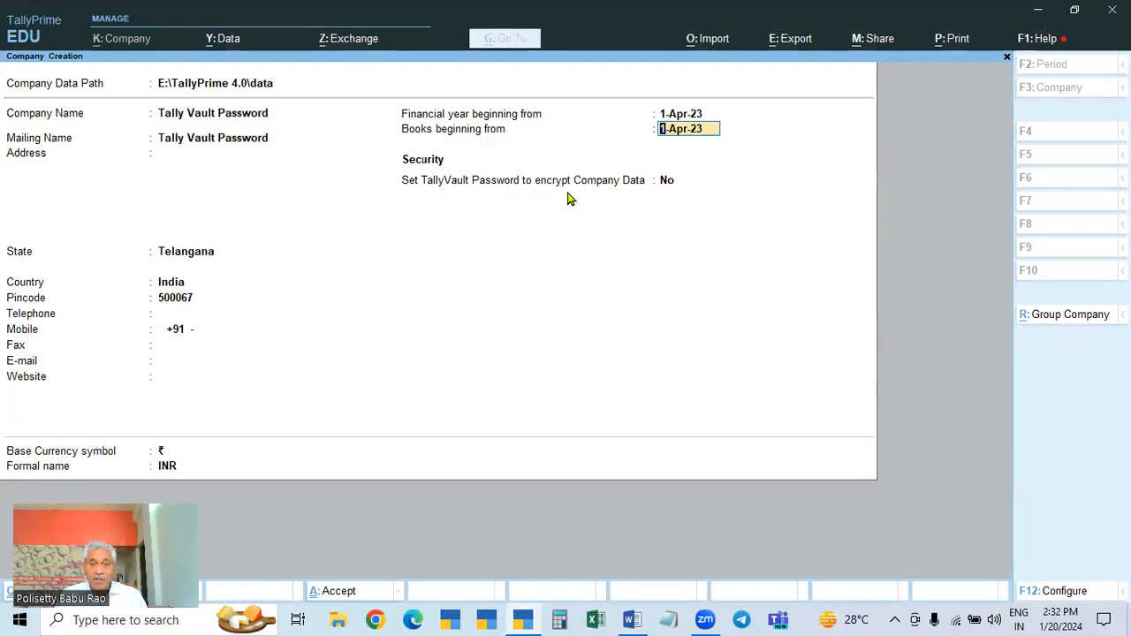
Step: Set the company's TallyVault encryption option to Yes
{"action": "left_click", "coordinate": [669, 182]}
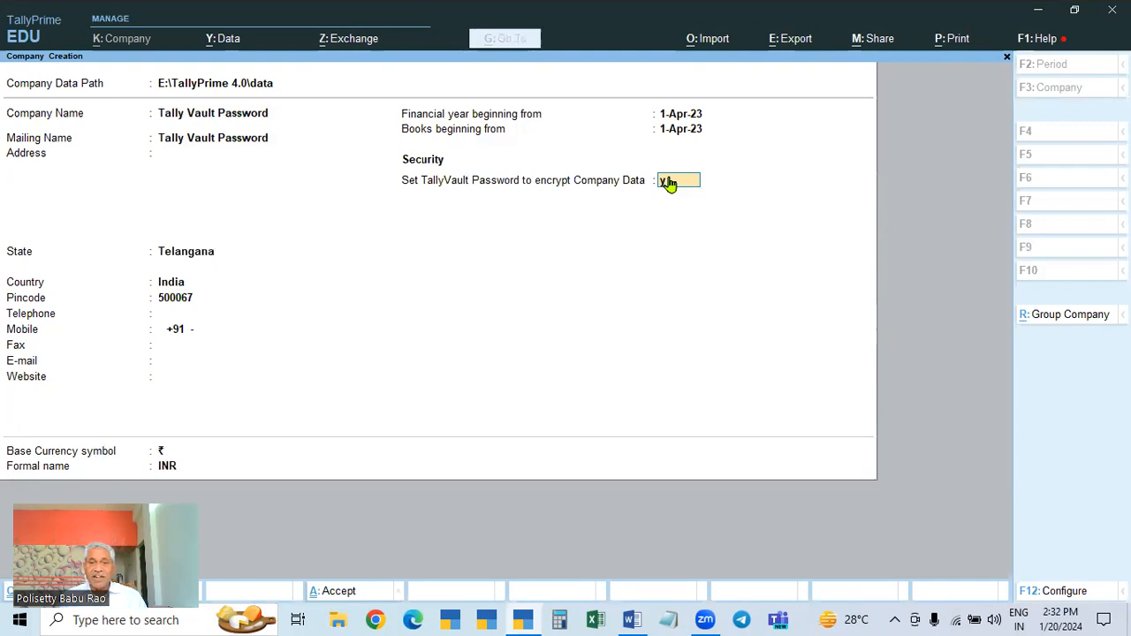
{"action": "type", "text": "y"}
{"action": "key", "text": "Return"}
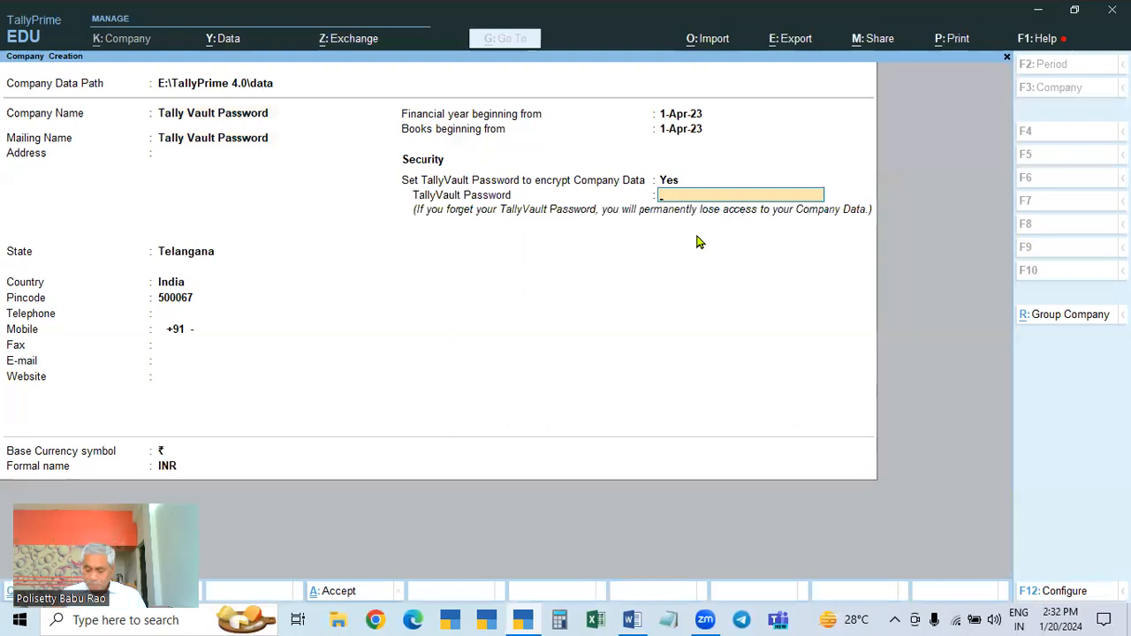
Step: Enter and confirm the TallyVault password, then accept the company form
{"action": "type", "text": "**"}
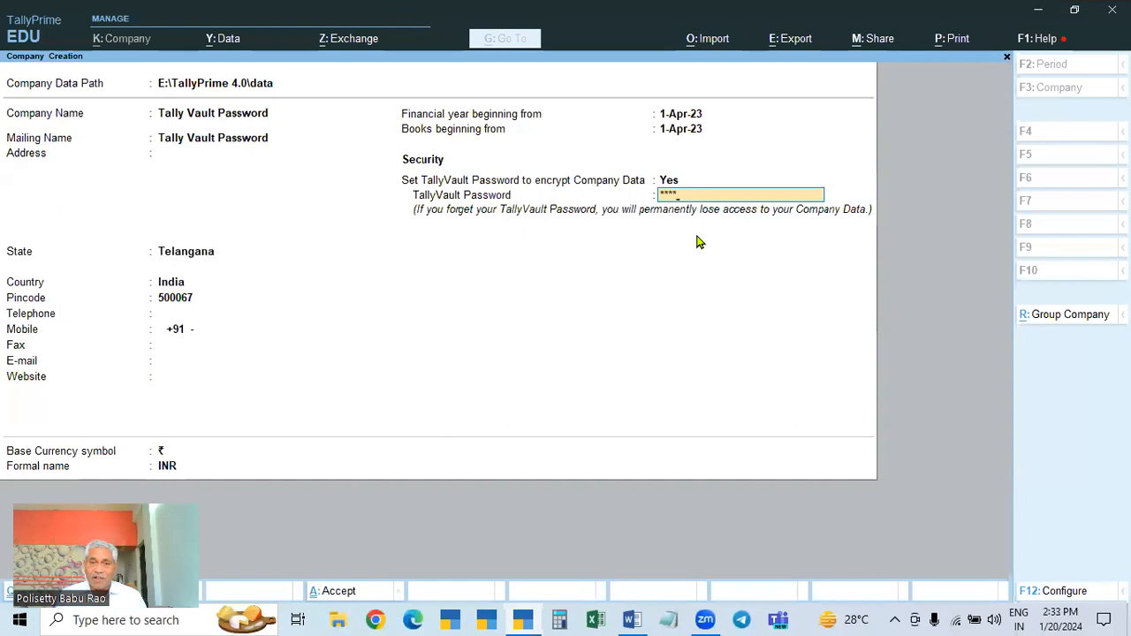
{"action": "key", "text": "Return"}
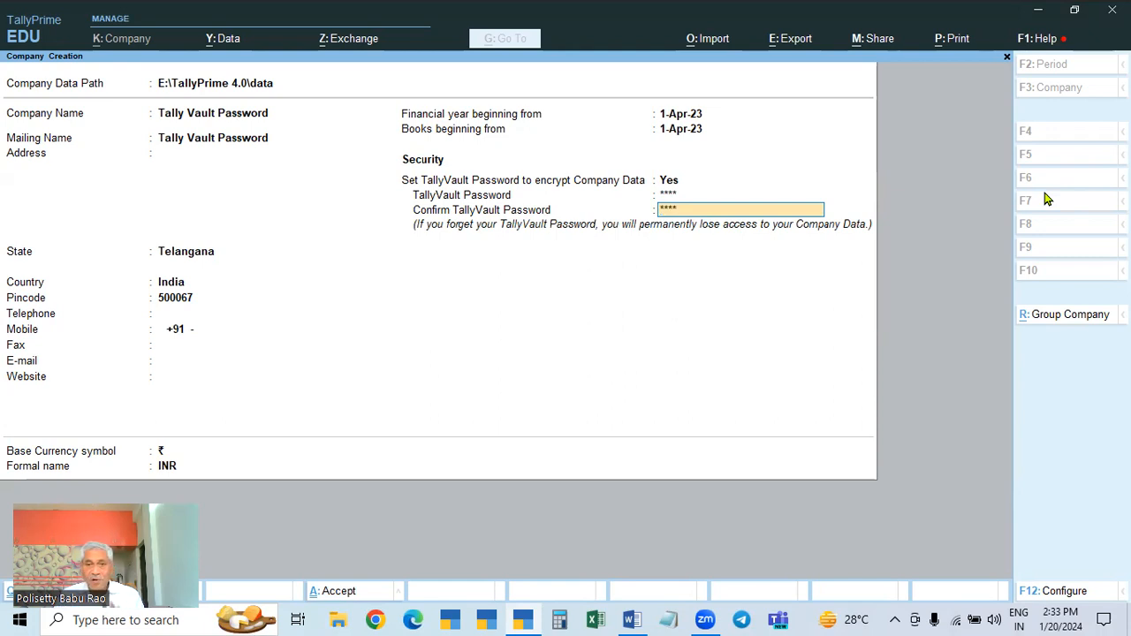
{"action": "key", "text": "Return"}
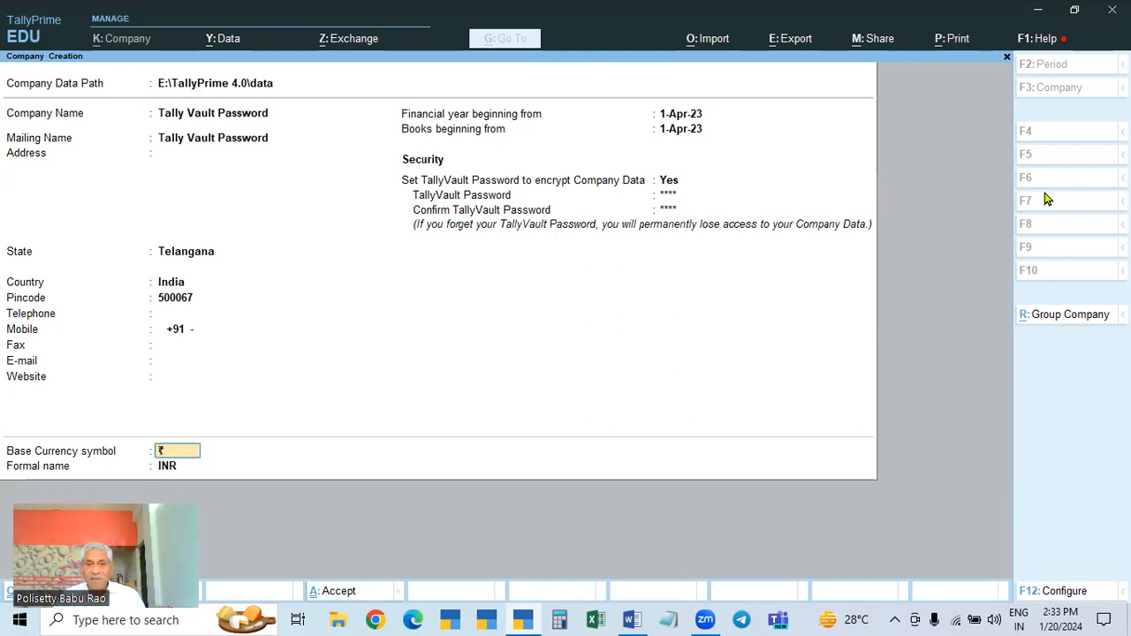
{"action": "key", "text": "Return"}
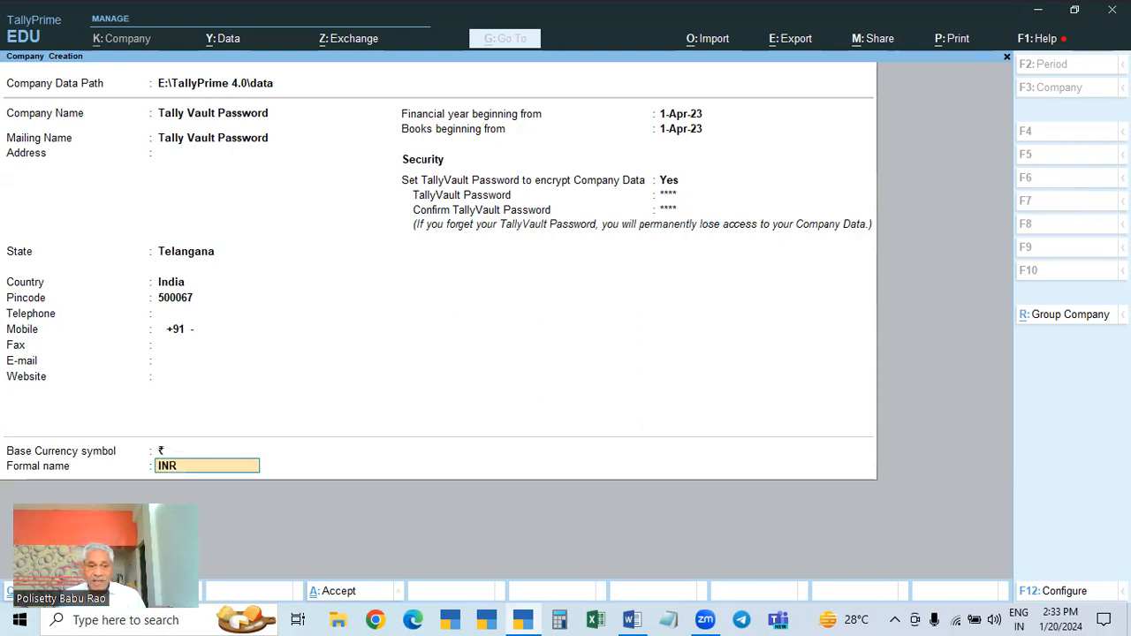
{"action": "key", "text": "Return"}
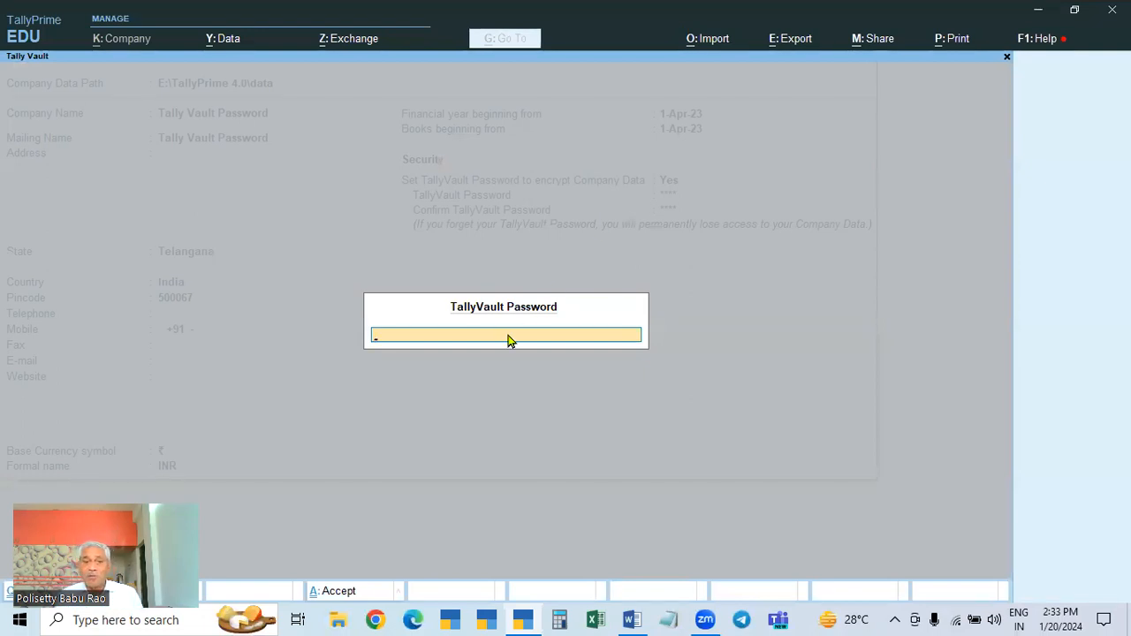
Step: Enter the TallyVault password to open the new Tally Vault Password company
{"action": "type", "text": "1"}
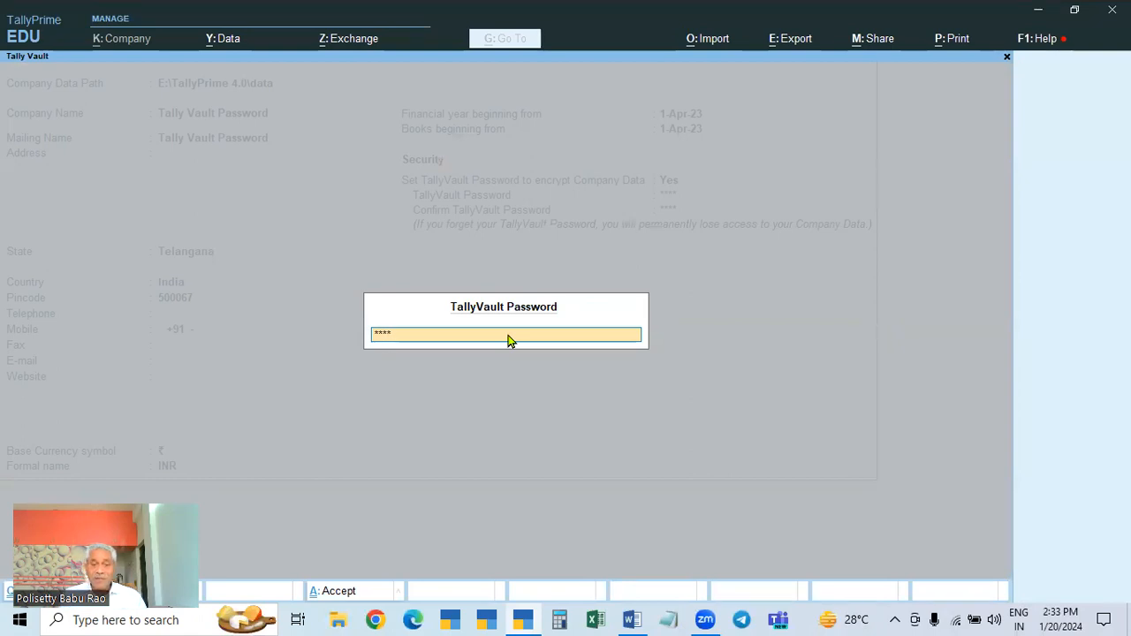
{"action": "key", "text": "Return"}
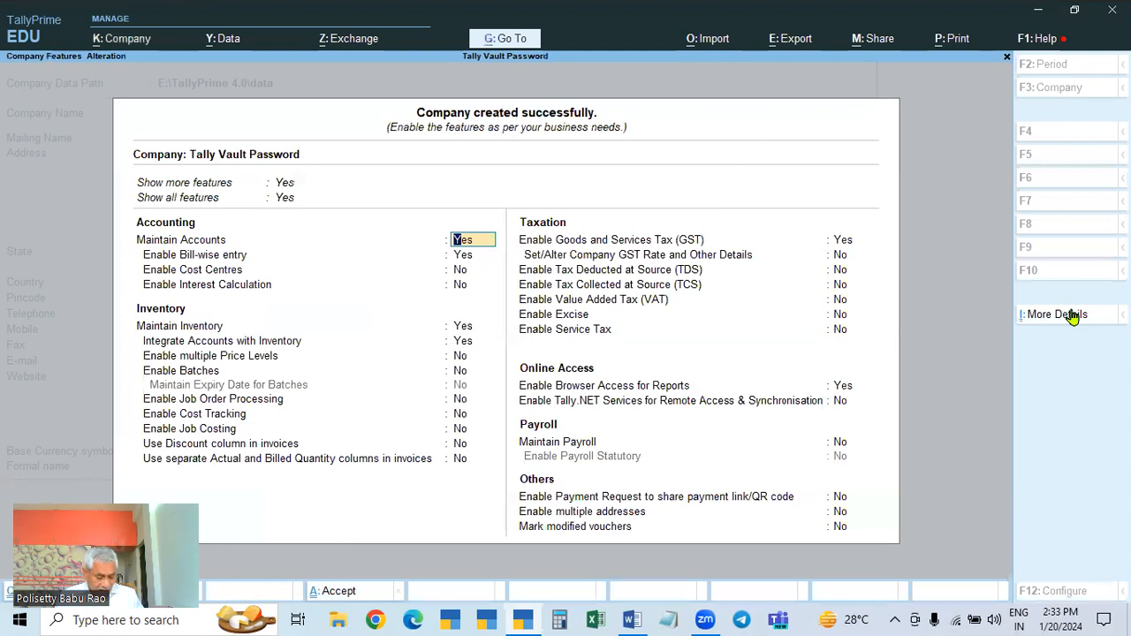
Step: Accept the Company Features screen with Ctrl+A to reach Gateway of Tally
{"action": "key", "text": "ctrl+a"}
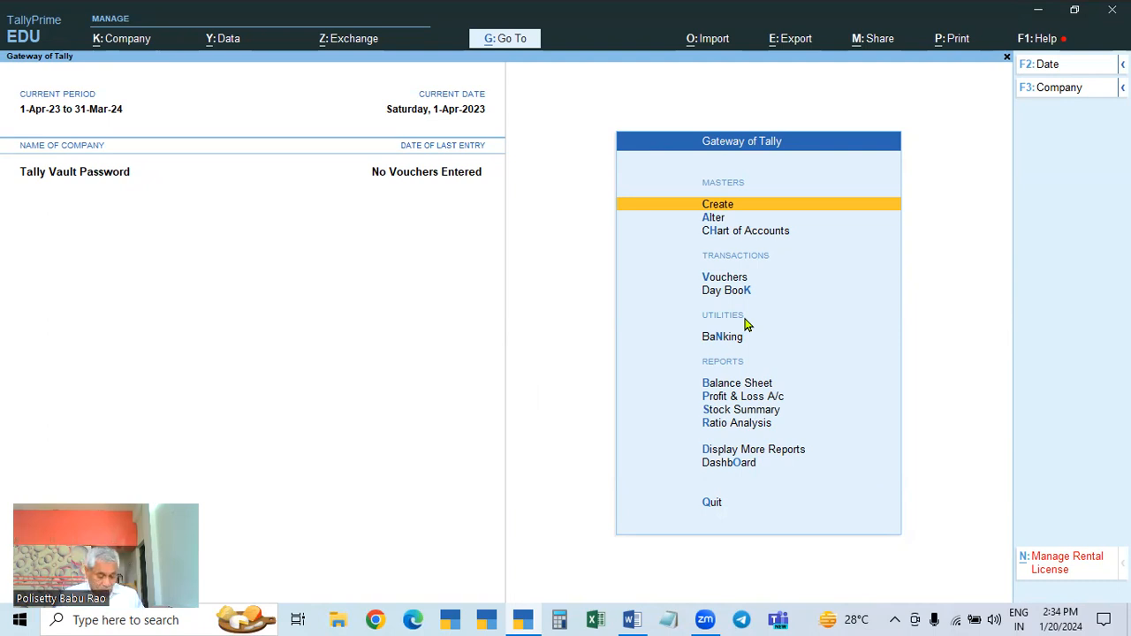
Step: Shut the Tally Vault Password company with Ctrl+F3
{"action": "key", "text": "ctrl"}
{"action": "key", "text": "ctrl+F3"}
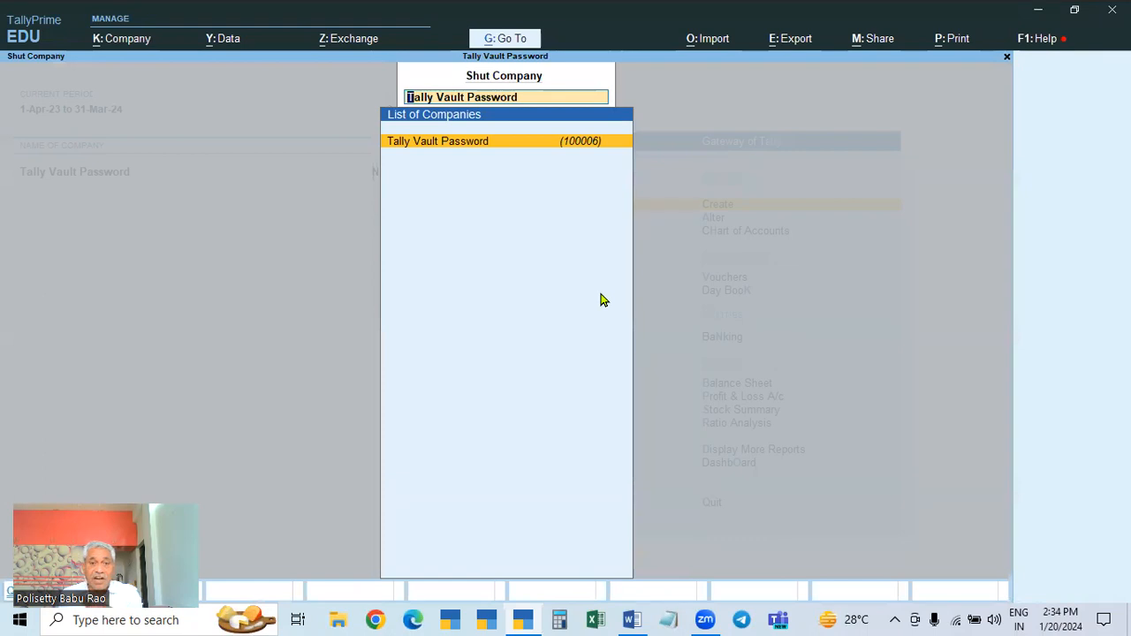
{"action": "key", "text": "Return"}
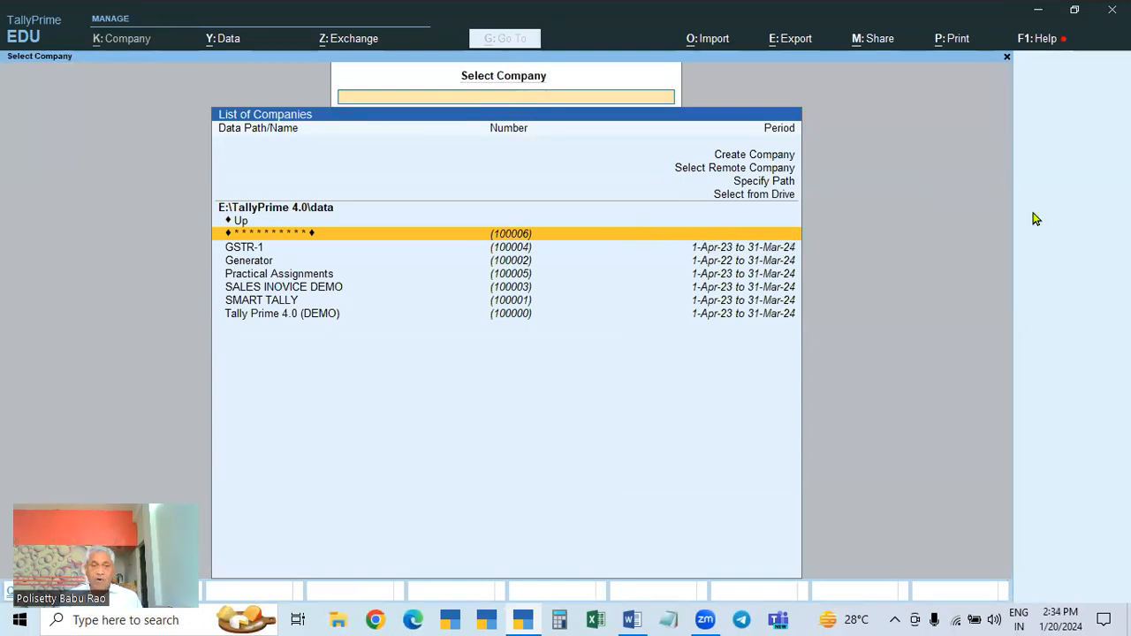
Step: Select the masked encrypted company in Select Company and open it
{"action": "key", "text": "Down"}
{"action": "key", "text": "Down"}
{"action": "key", "text": "Down"}
{"action": "key", "text": "Down"}
{"action": "key", "text": "Down"}
{"action": "key", "text": "Up"}
{"action": "key", "text": "Up"}
{"action": "key", "text": "Up"}
{"action": "key", "text": "Up"}
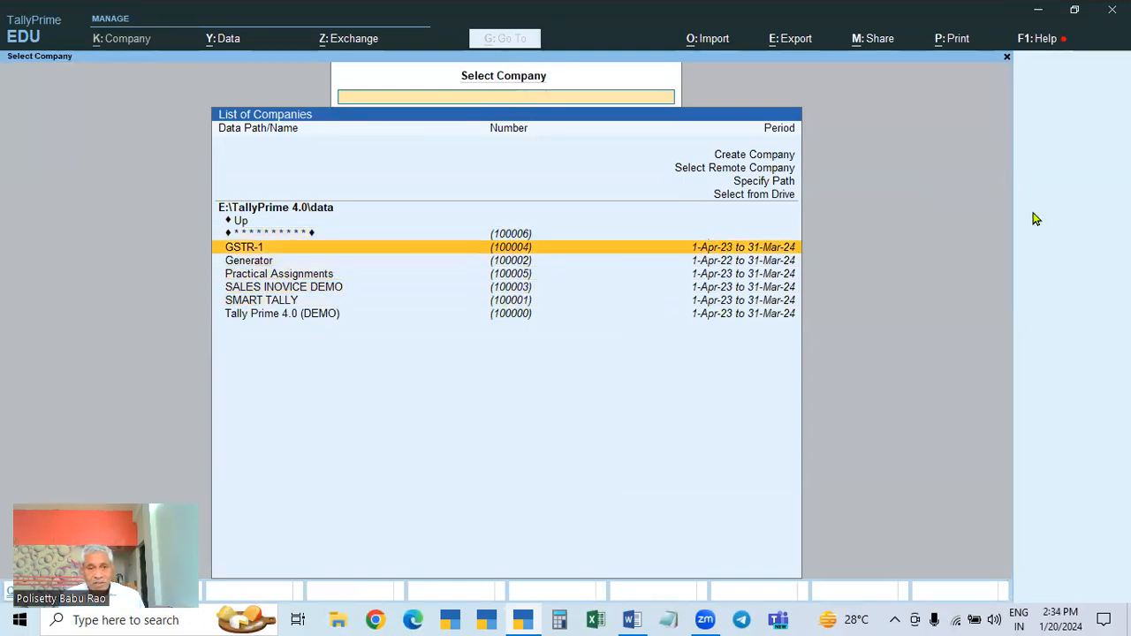
{"action": "key", "text": "Up"}
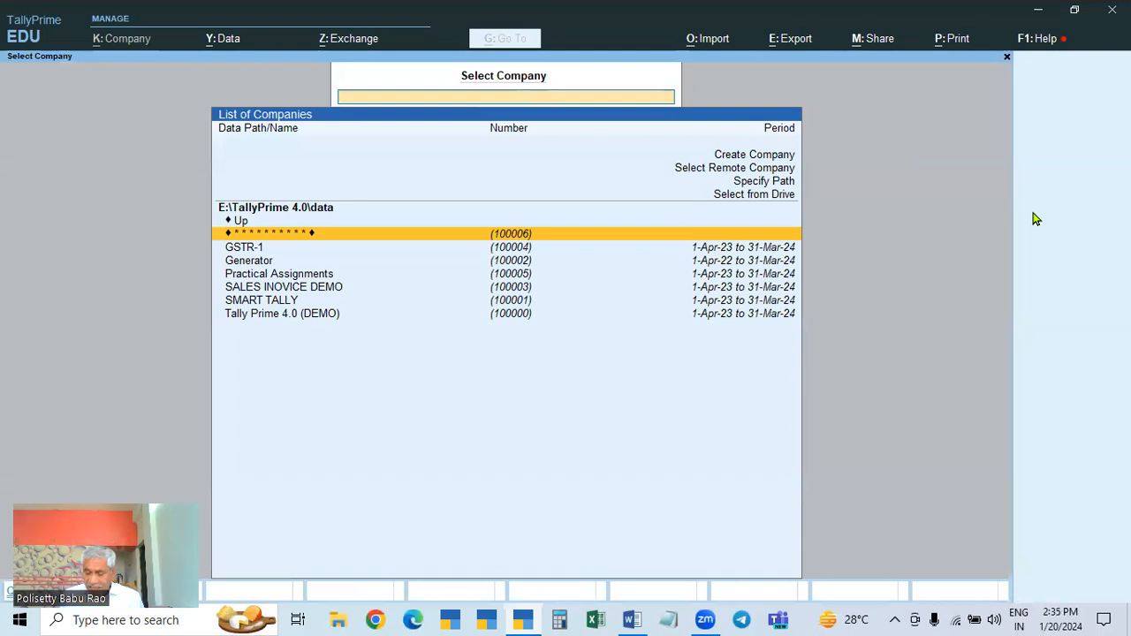
{"action": "key", "text": "Return"}
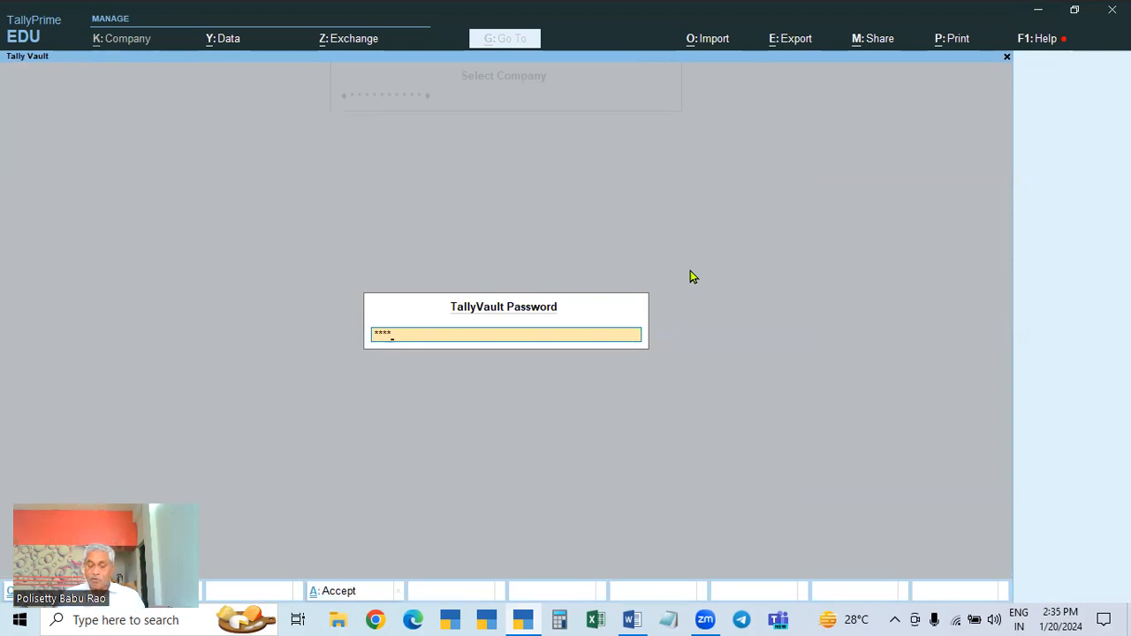
Step: Submit the TallyVault password and open Company > Alter for Tally Vault Password
{"action": "key", "text": "Return"}
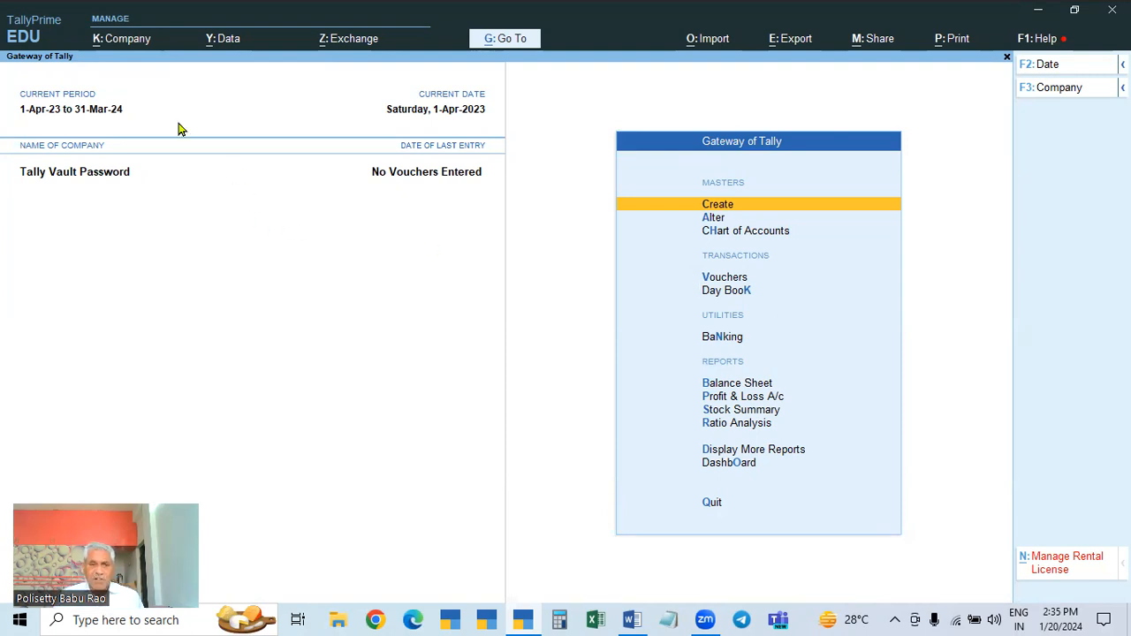
{"action": "left_click", "coordinate": [121, 40]}
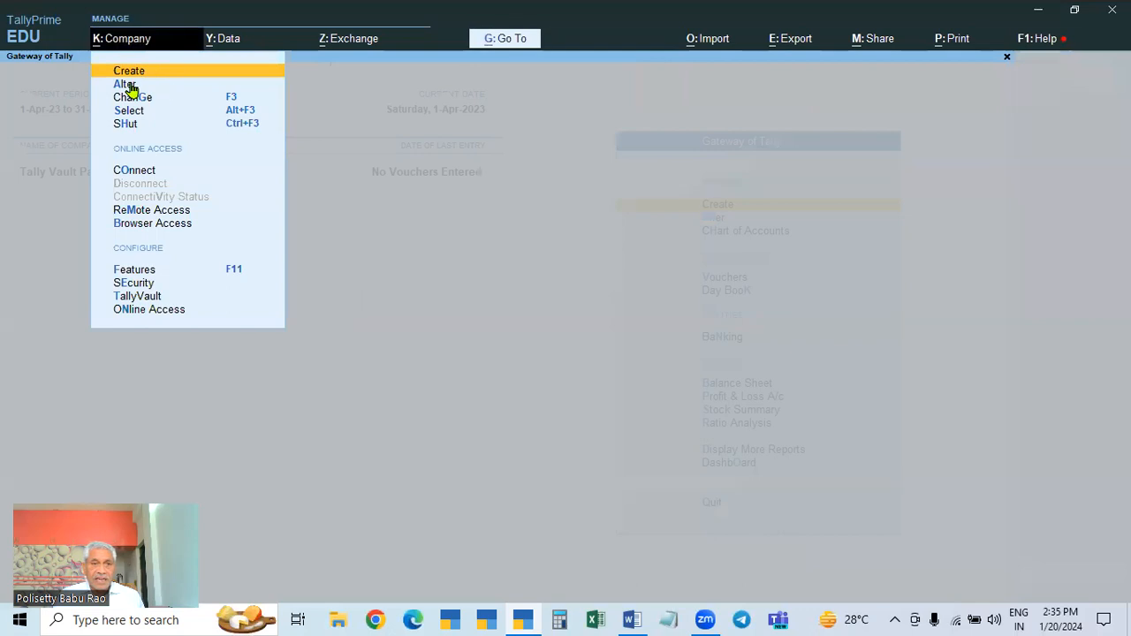
{"action": "left_click", "coordinate": [125, 85]}
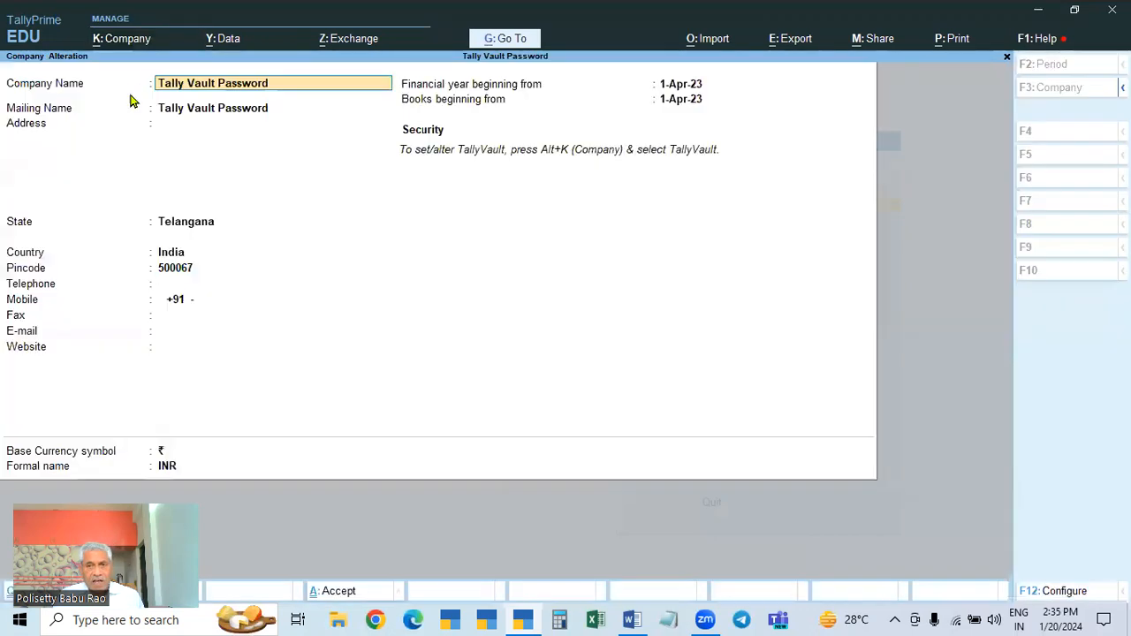
Step: Check the Books beginning from date and configuration, then leave Tally Vault Password's Company Alteration form
{"action": "left_click", "coordinate": [669, 100]}
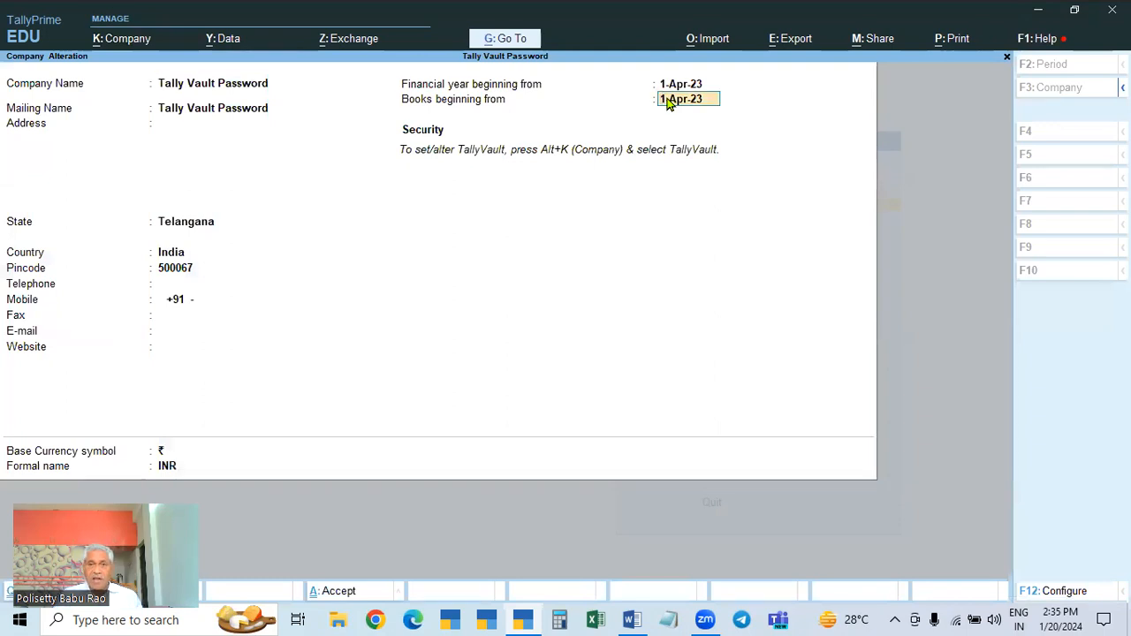
{"action": "key", "text": "F12"}
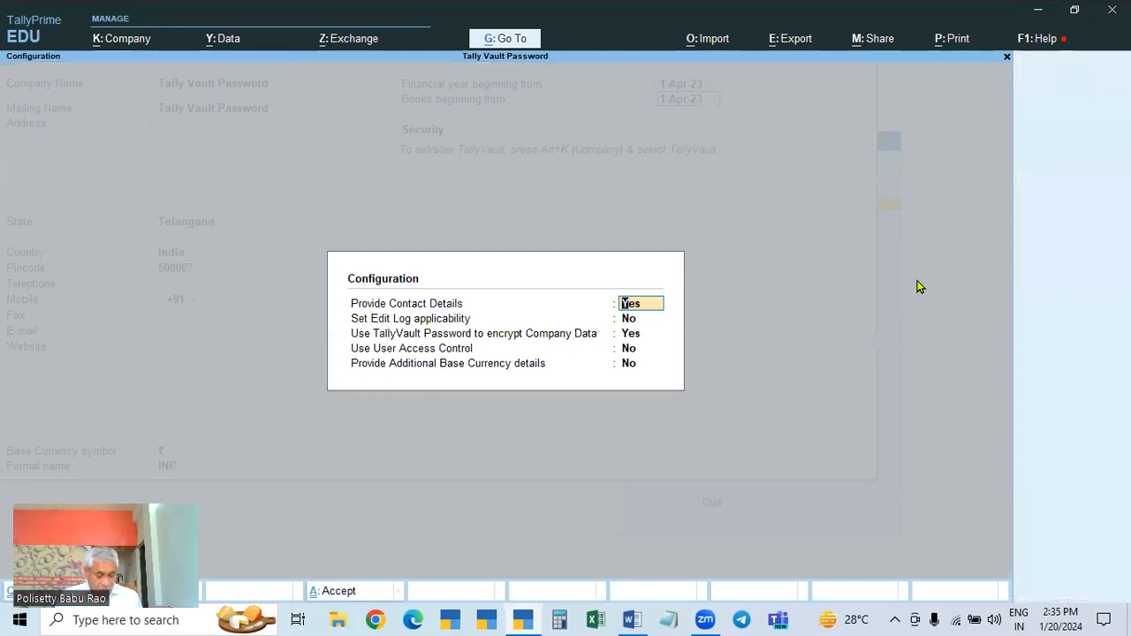
{"action": "key", "text": "Escape"}
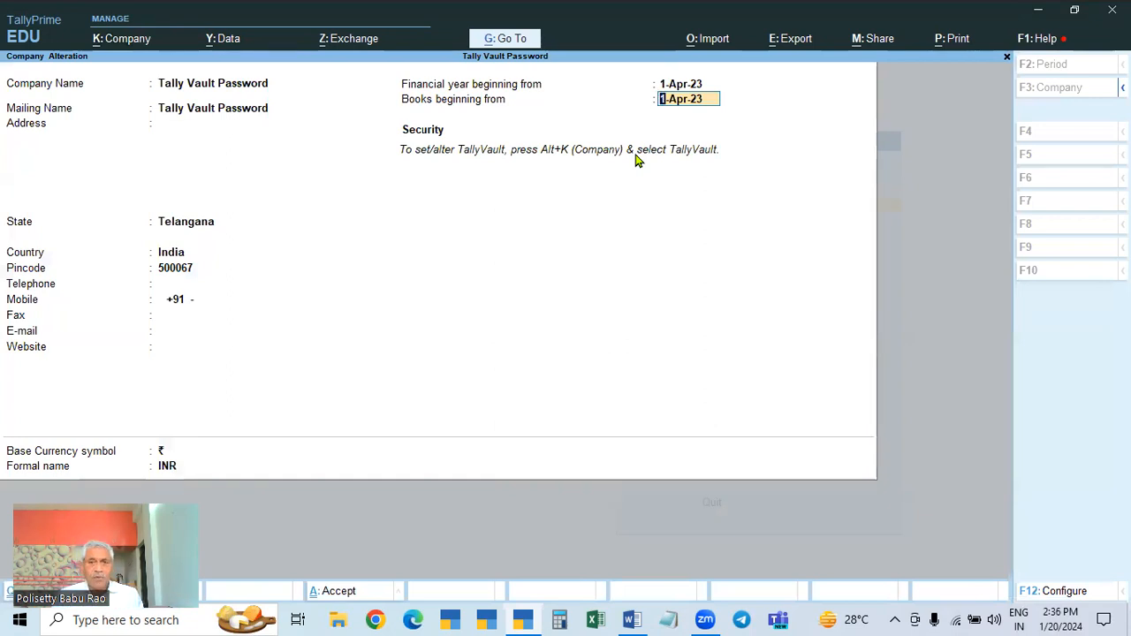
{"action": "key", "text": "ctrl+a"}
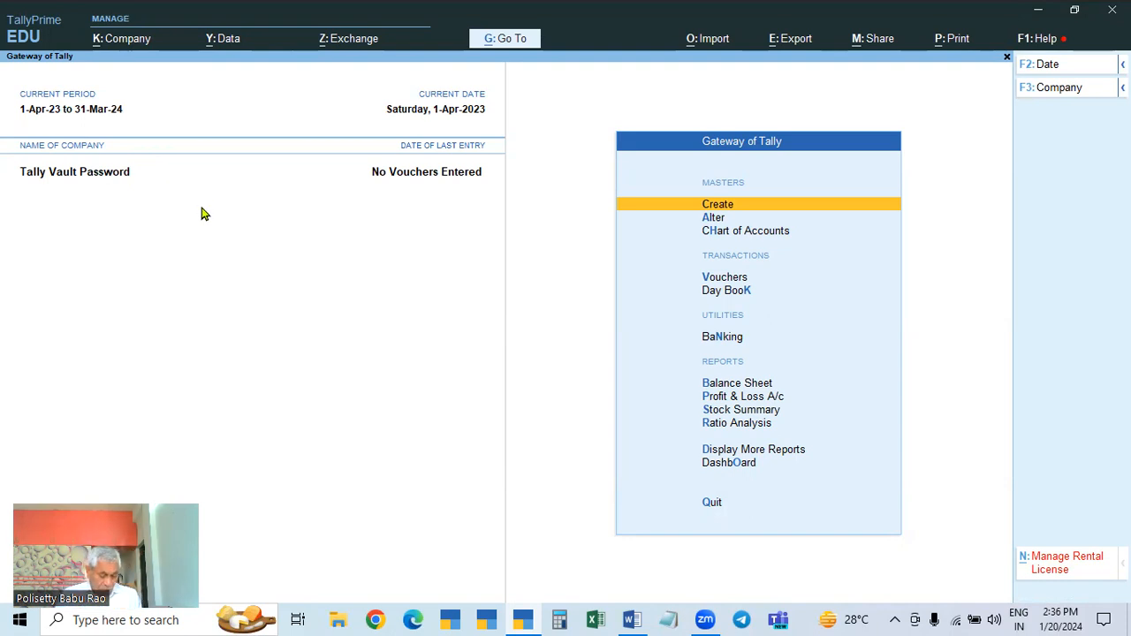
Step: Shut the Tally Vault Password company and load Tally Prime 4.0 (DEMO) from Select Company
{"action": "key", "text": "ctrl+F3"}
{"action": "key", "text": "Return"}
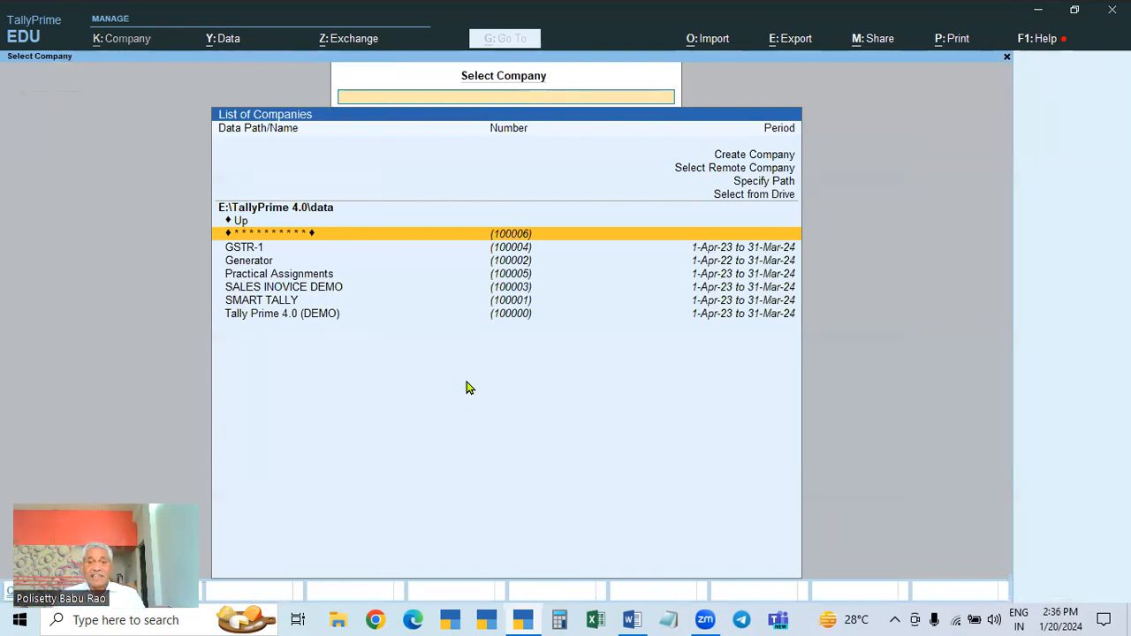
{"action": "left_click", "coordinate": [277, 303]}
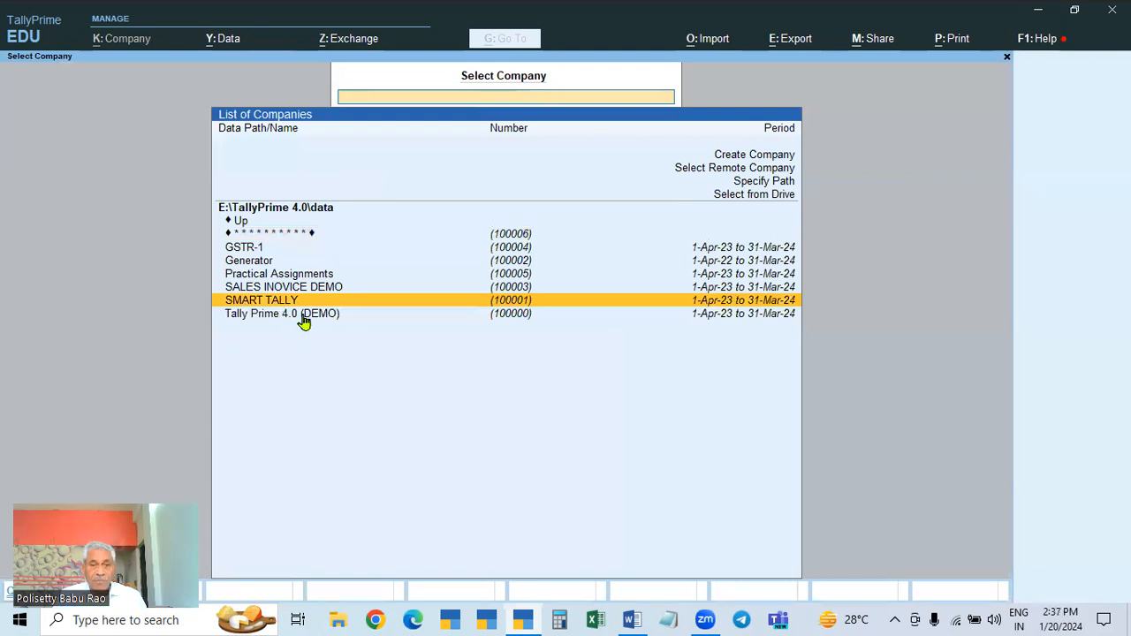
{"action": "left_click", "coordinate": [303, 320]}
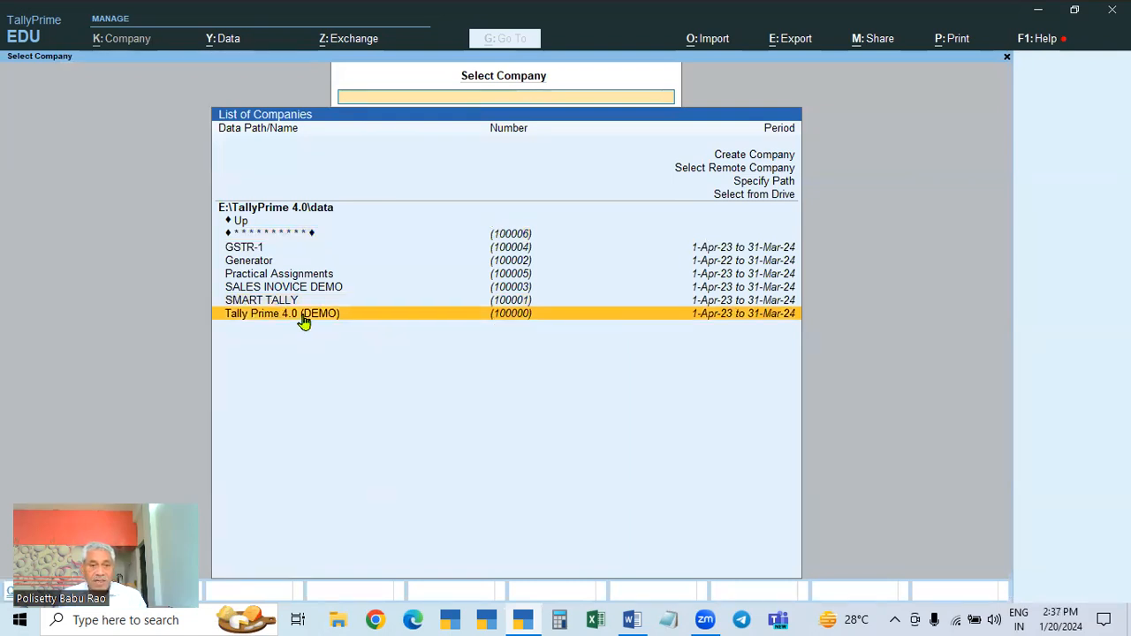
{"action": "left_click", "coordinate": [304, 320]}
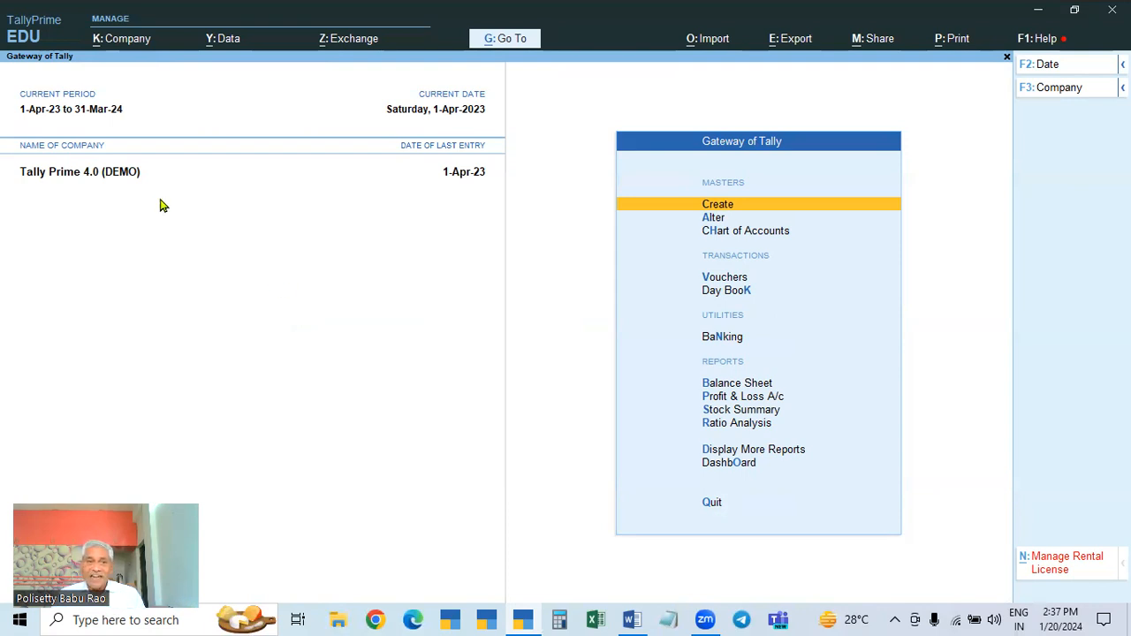
{"action": "left_click", "coordinate": [127, 42]}
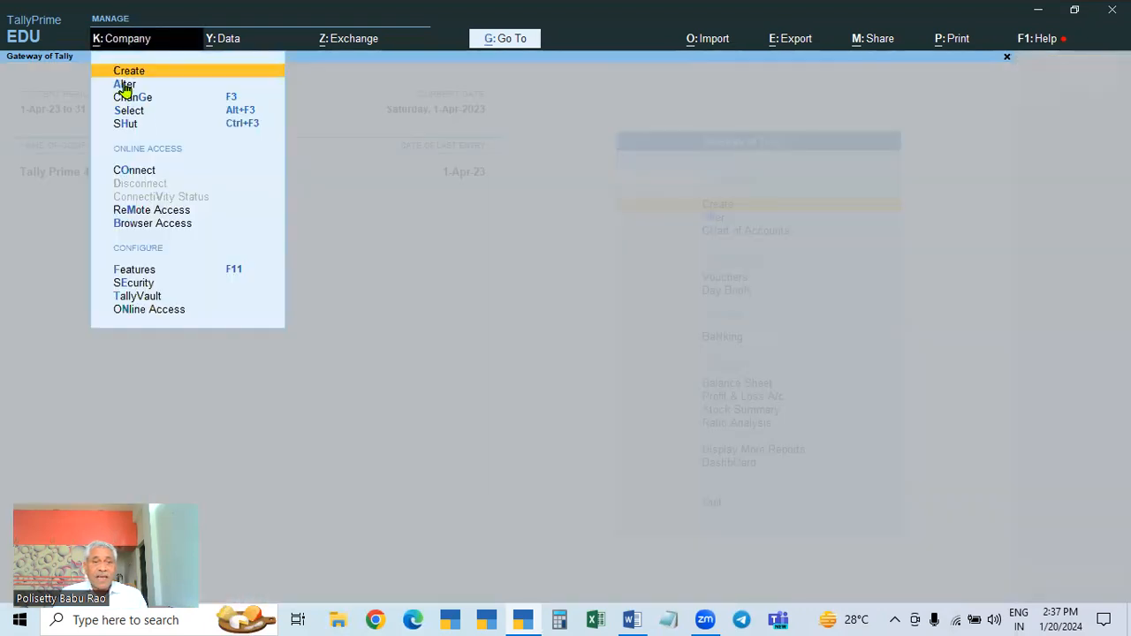
{"action": "left_click", "coordinate": [125, 85]}
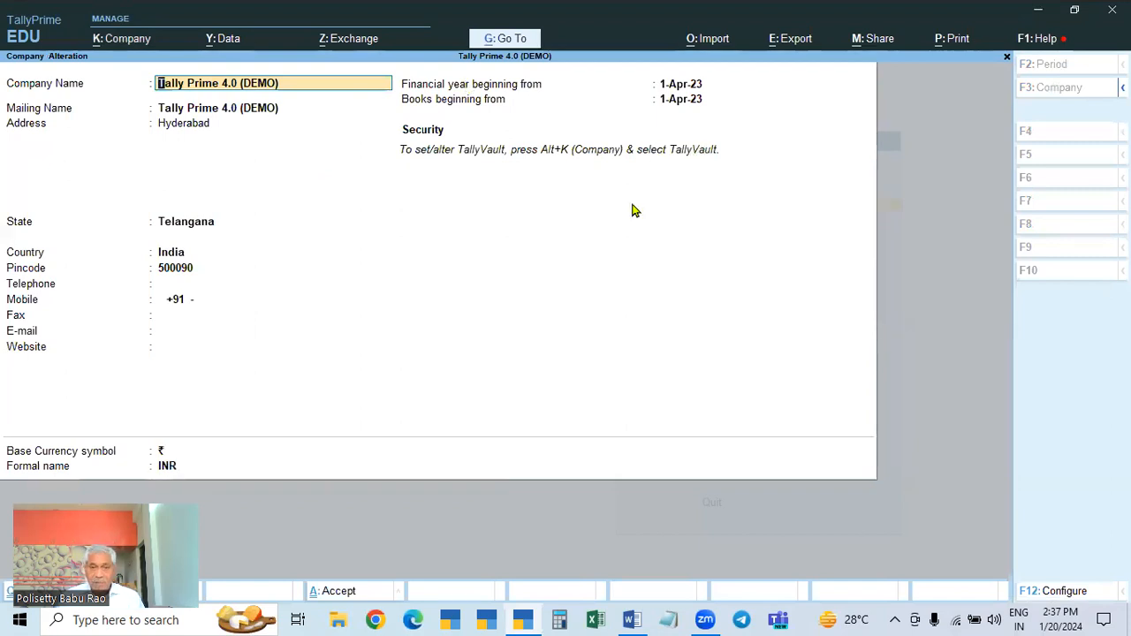
{"action": "key", "text": "F12"}
{"action": "key", "text": "Return"}
{"action": "key", "text": "Return"}
{"action": "key", "text": "Return"}
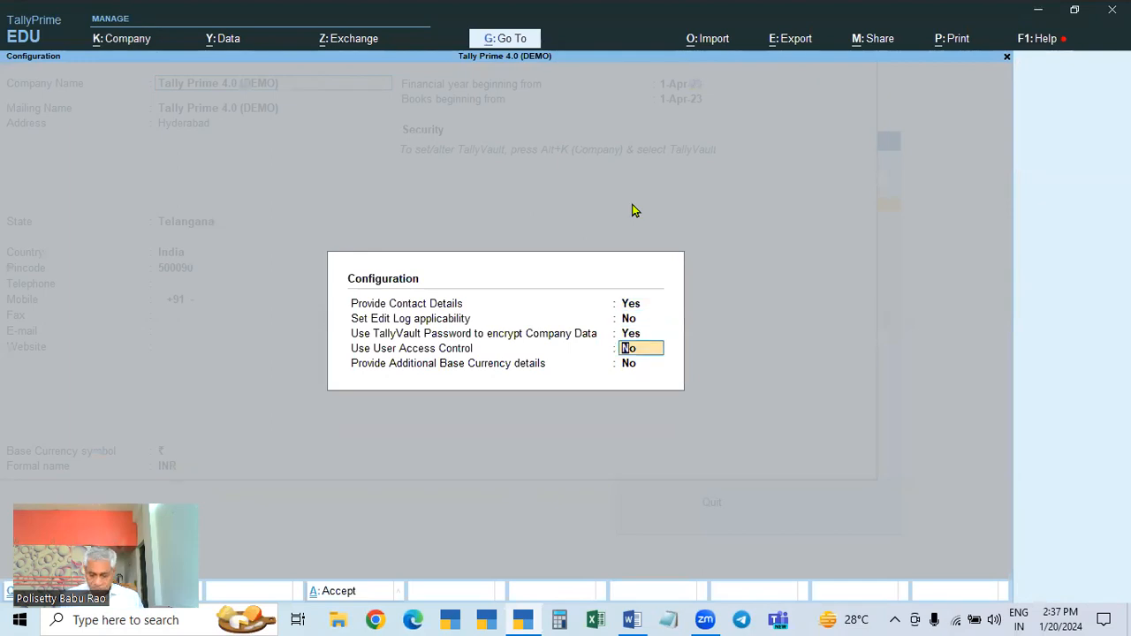
{"action": "key", "text": "Up"}
{"action": "type", "text": "n"}
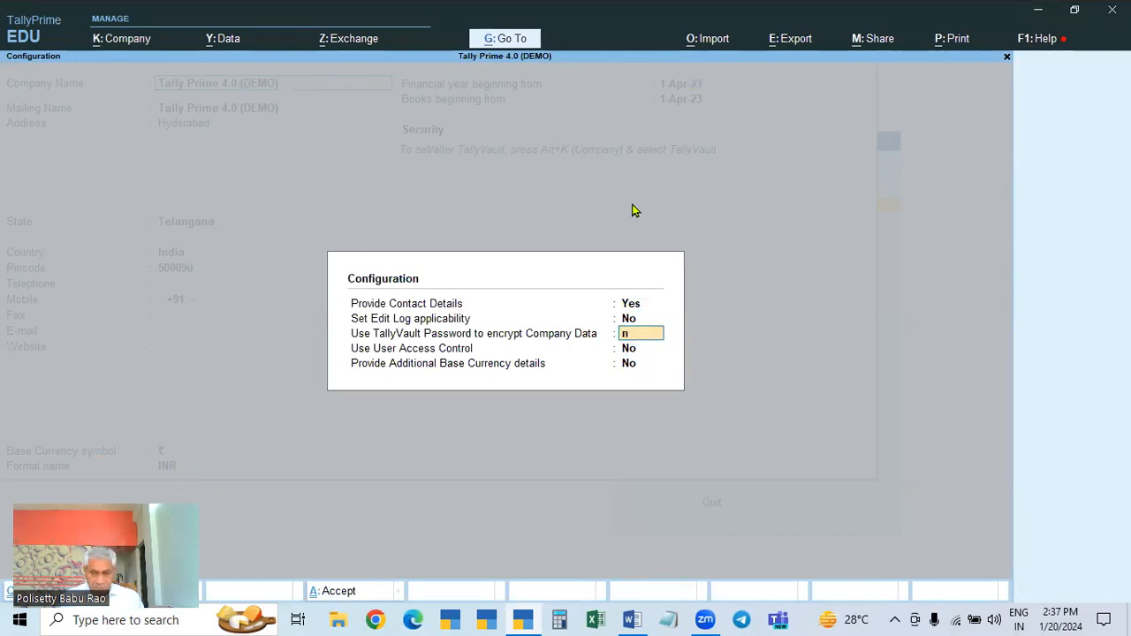
{"action": "key", "text": "Return"}
{"action": "key", "text": "ctrl+a"}
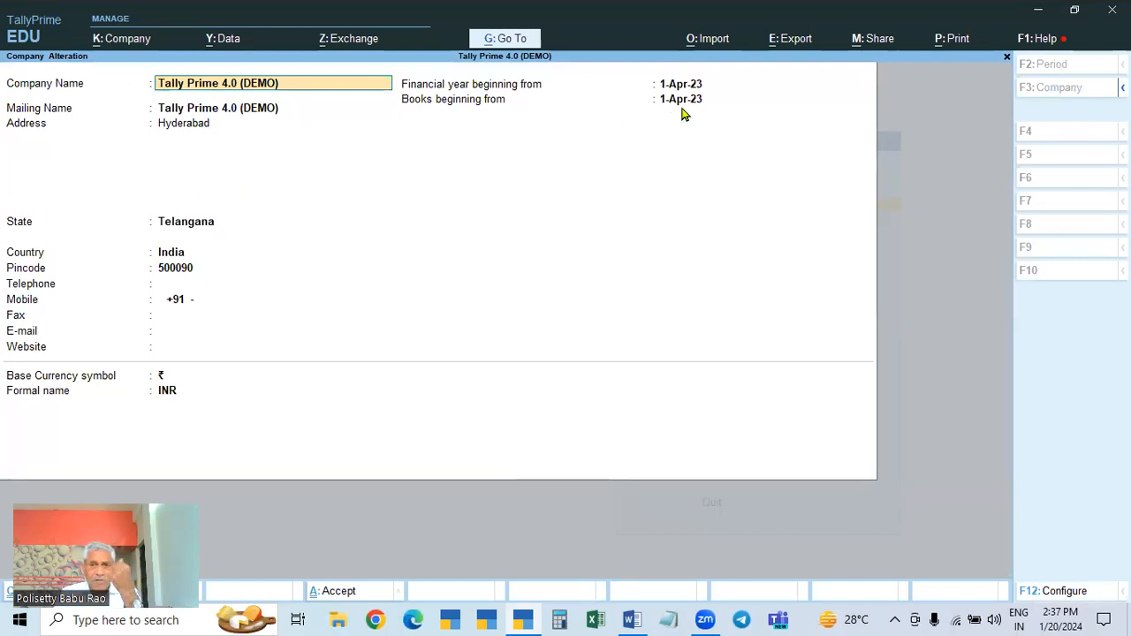
{"action": "key", "text": "Return"}
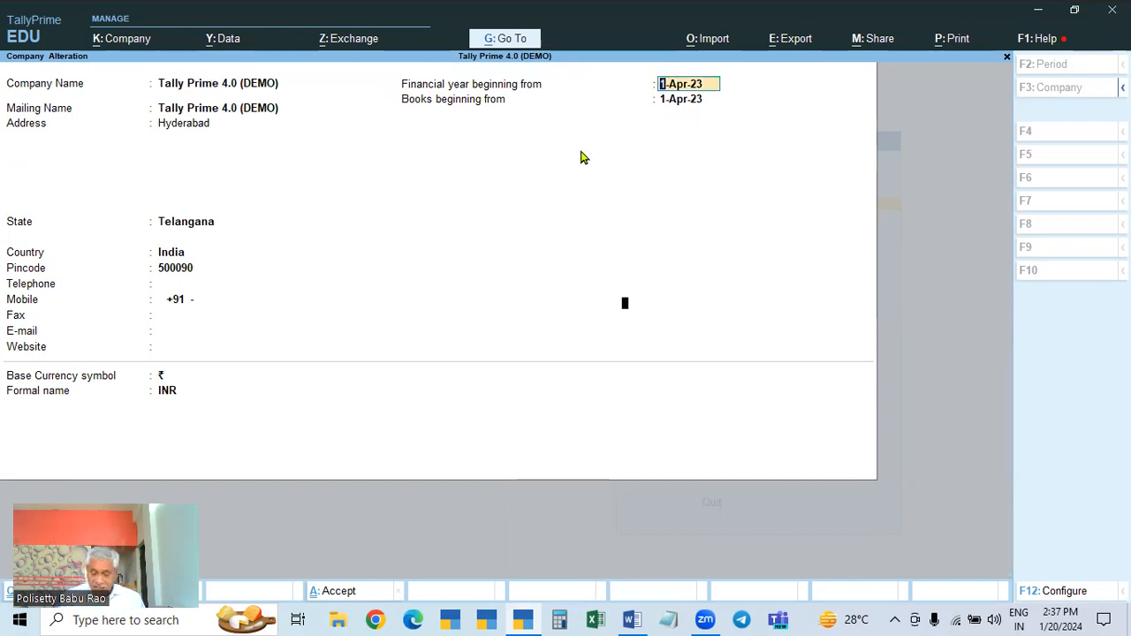
{"action": "key", "text": "Return"}
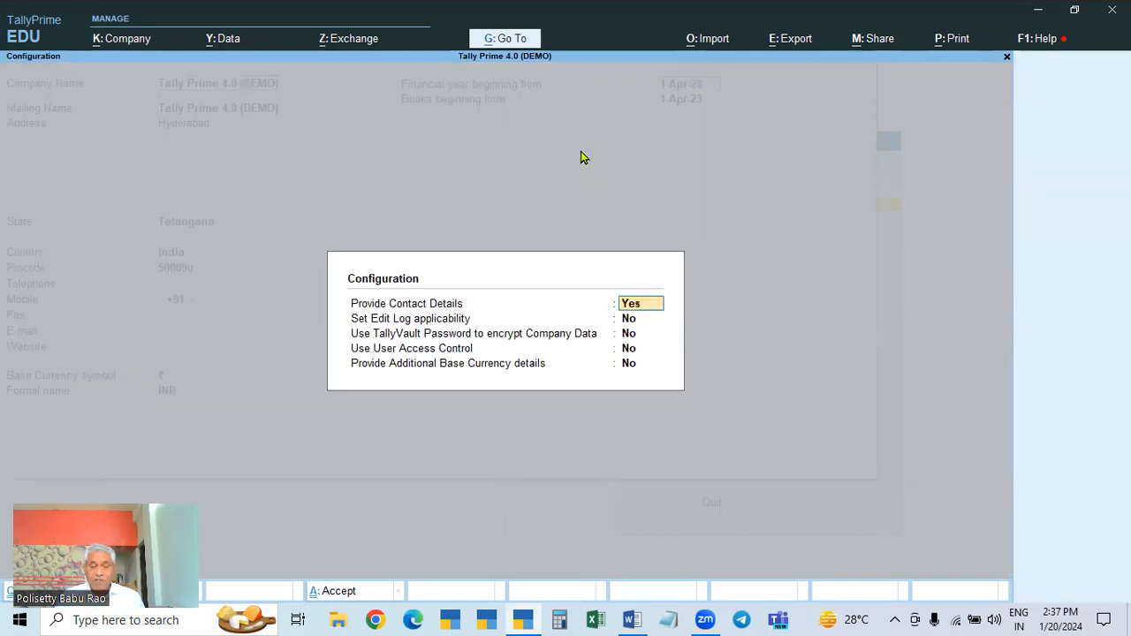
{"action": "left_click", "coordinate": [633, 341]}
{"action": "type", "text": "y"}
{"action": "key", "text": "Return"}
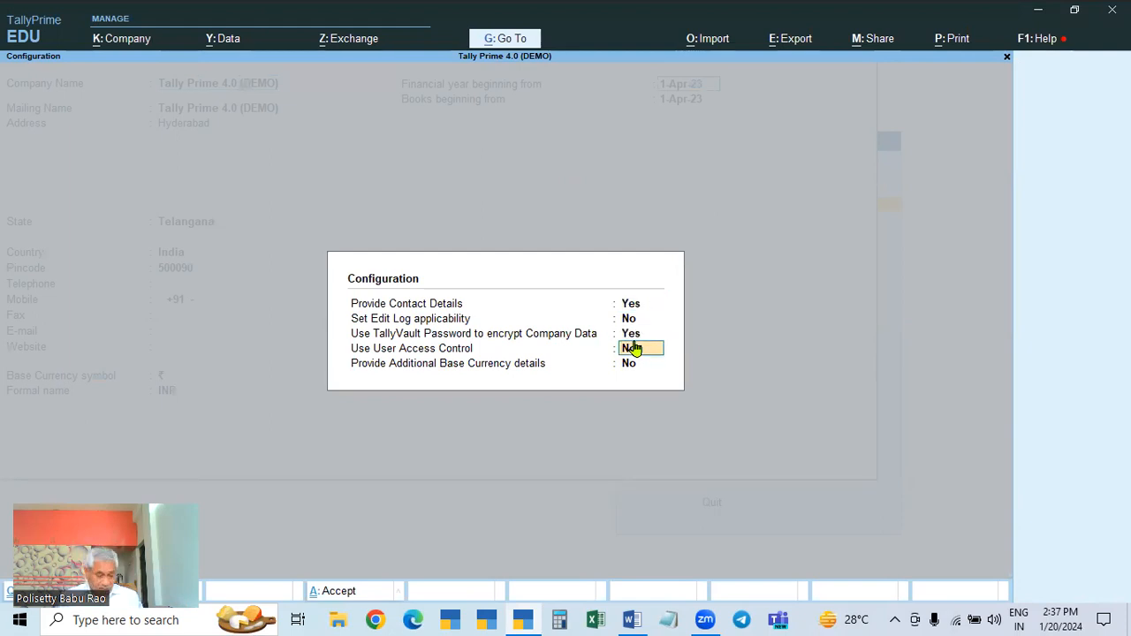
{"action": "key", "text": "ctrl+a"}
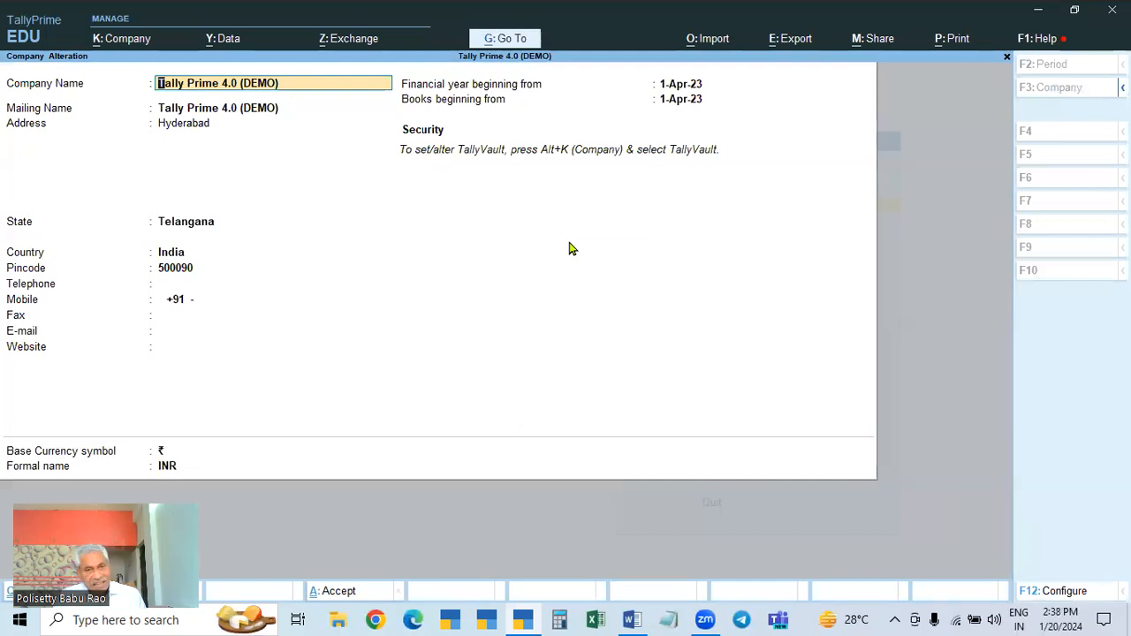
{"action": "key", "text": "BackSpace"}
{"action": "key", "text": "Escape"}
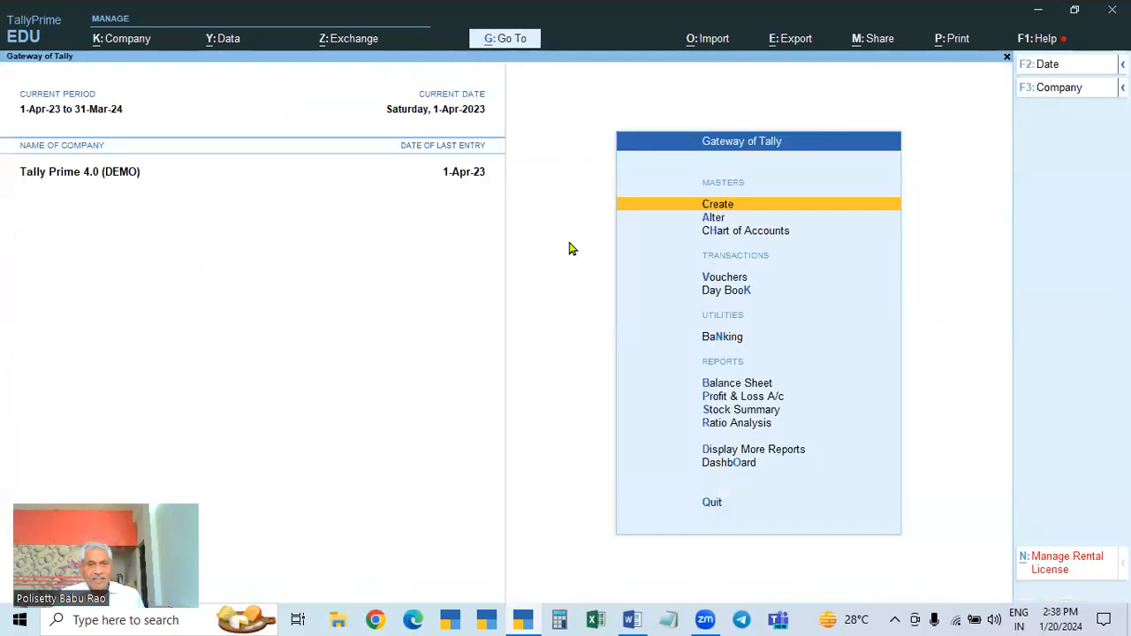
Step: Enter and confirm a new TallyVault password for Tally Prime 4.0 (DEMO), then accept it
{"action": "left_click", "coordinate": [129, 40]}
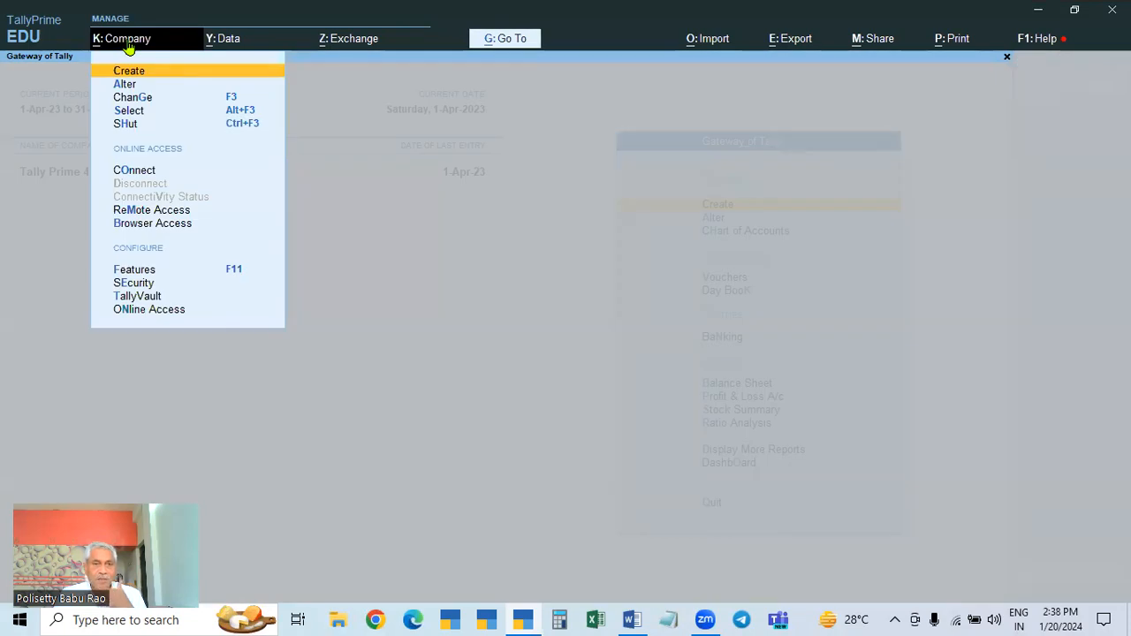
{"action": "left_click", "coordinate": [138, 301]}
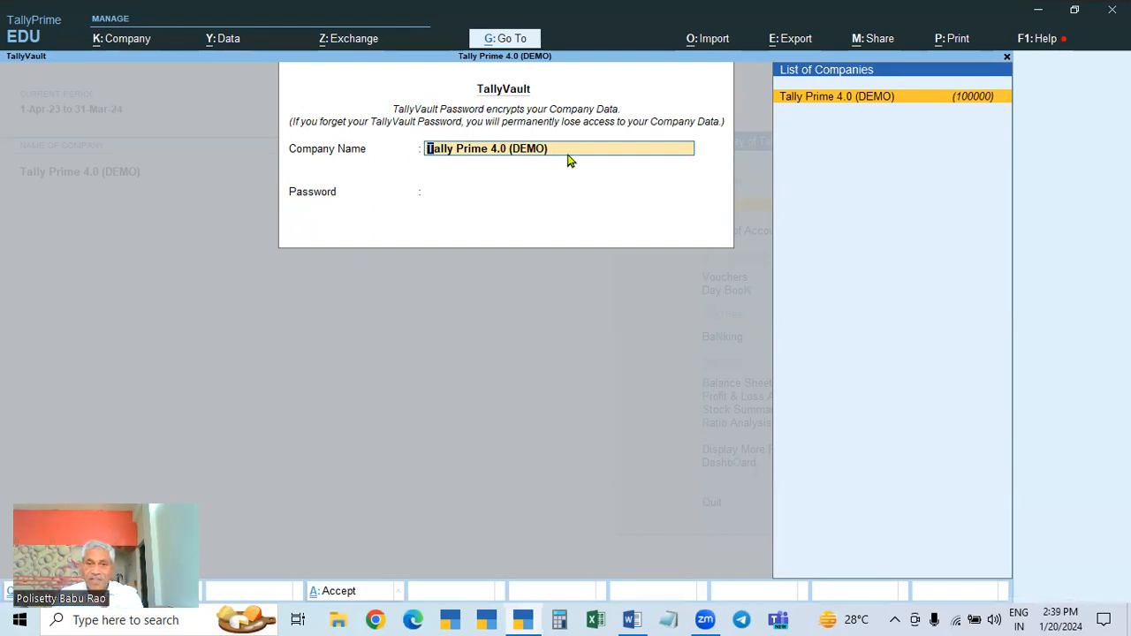
{"action": "key", "text": "Return"}
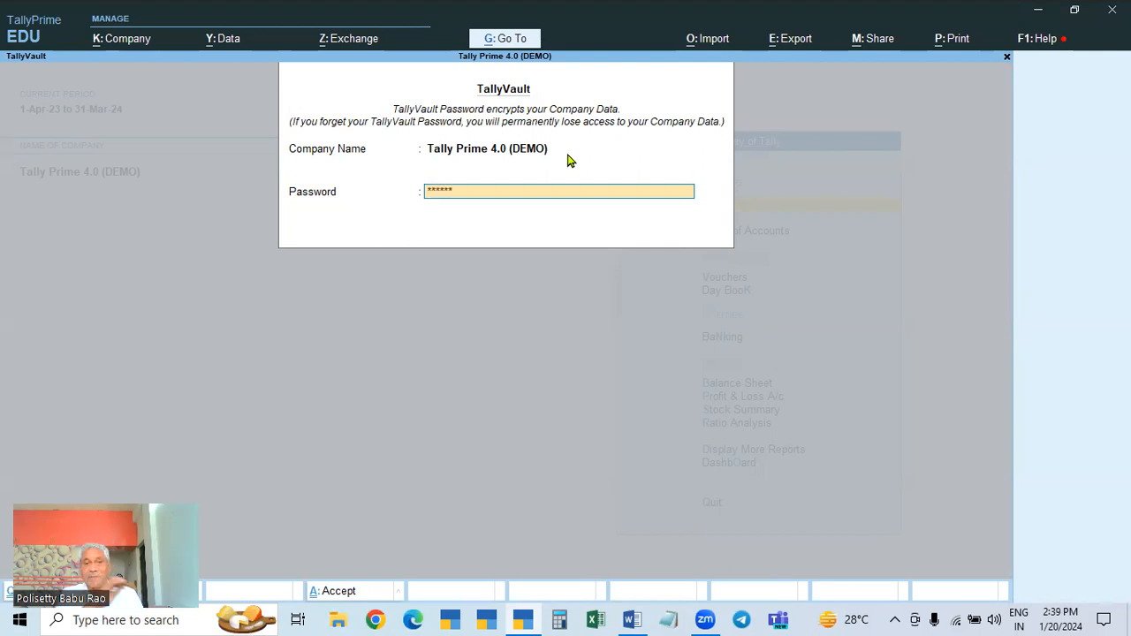
{"action": "key", "text": "Return"}
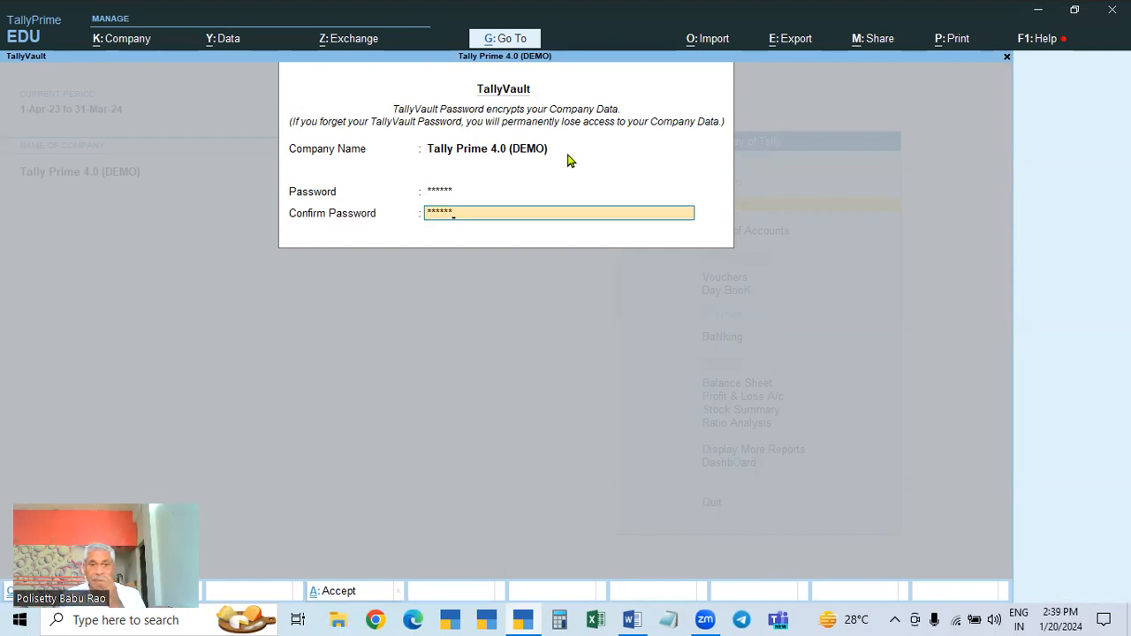
{"action": "key", "text": "Return"}
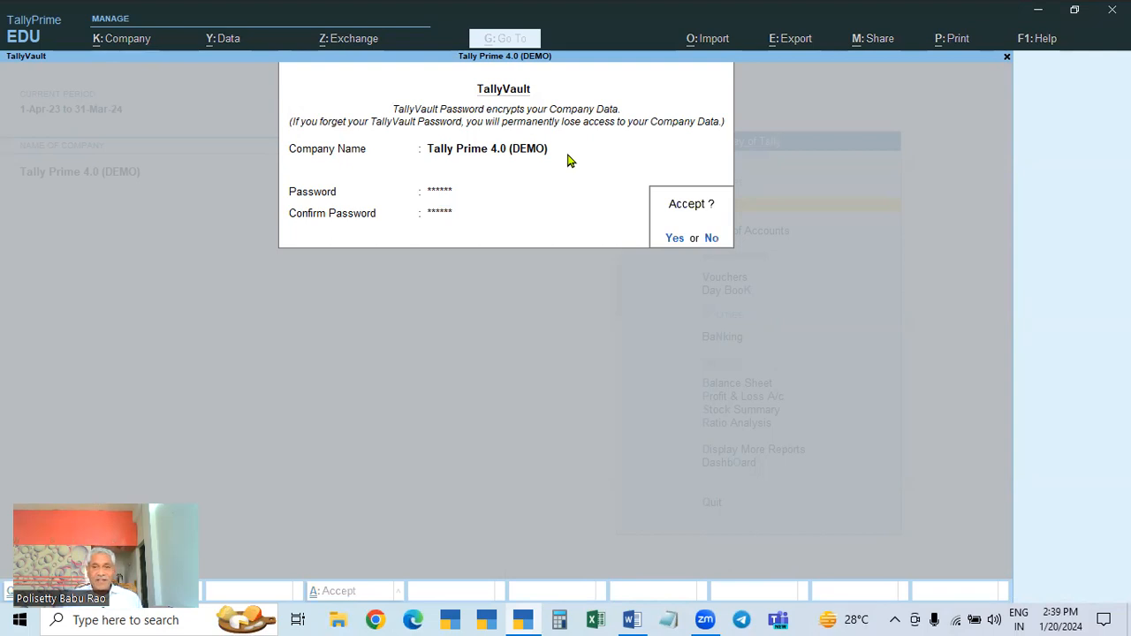
{"action": "key", "text": "Return"}
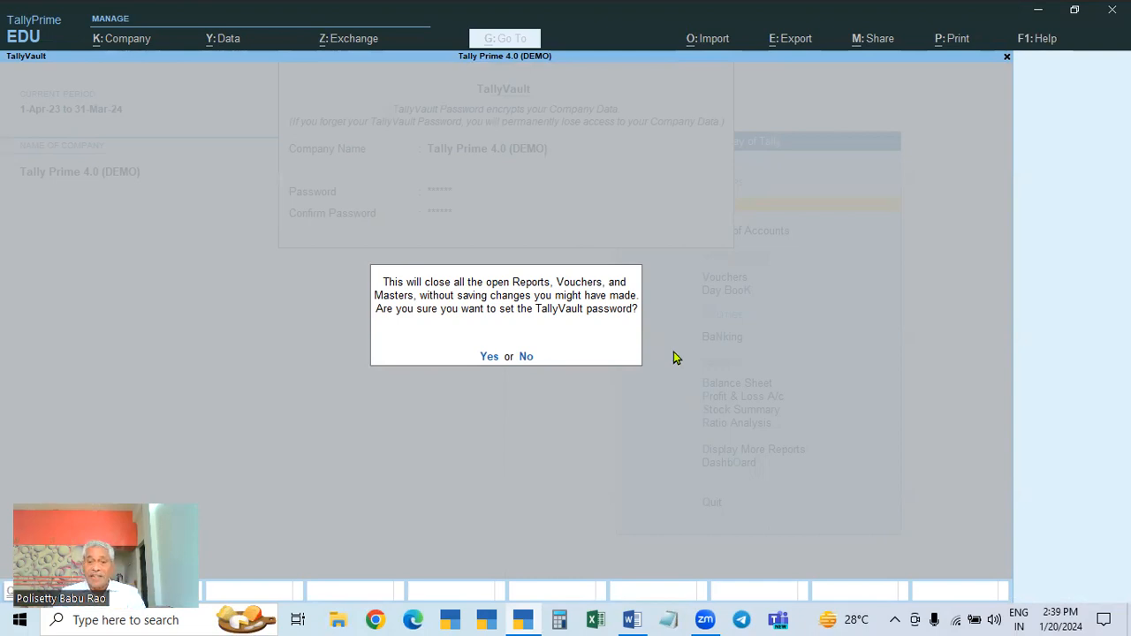
Step: Confirm the TallyVault change and let encryption finish. Then unlock Tally Prime 4.0 (DEMO) with its vault password
{"action": "left_click", "coordinate": [488, 357]}
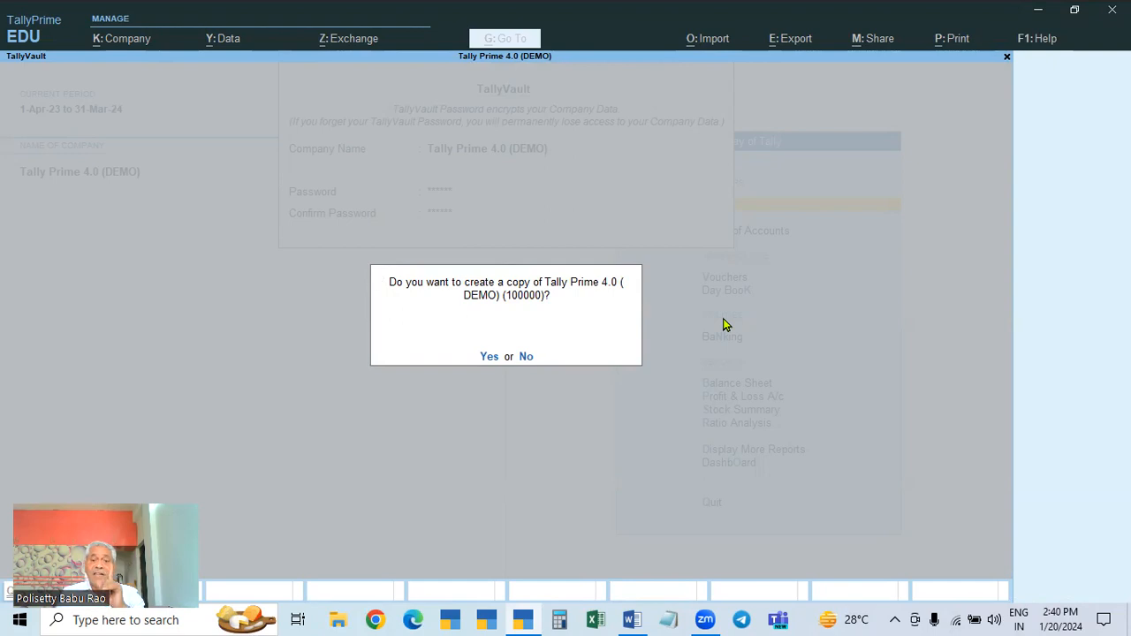
{"action": "left_click", "coordinate": [526, 358]}
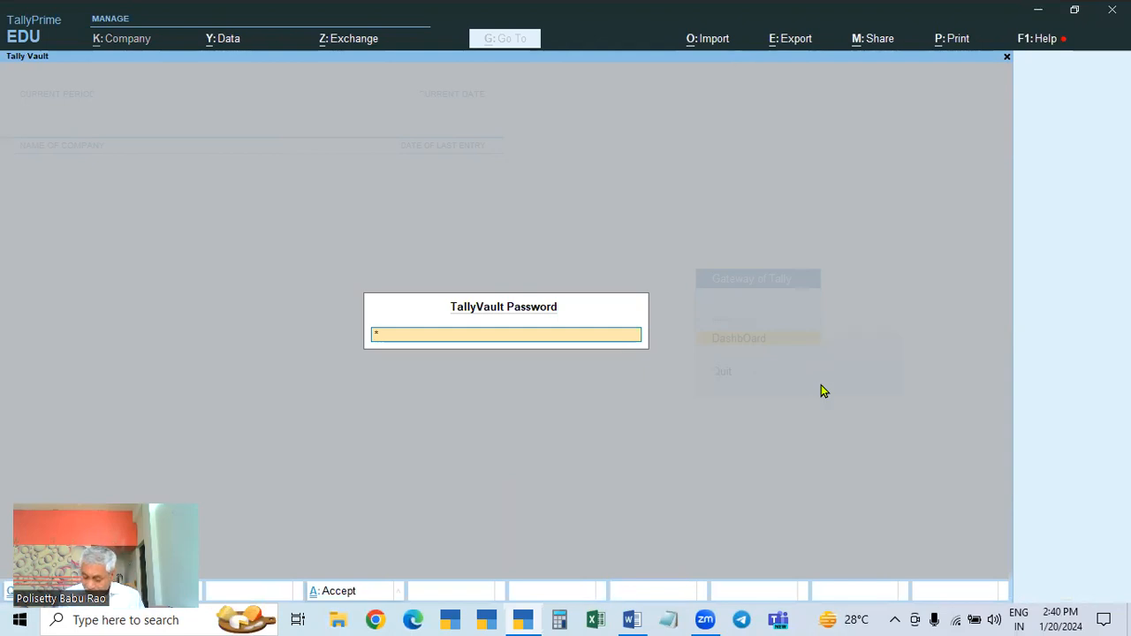
{"action": "type", "text": "***"}
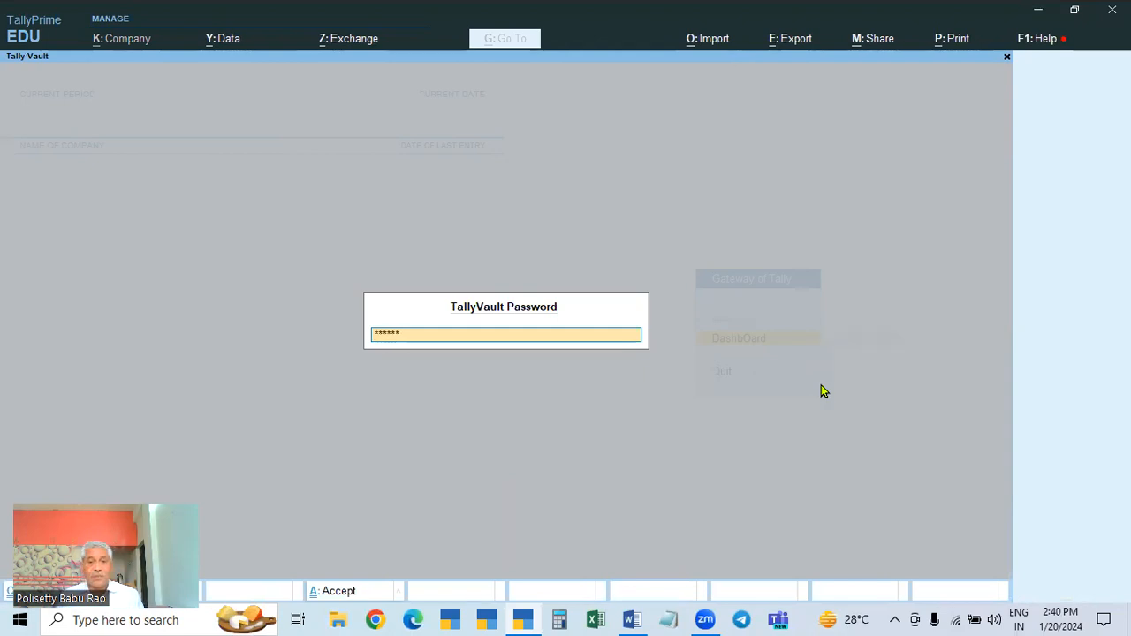
{"action": "key", "text": "Return"}
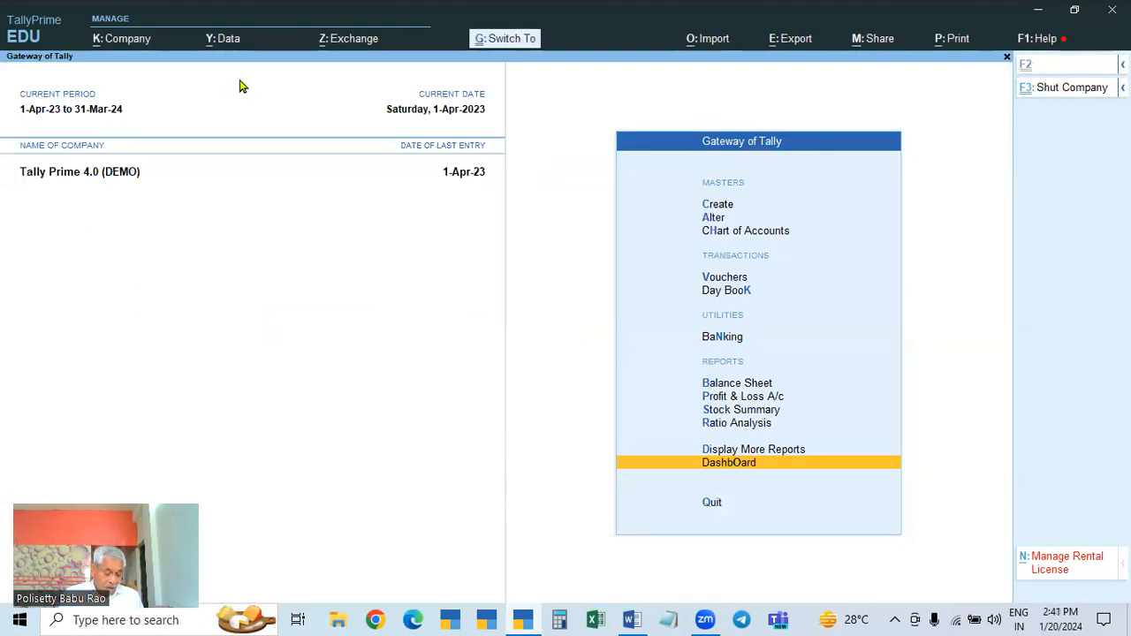
Step: Shut Tally Prime 4.0 (DEMO), then begin entering the vault password for encrypted company 100000
{"action": "key", "text": "ctrl+F3"}
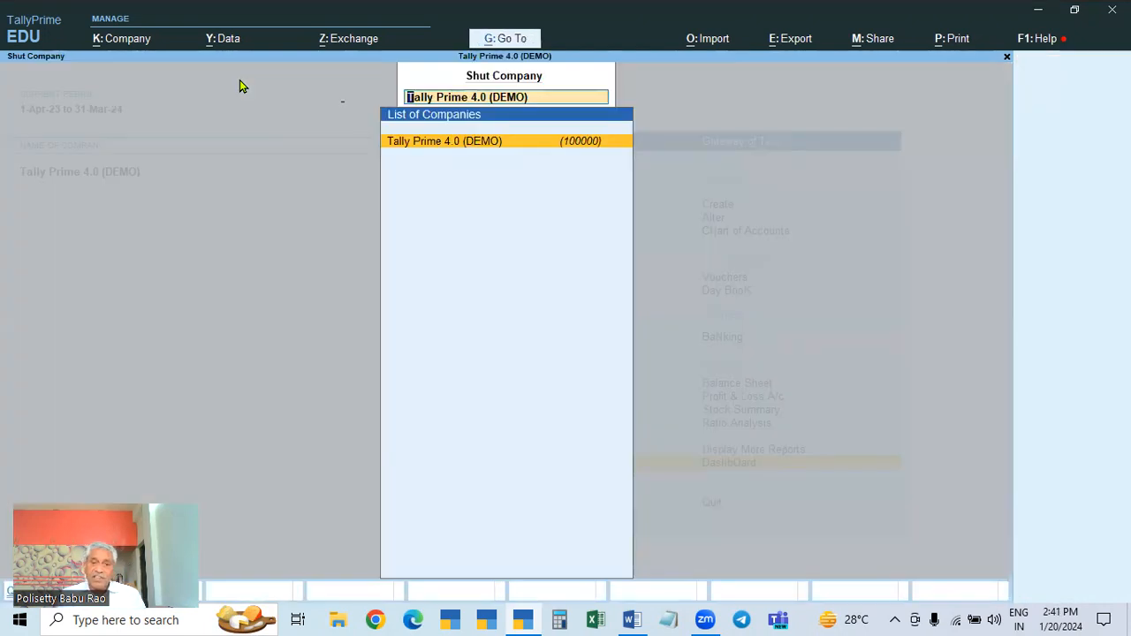
{"action": "key", "text": "Return"}
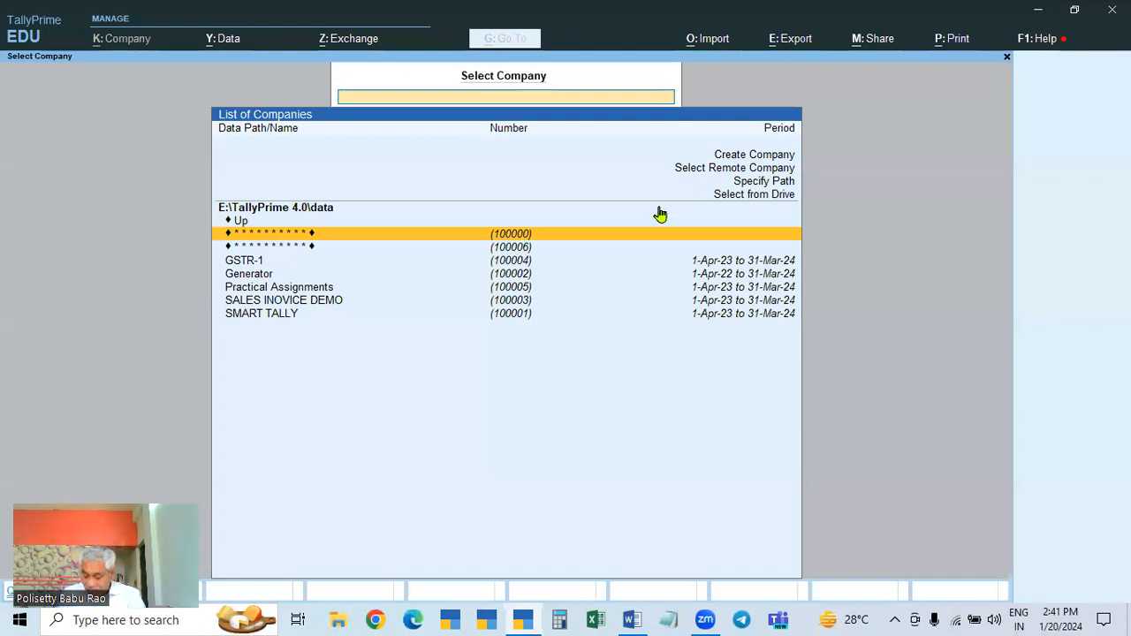
{"action": "key", "text": "Return"}
{"action": "type", "text": "a"}
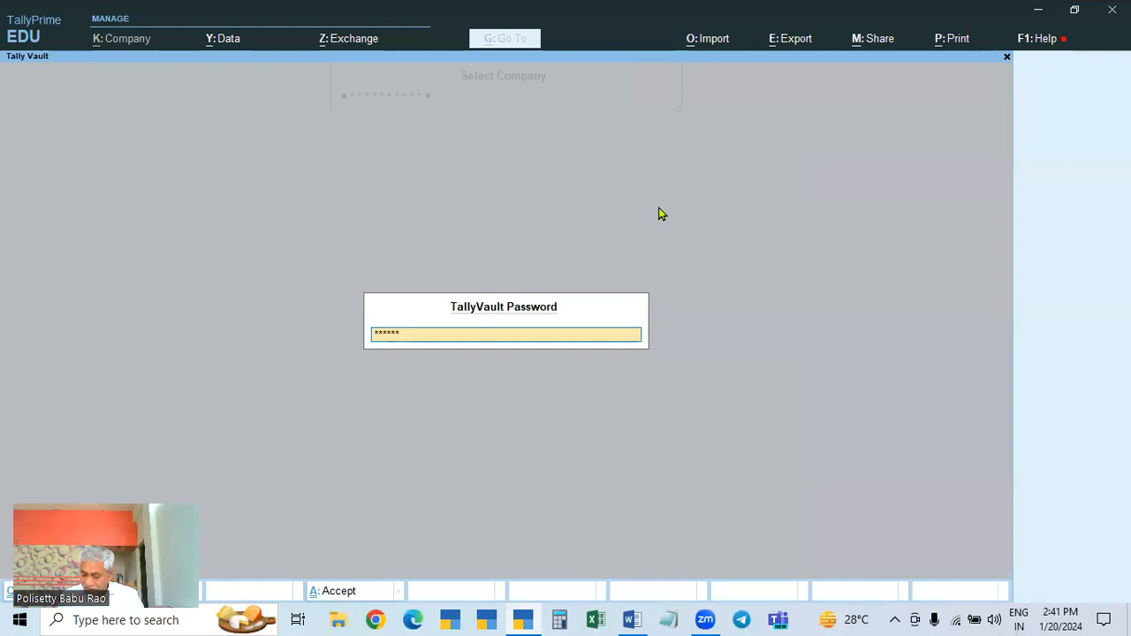
Step: Unlock the encrypted company, then view its configuration from Company Alteration
{"action": "key", "text": "Return"}
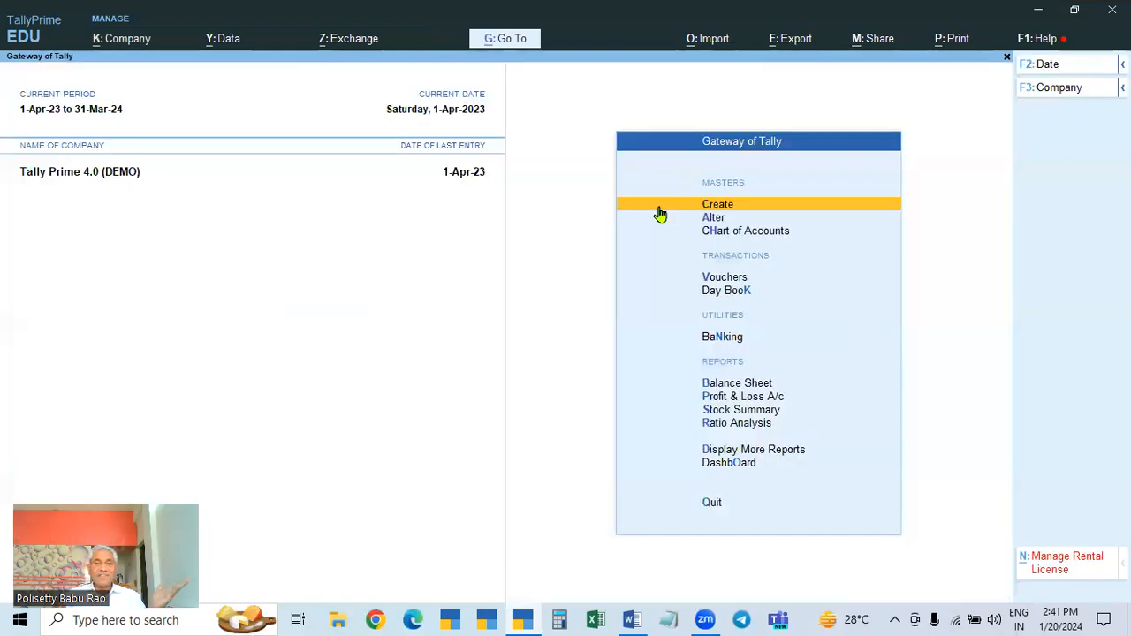
{"action": "left_click", "coordinate": [128, 46]}
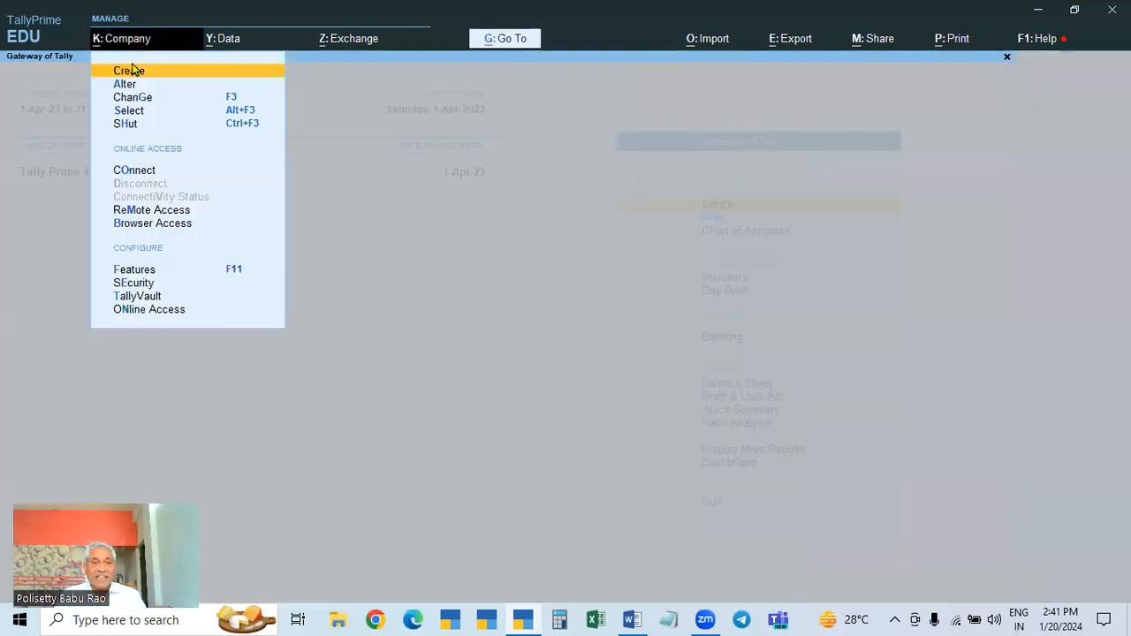
{"action": "key", "text": "a"}
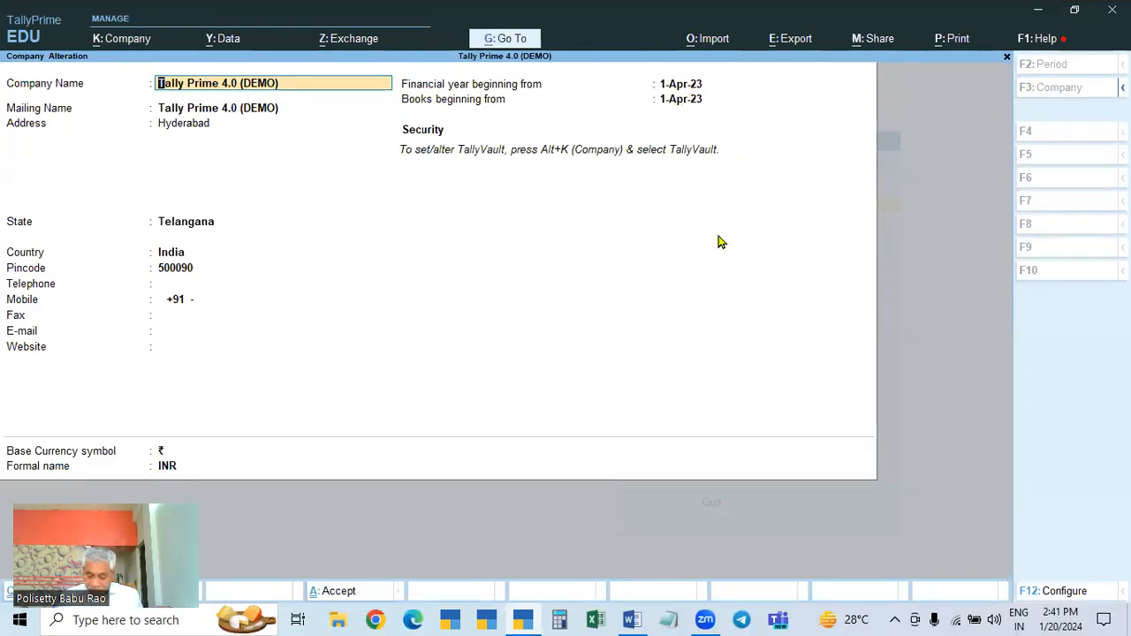
{"action": "key", "text": "F12"}
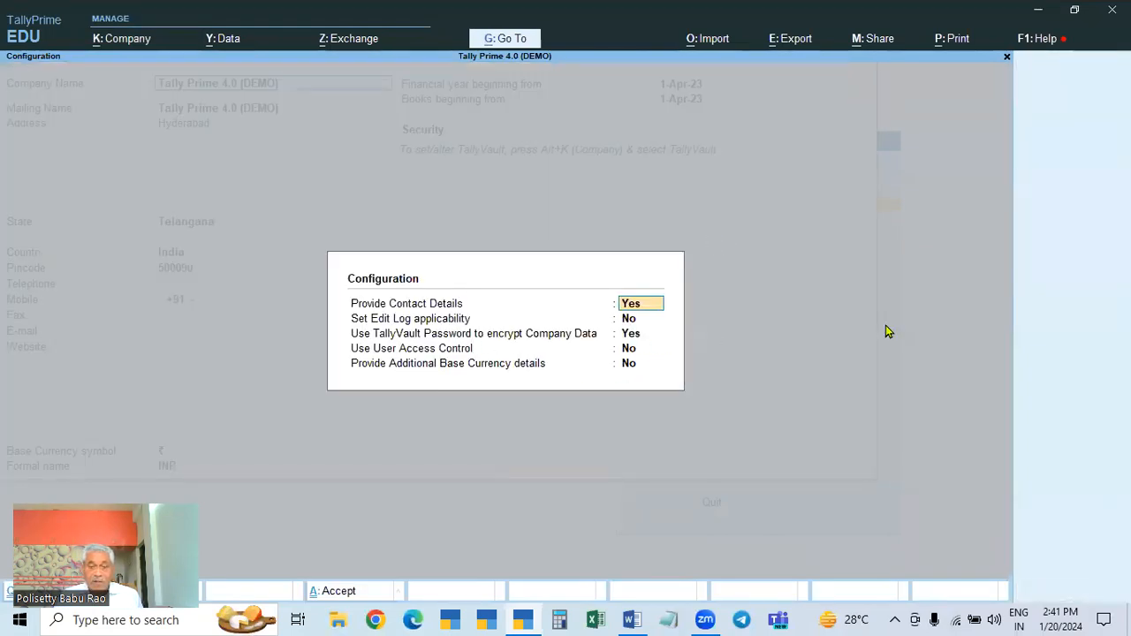
Step: Close the configuration to return to Tally Prime 4.0 (DEMO)'s Company Alteration details
{"action": "key", "text": "ctrl+a"}
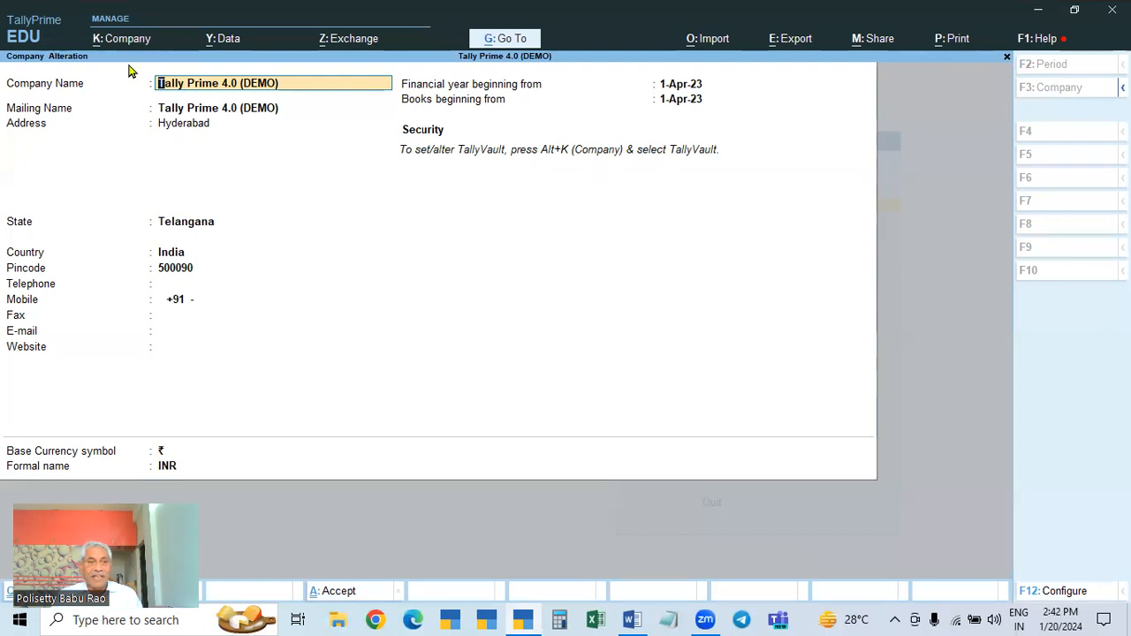
{"action": "left_click", "coordinate": [120, 39]}
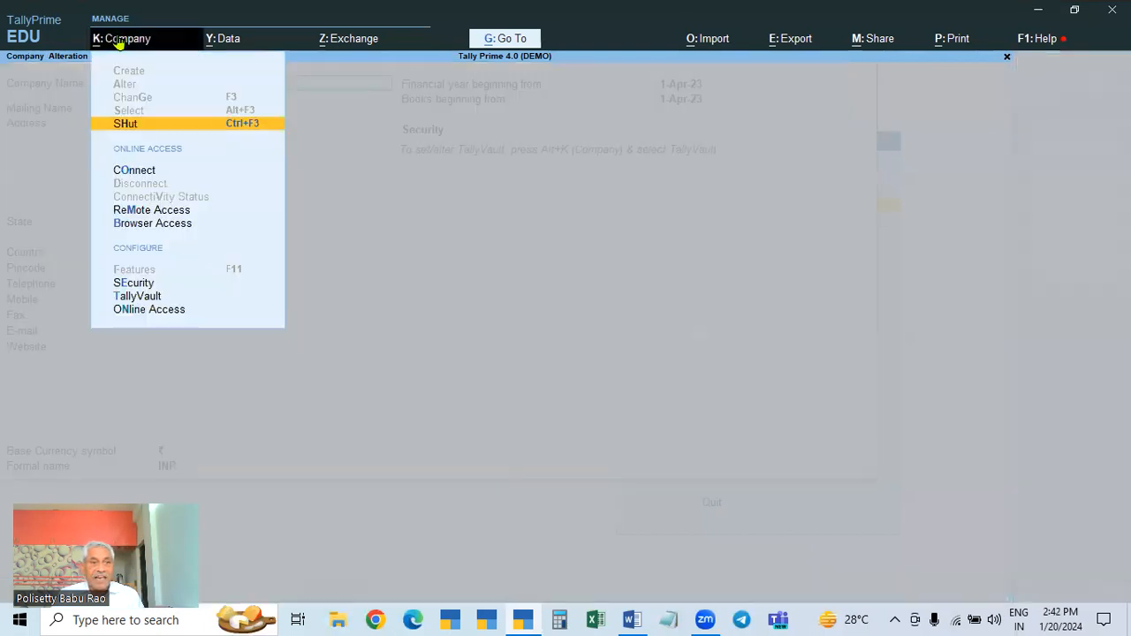
{"action": "left_click", "coordinate": [128, 298]}
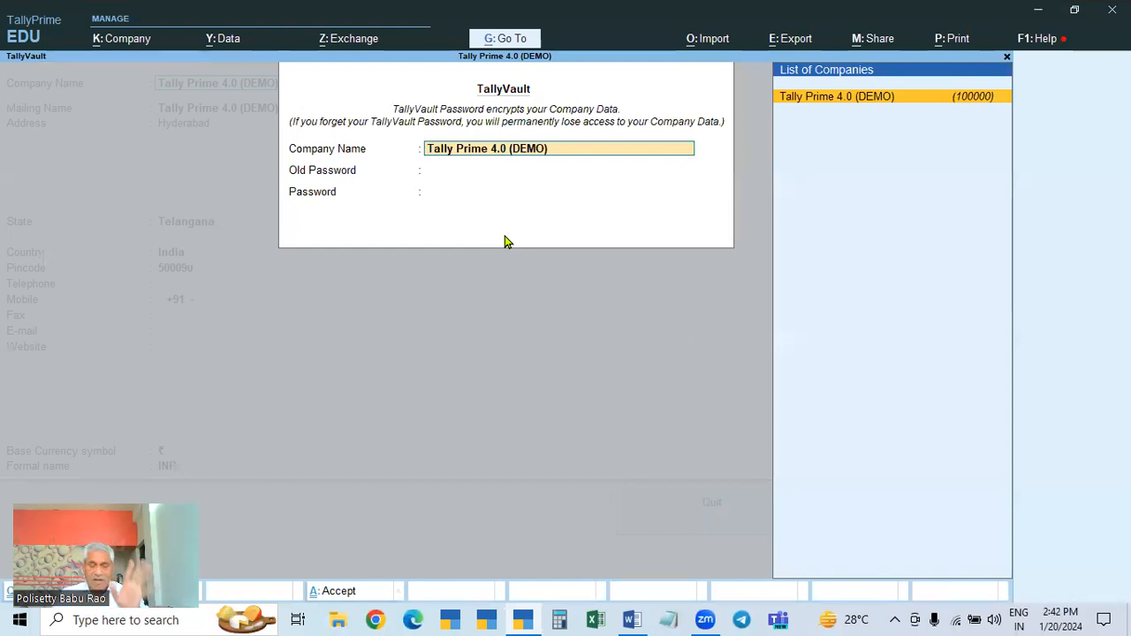
{"action": "key", "text": "BackSpace"}
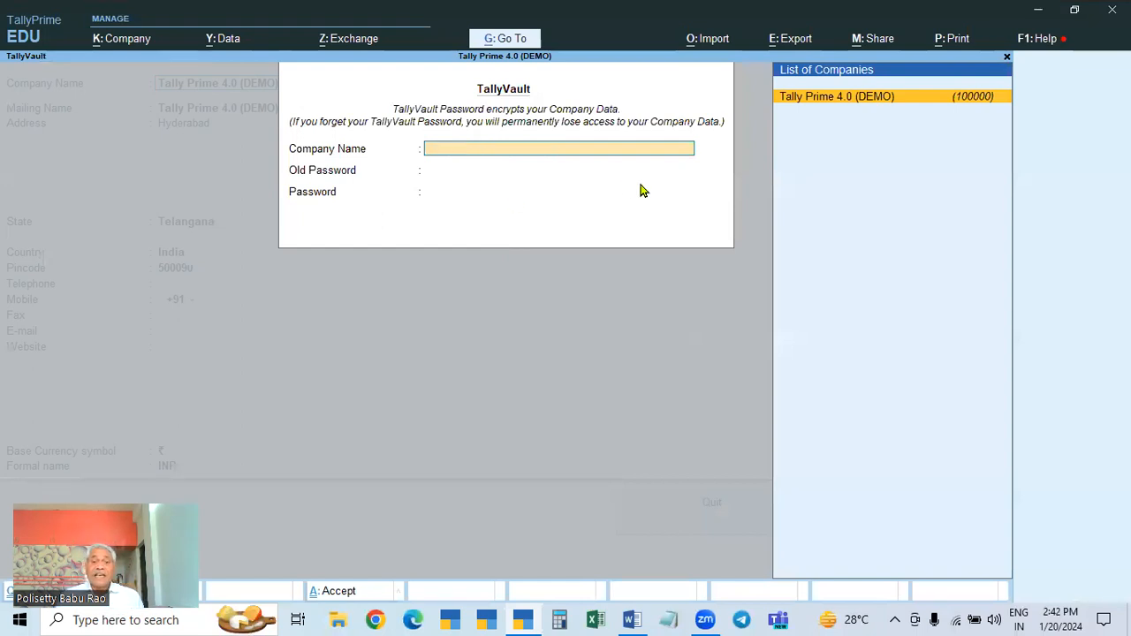
{"action": "key", "text": "Escape"}
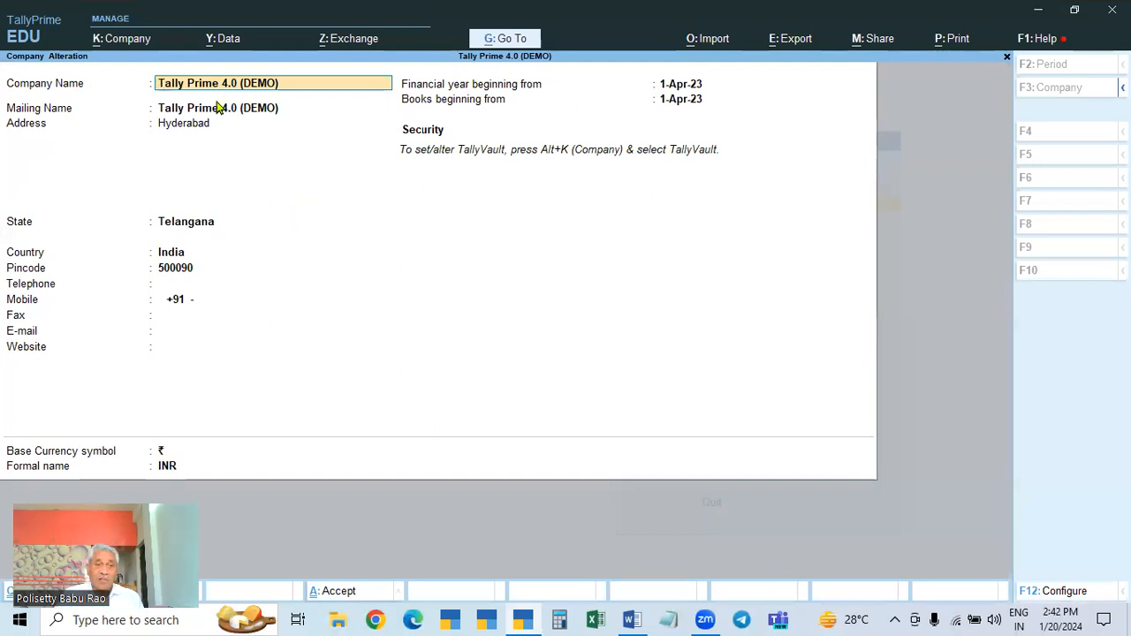
Step: Quit Tally Prime 4.0 (DEMO)'s Company Alteration screen, confirming Yes to return to the Gateway of Tally
{"action": "left_click", "coordinate": [131, 41]}
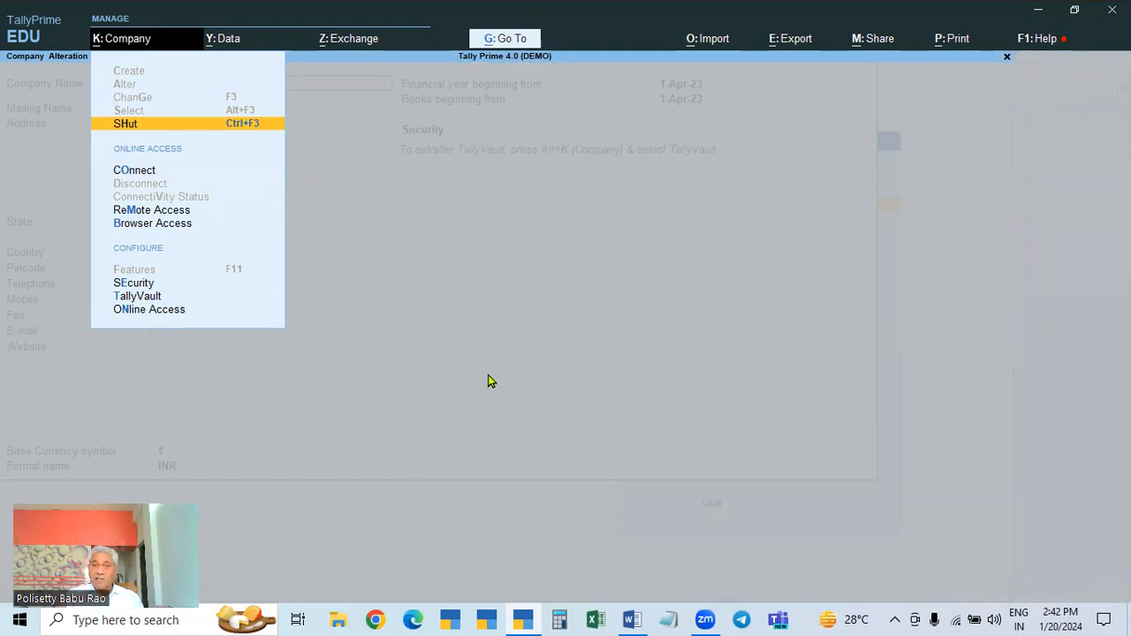
{"action": "key", "text": "Escape"}
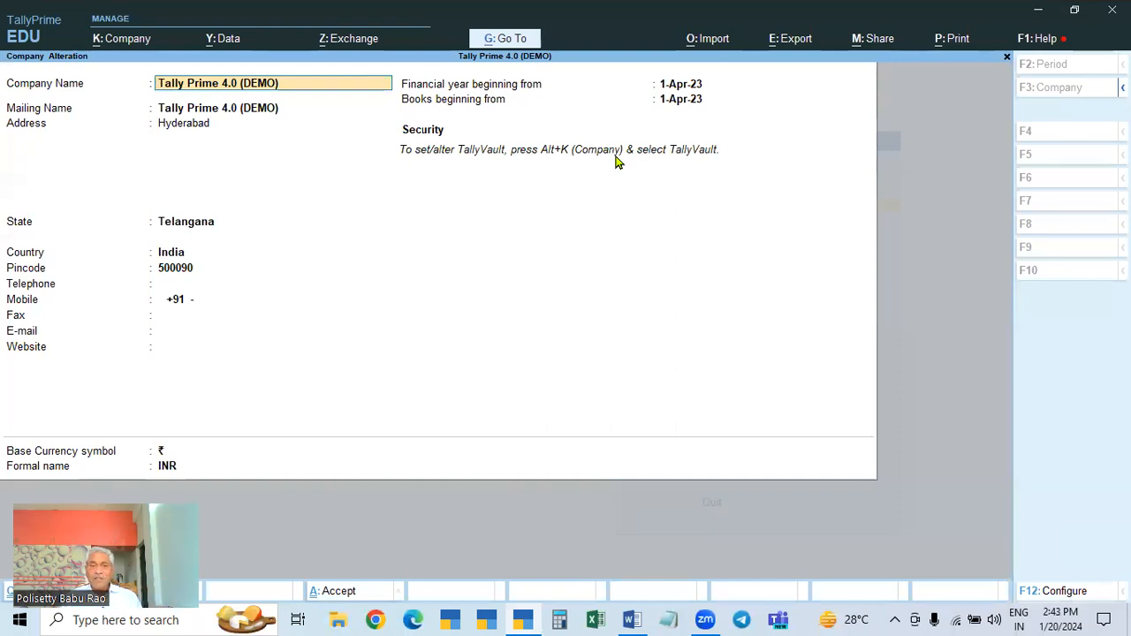
{"action": "key", "text": "Escape"}
{"action": "key", "text": "Escape"}
{"action": "key", "text": "y"}
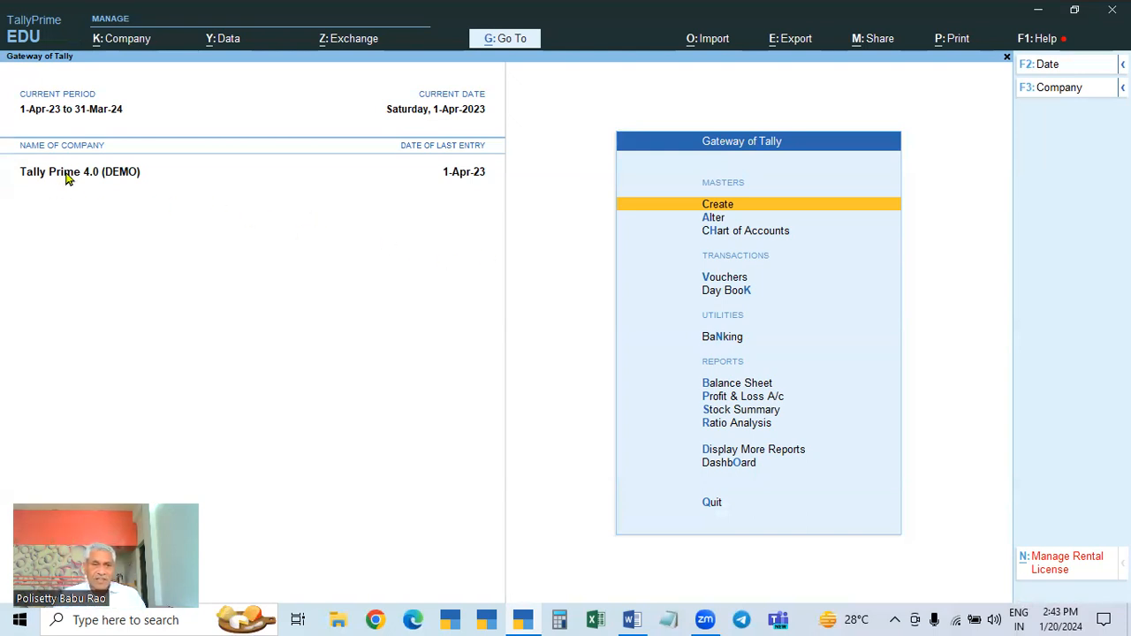
{"action": "left_click", "coordinate": [101, 40]}
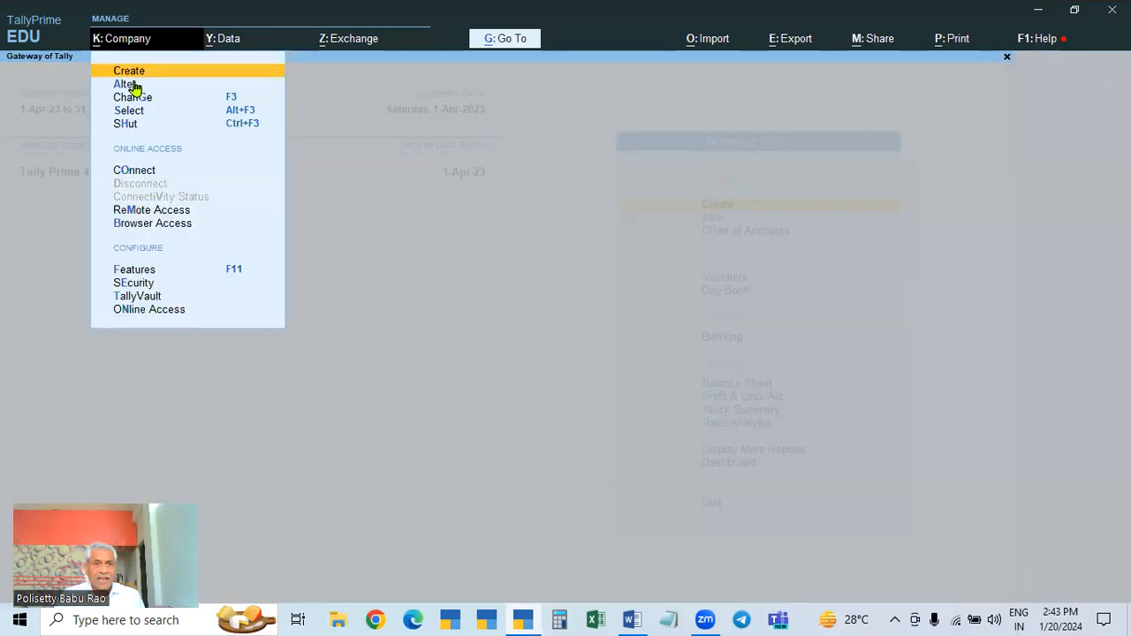
{"action": "left_click", "coordinate": [125, 86]}
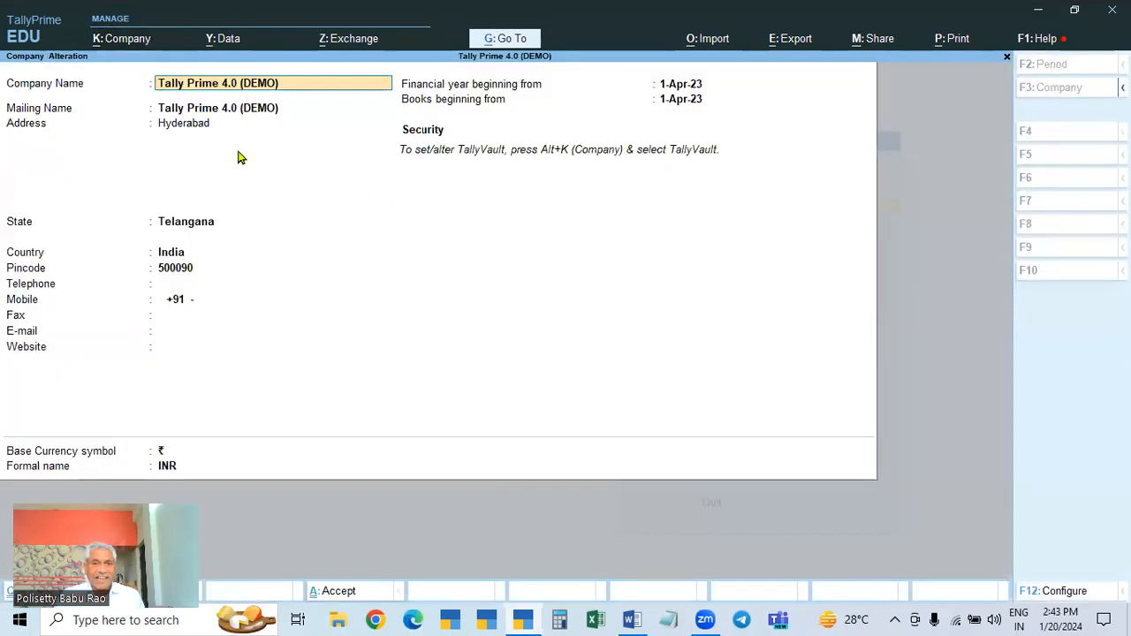
{"action": "left_click", "coordinate": [115, 42]}
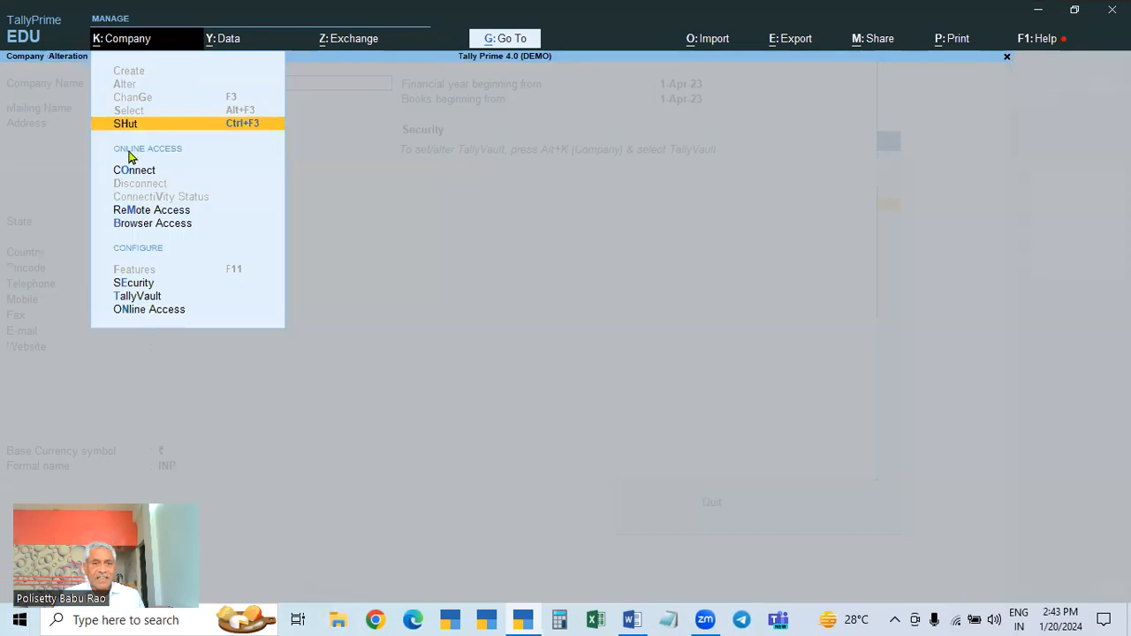
{"action": "left_click", "coordinate": [123, 297]}
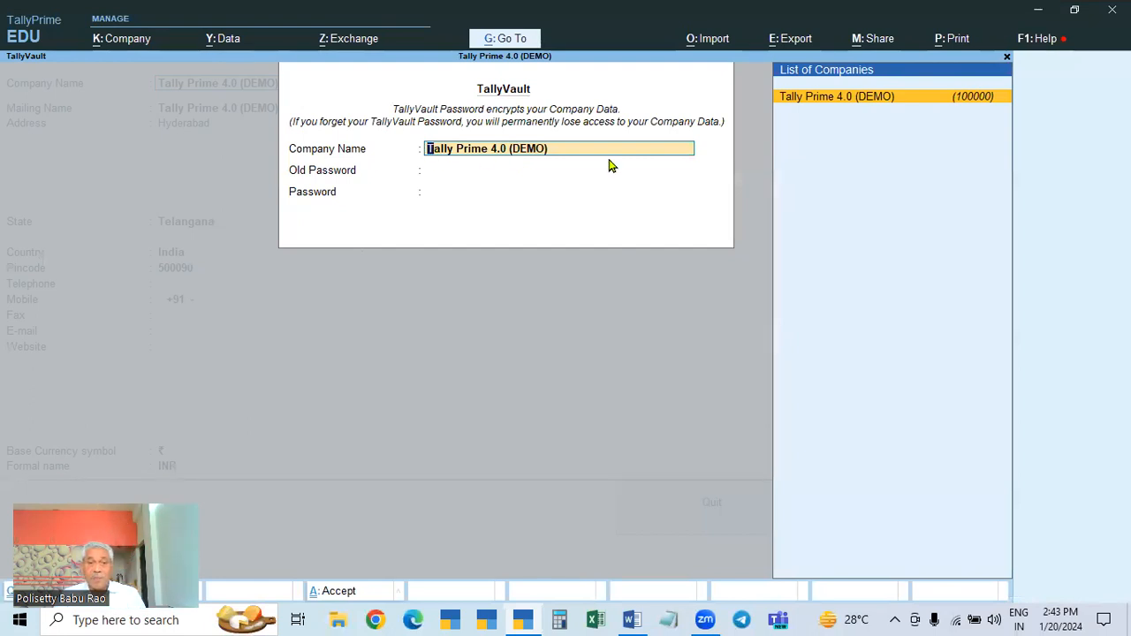
{"action": "key", "text": "Escape"}
{"action": "key", "text": "Escape"}
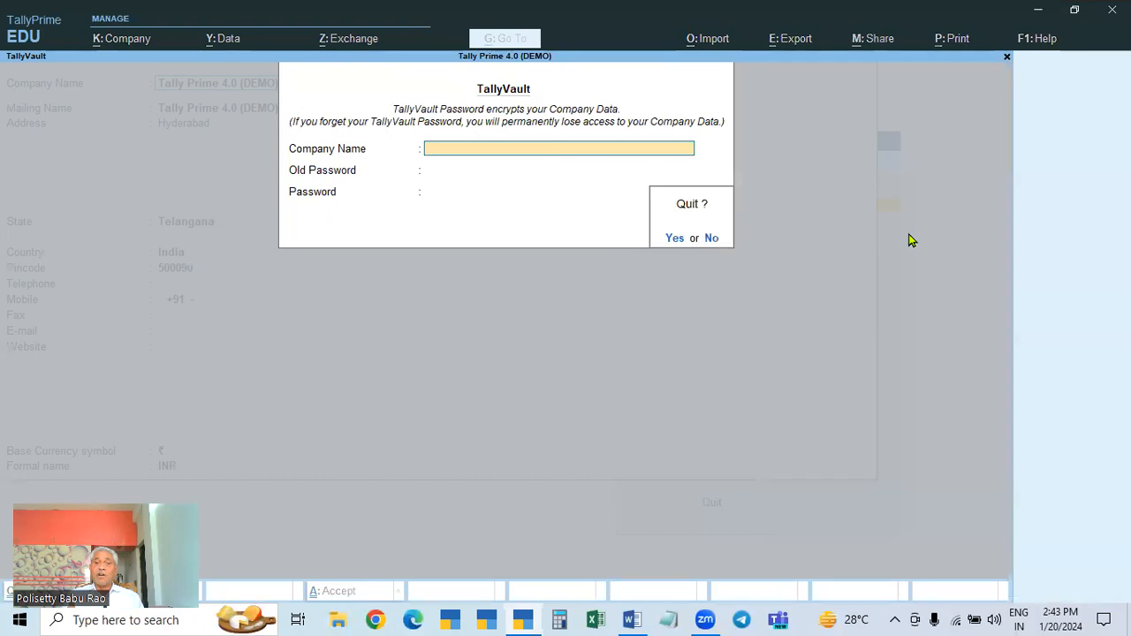
{"action": "key", "text": "y"}
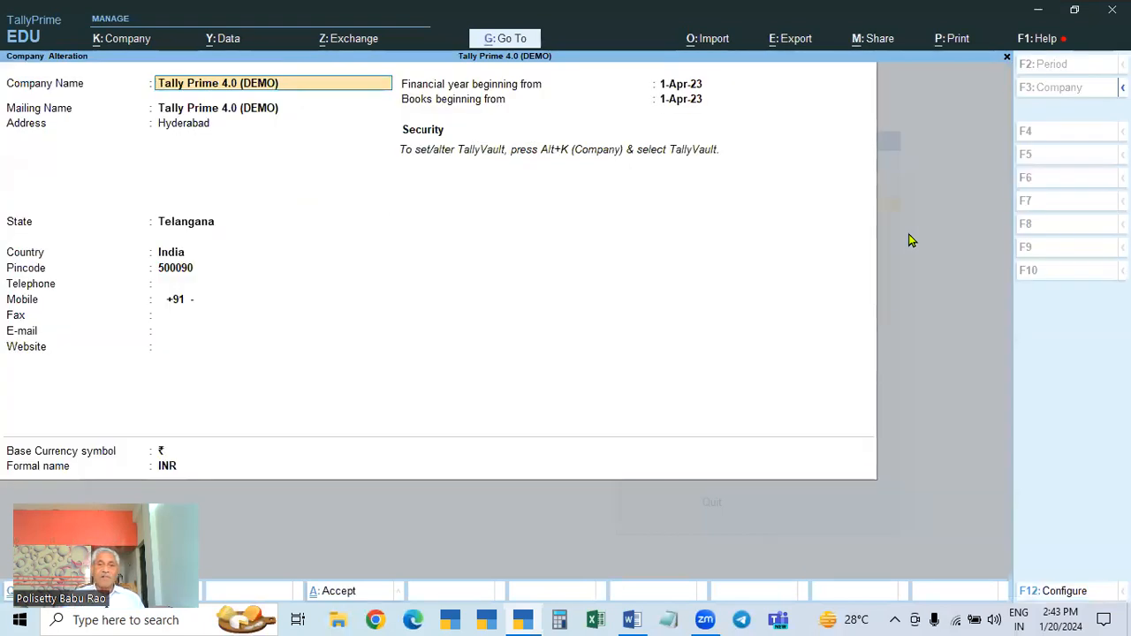
{"action": "key", "text": "Escape"}
{"action": "key", "text": "Escape"}
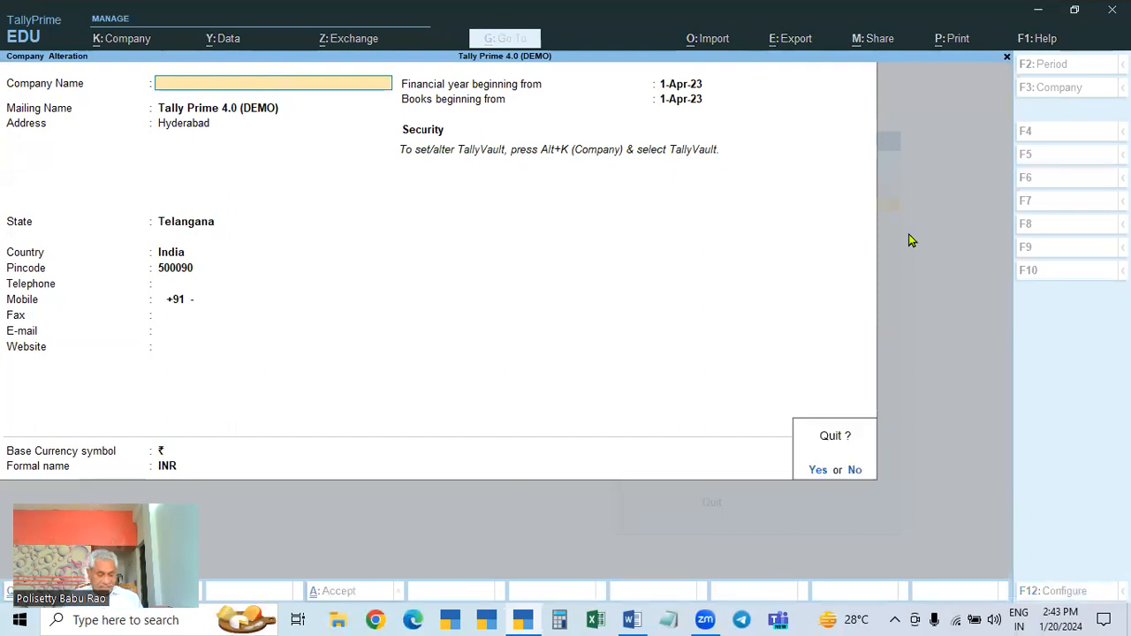
{"action": "key", "text": "y"}
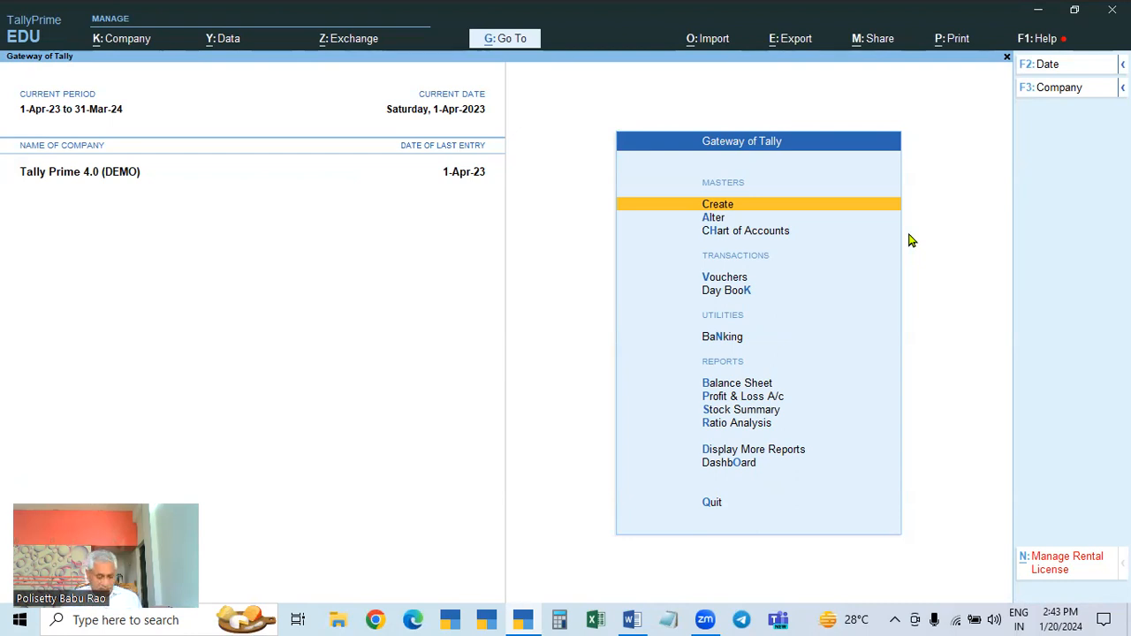
Step: Shut the loaded Tally Prime 4.0 (DEMO) company with Ctrl+F3
{"action": "key", "text": "ctrl+F3"}
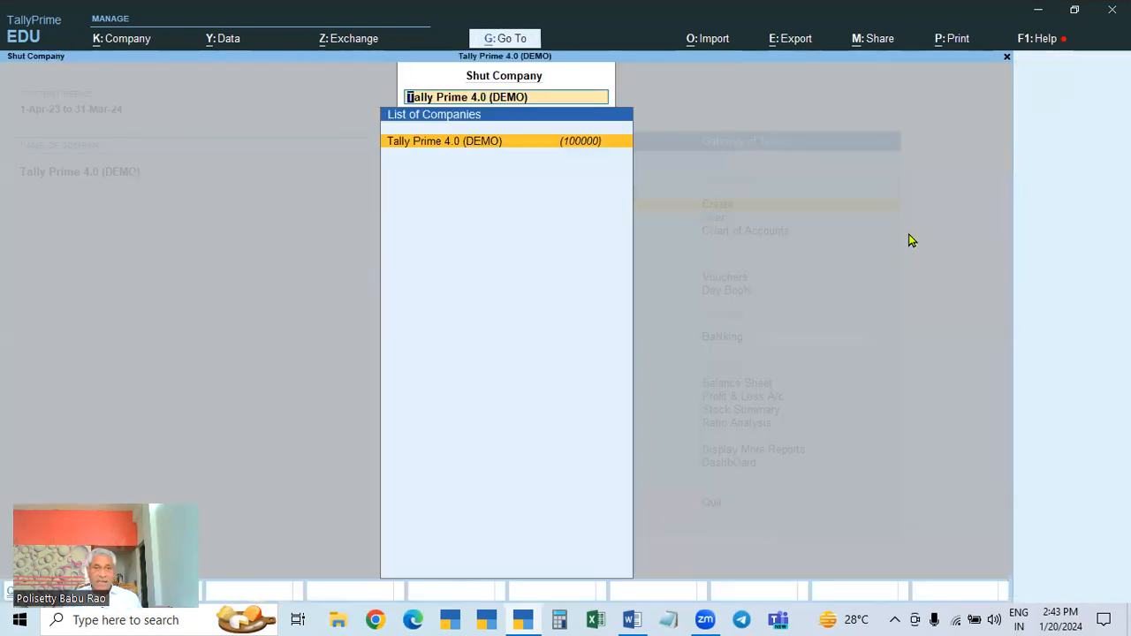
{"action": "key", "text": "Return"}
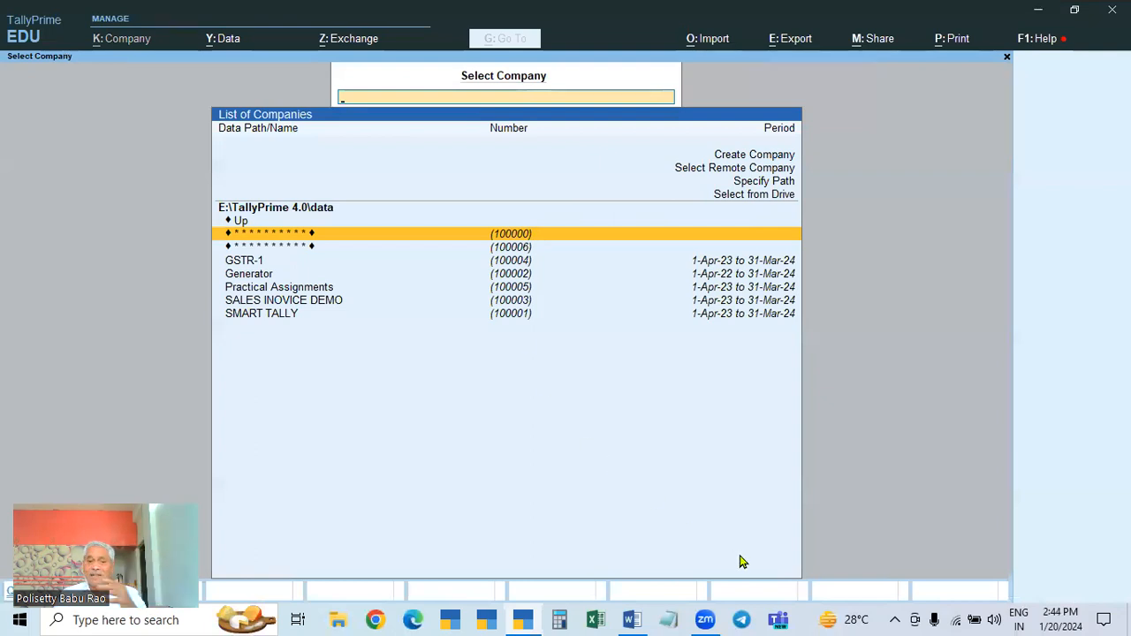
Step: Glance at the Word course notes, then return to TallyPrime's Select Company list
{"action": "left_click", "coordinate": [632, 620]}
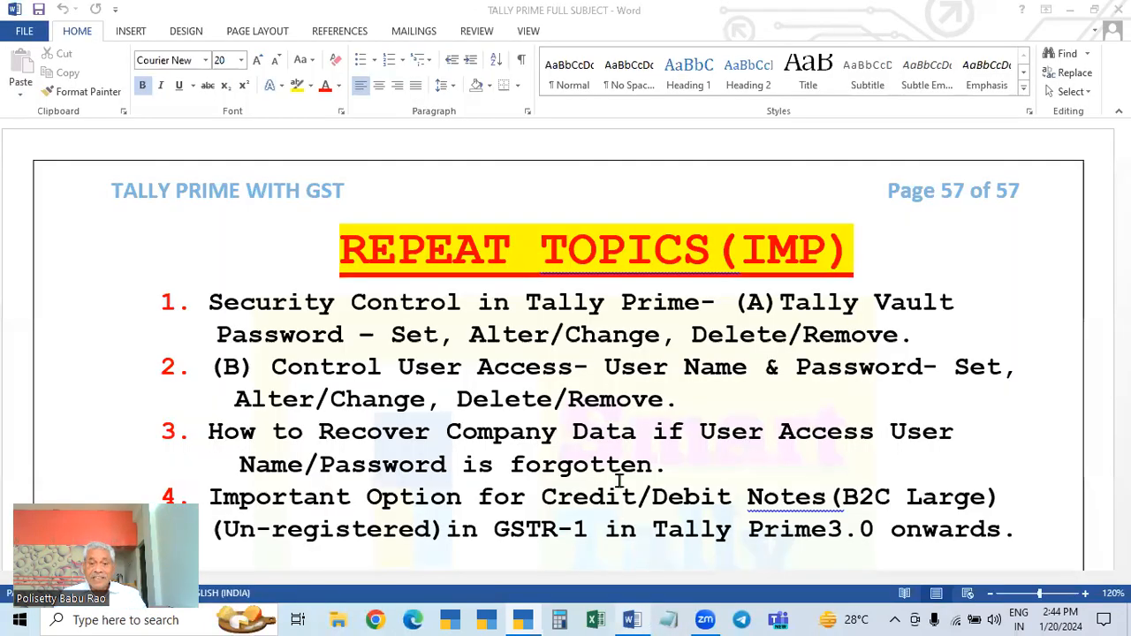
{"action": "left_click", "coordinate": [422, 341]}
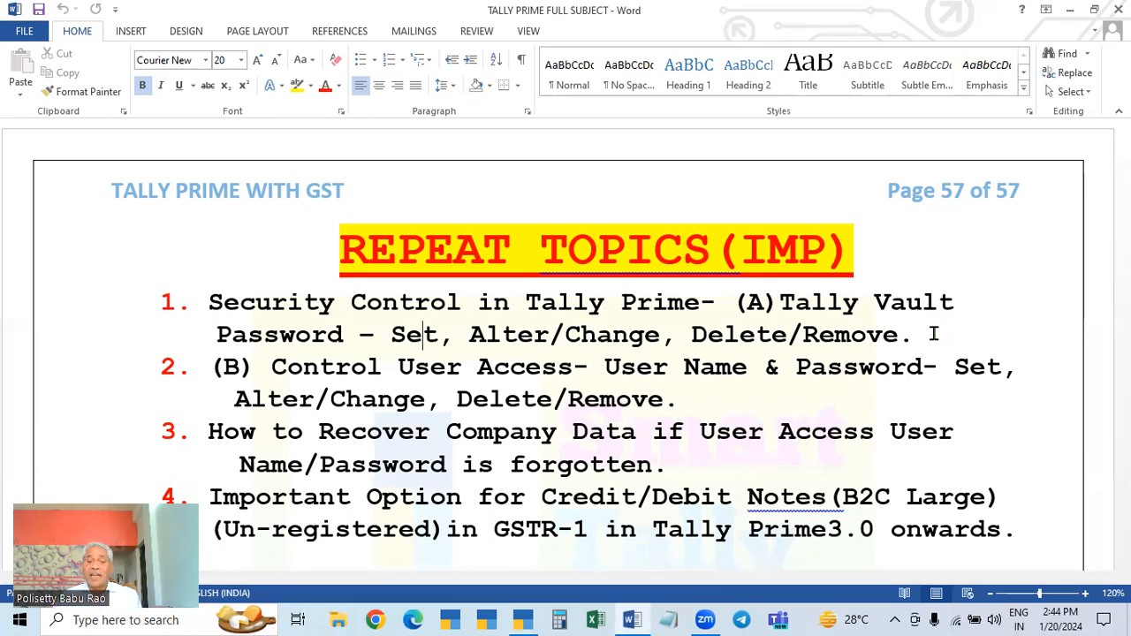
{"action": "left_click", "coordinate": [522, 619]}
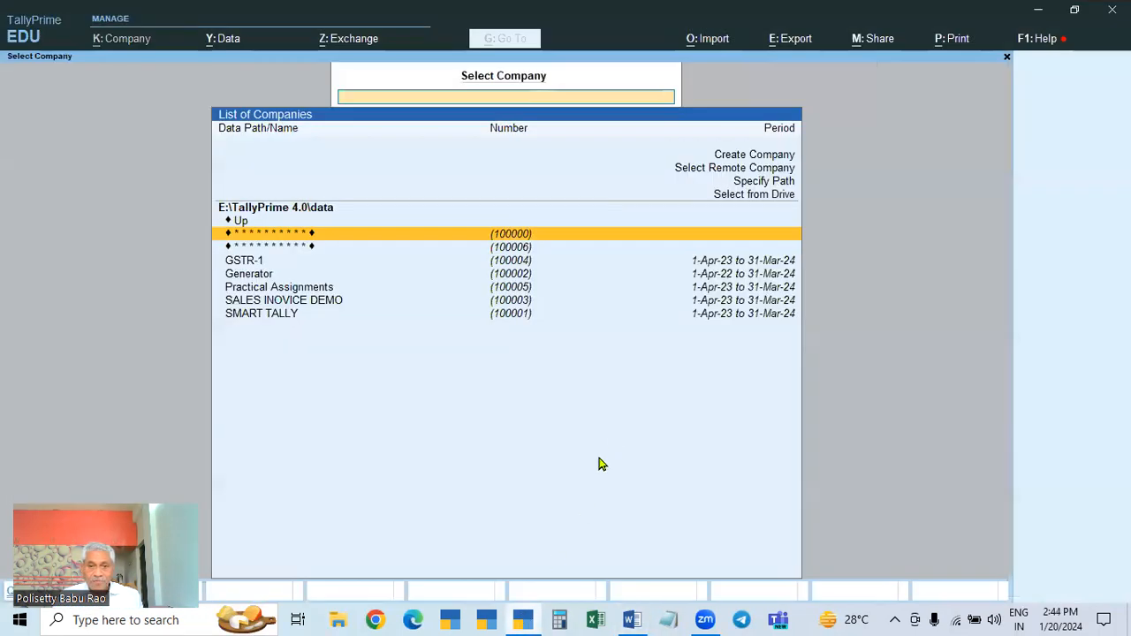
Step: Select encrypted company 100006 and unlock it with its TallyVault password
{"action": "left_click", "coordinate": [520, 250]}
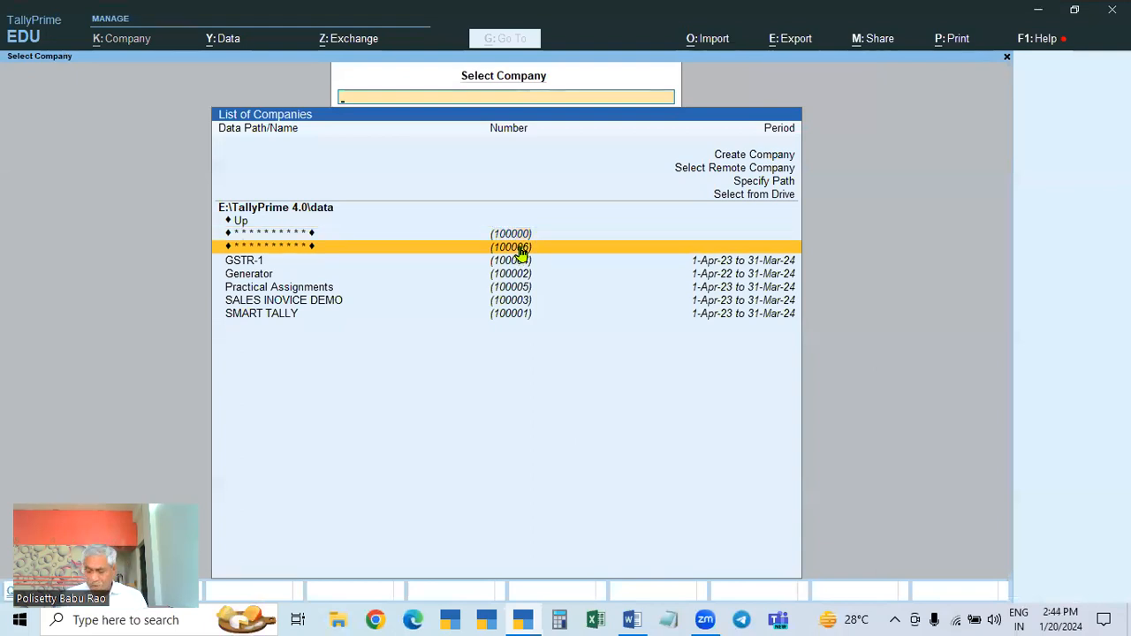
{"action": "left_click", "coordinate": [521, 250]}
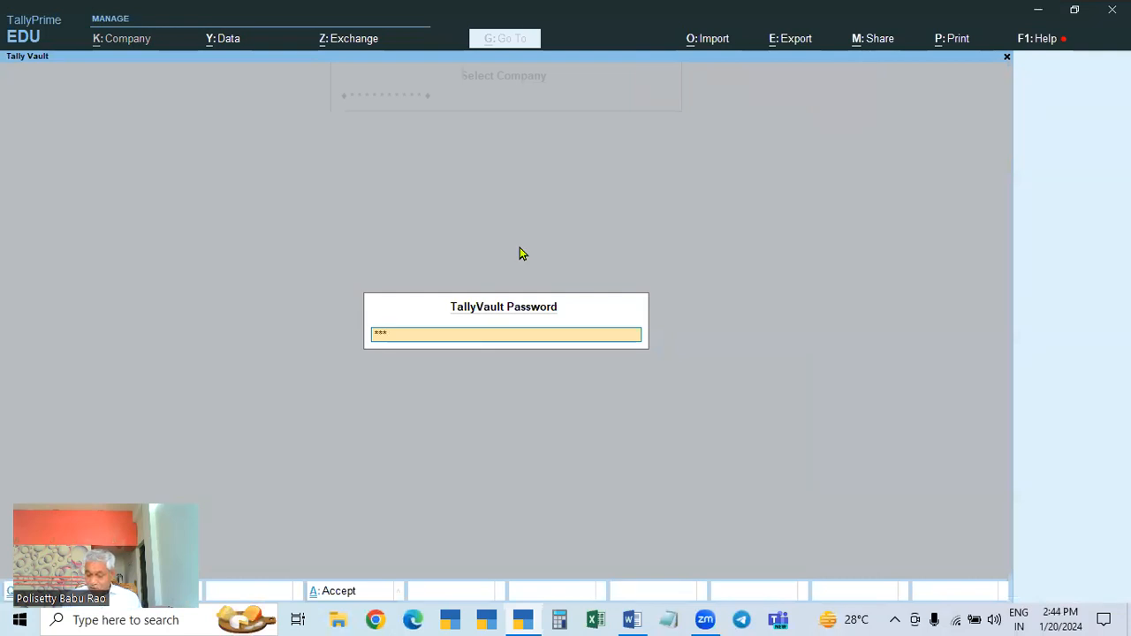
{"action": "key", "text": "Return"}
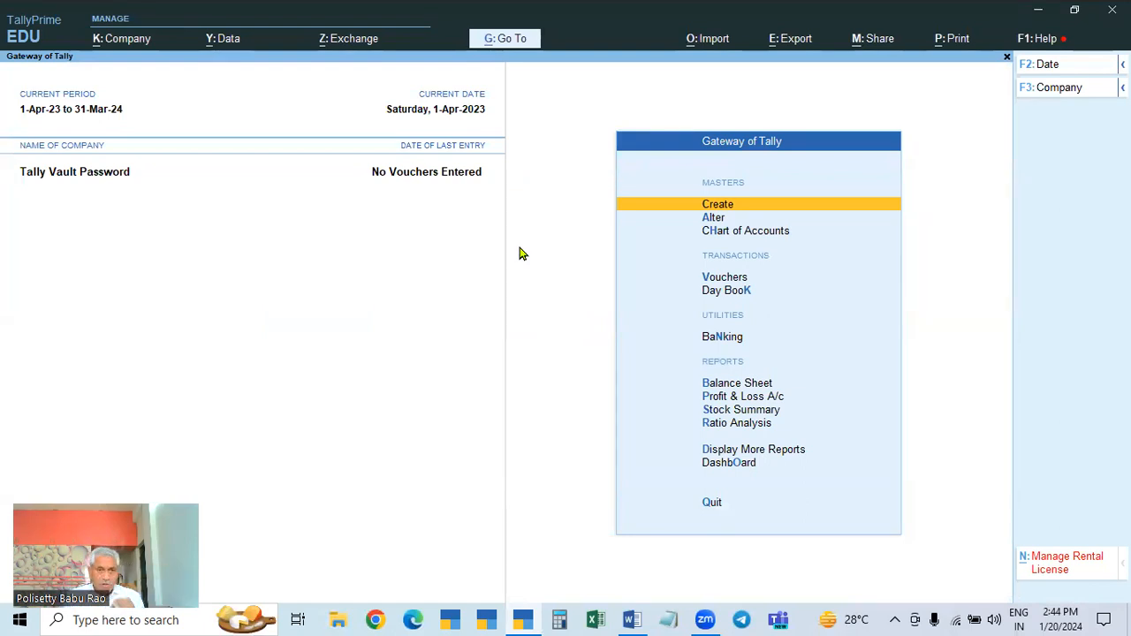
Step: Glance at the Word repeat-topics notes, then return to the Gateway of Tally
{"action": "left_click", "coordinate": [631, 620]}
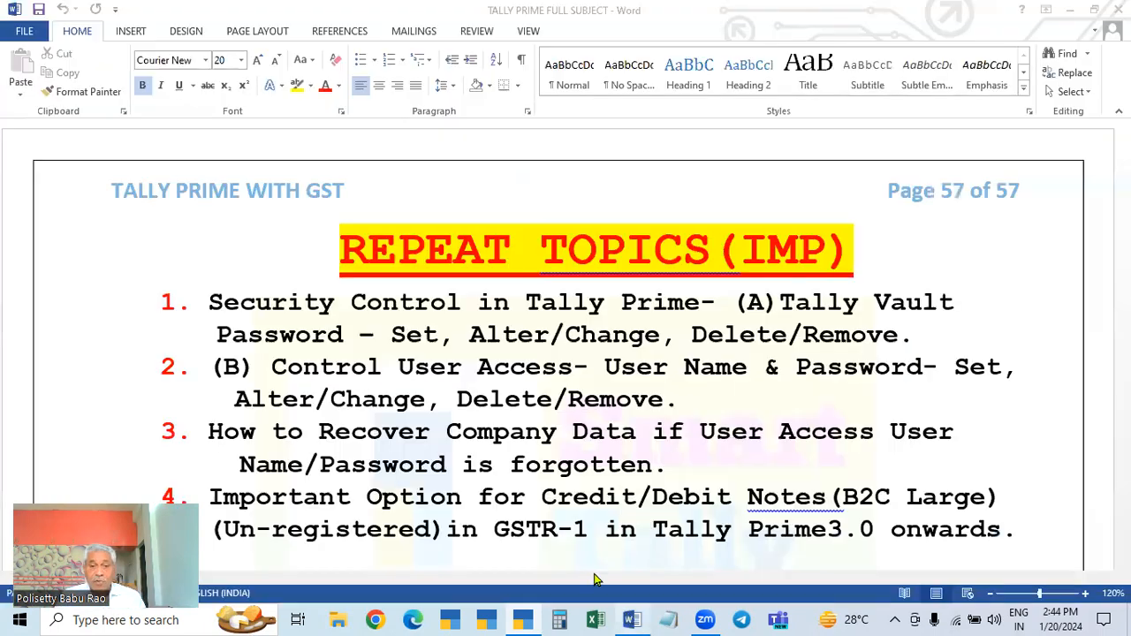
{"action": "left_click", "coordinate": [633, 618]}
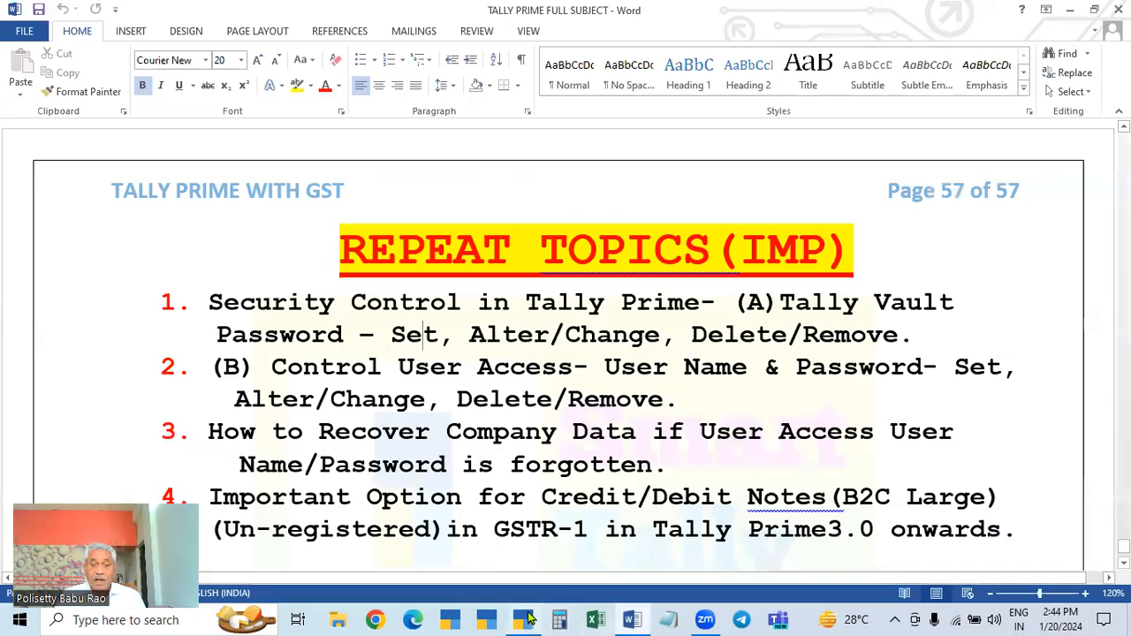
{"action": "left_click", "coordinate": [522, 619]}
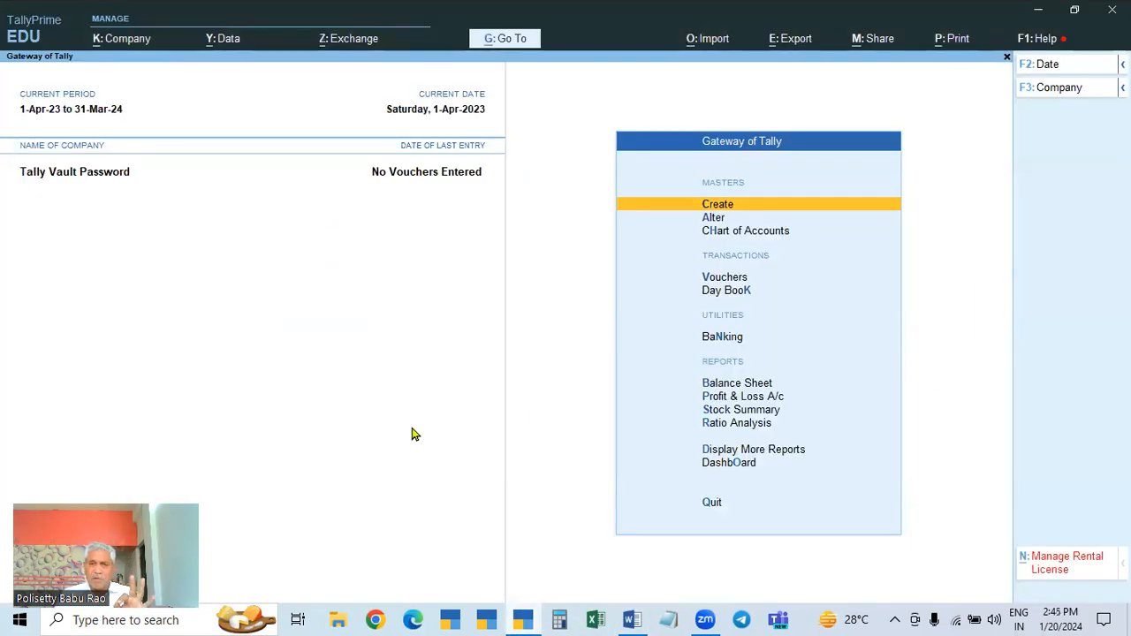
{"action": "left_click", "coordinate": [112, 44]}
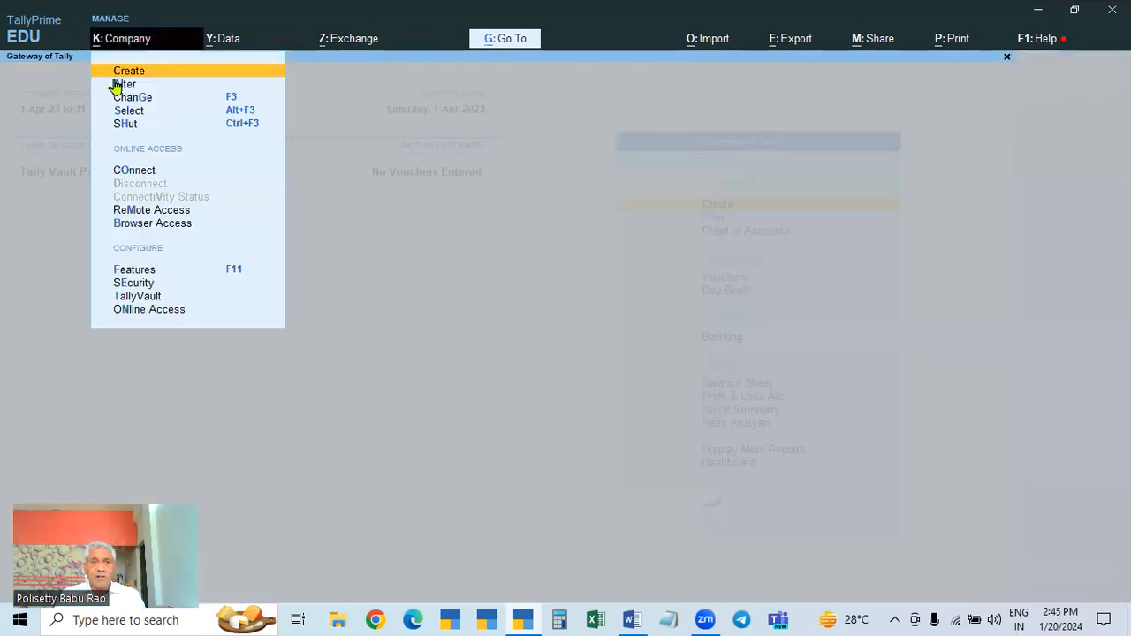
{"action": "key", "text": "a"}
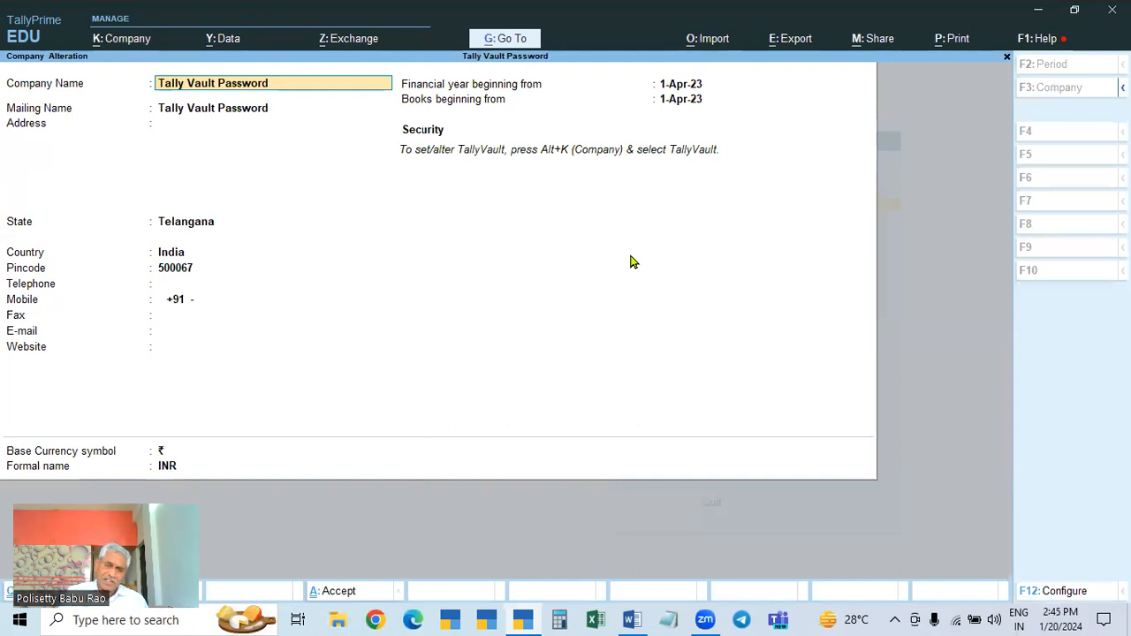
{"action": "key", "text": "Escape"}
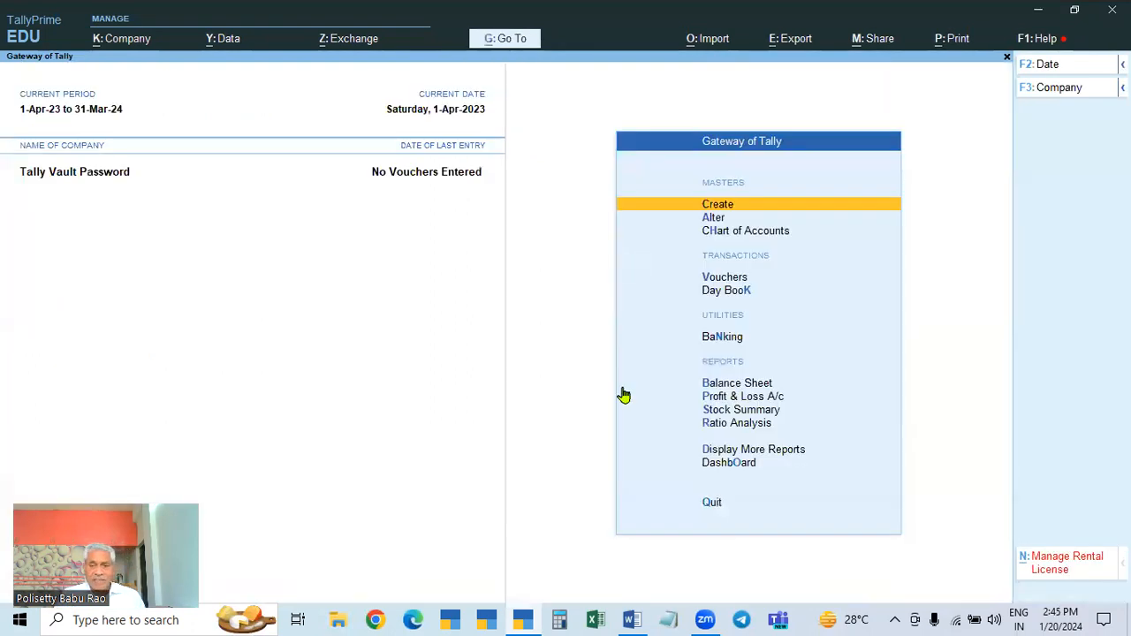
{"action": "left_click", "coordinate": [631, 619]}
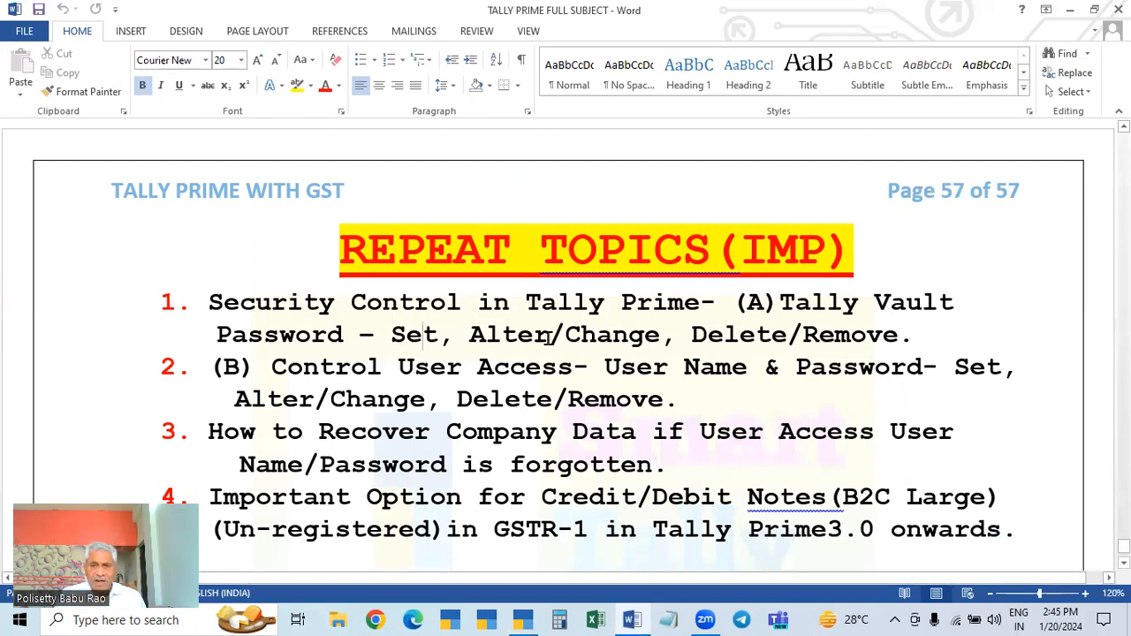
{"action": "left_click", "coordinate": [515, 620]}
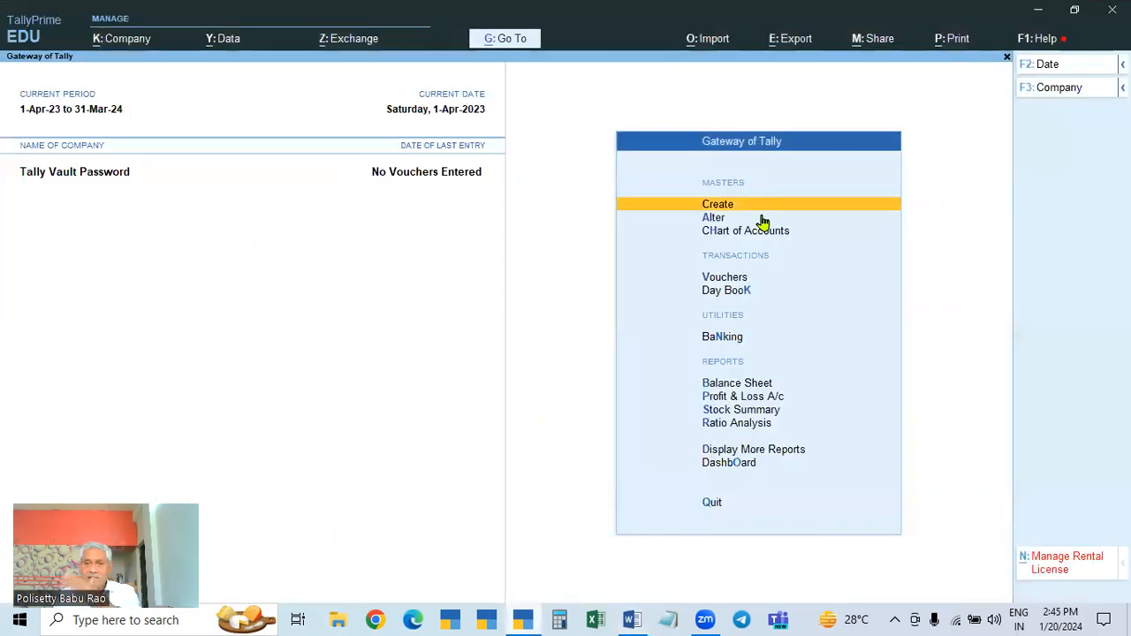
Step: Bring up TallyVault settings from the Company menu, then bring the Word notes forward
{"action": "left_click", "coordinate": [121, 41]}
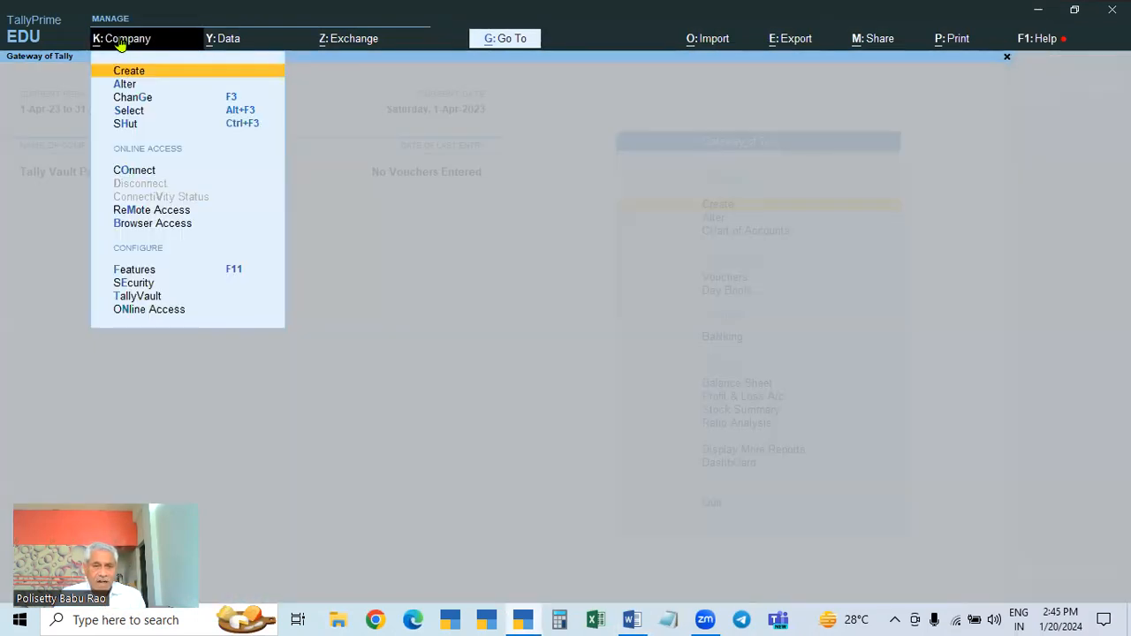
{"action": "left_click", "coordinate": [144, 297]}
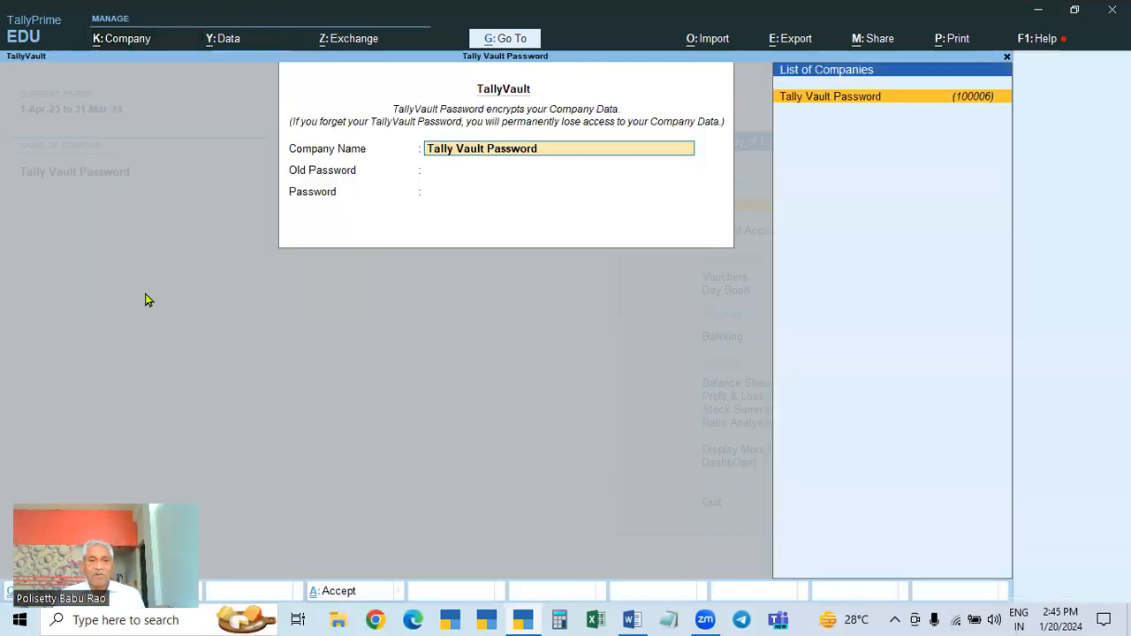
{"action": "left_click", "coordinate": [629, 619]}
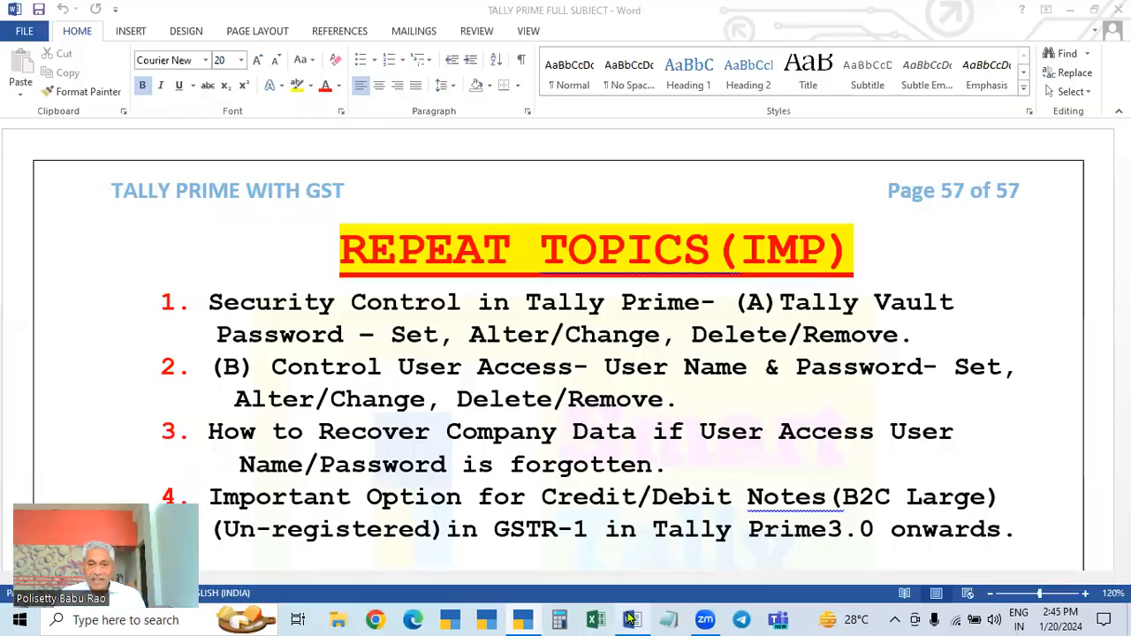
Step: Return to TallyPrime's TallyVault password settings
{"action": "left_click", "coordinate": [522, 619]}
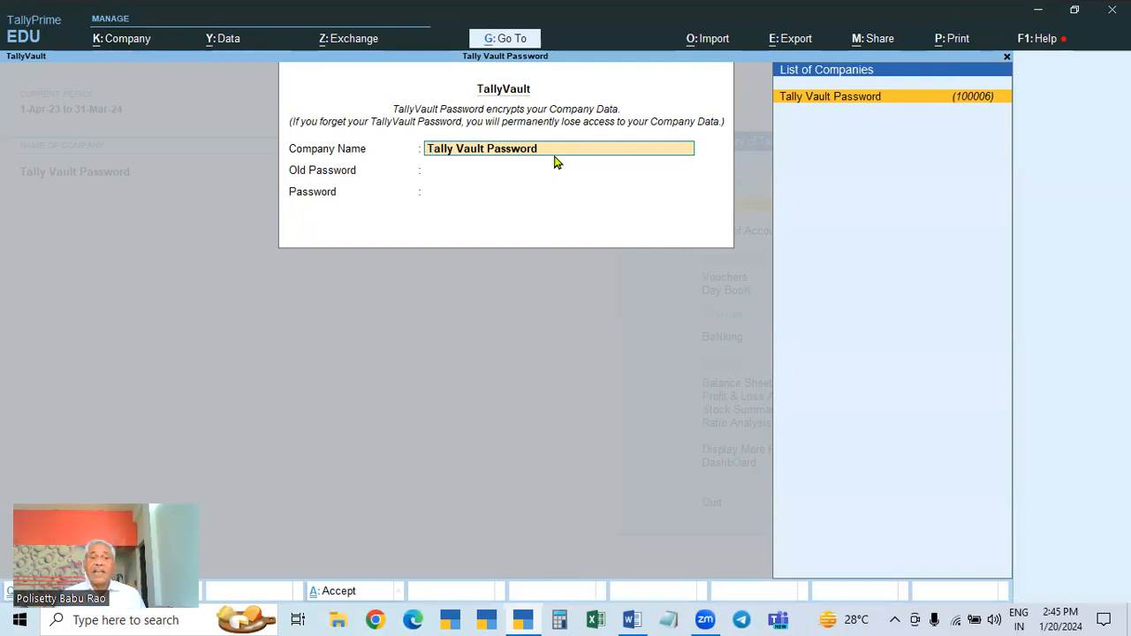
Step: Replace the Tally Vault Password company's TallyVault password with a new one, confirming and declining a copy
{"action": "key", "text": "Return"}
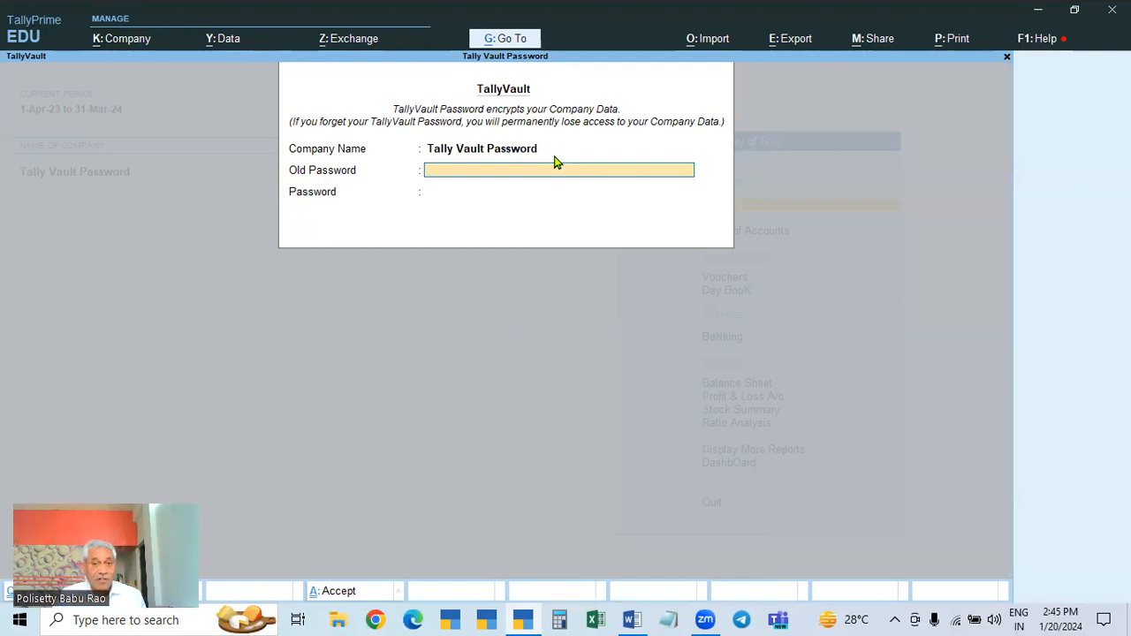
{"action": "type", "text": "*"}
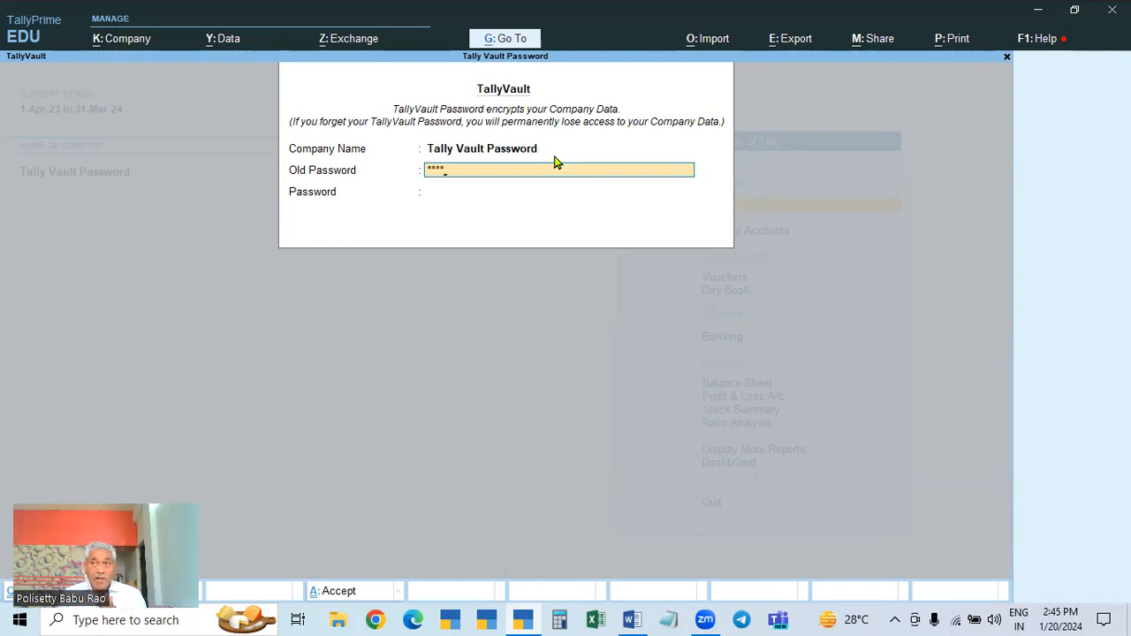
{"action": "key", "text": "Return"}
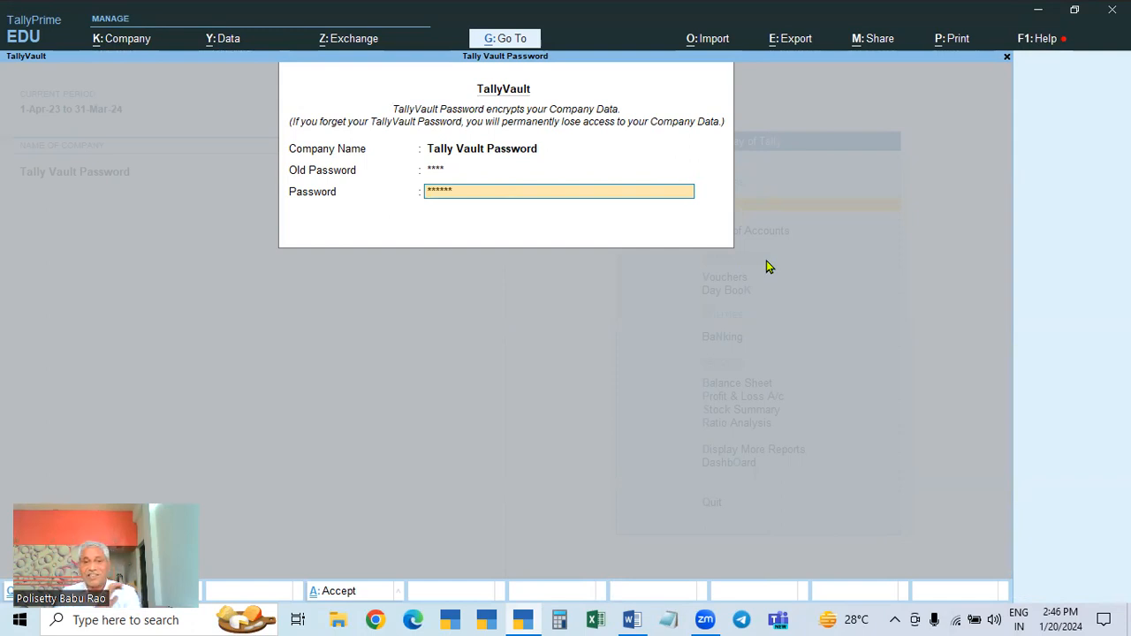
{"action": "key", "text": "Return"}
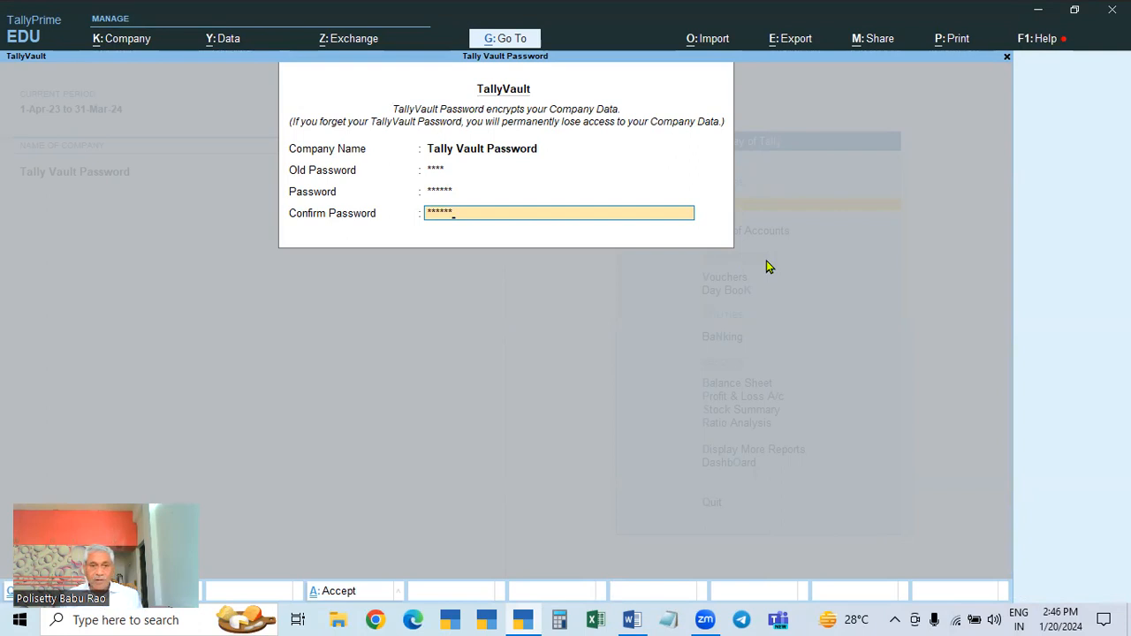
{"action": "key", "text": "Return"}
{"action": "key", "text": "Return"}
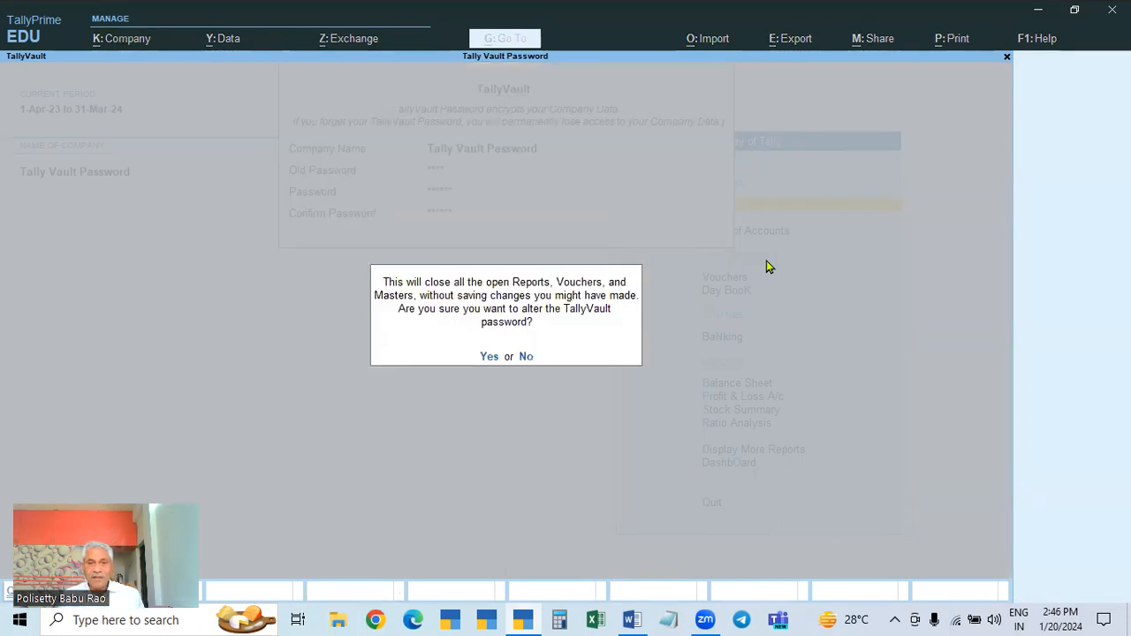
{"action": "left_click", "coordinate": [493, 359]}
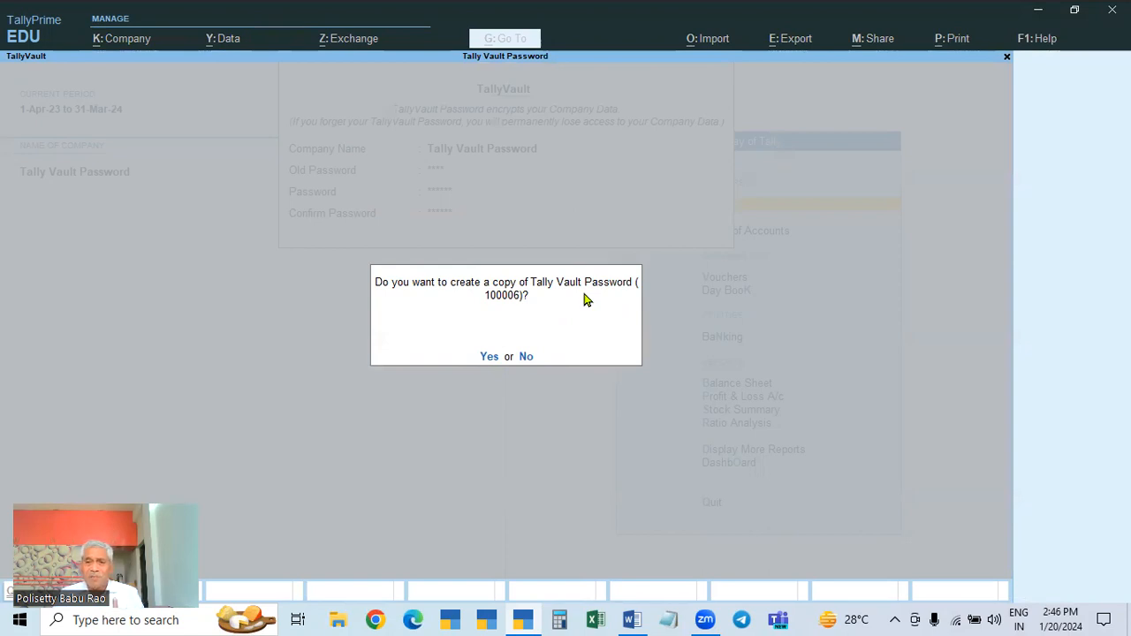
{"action": "left_click", "coordinate": [528, 358]}
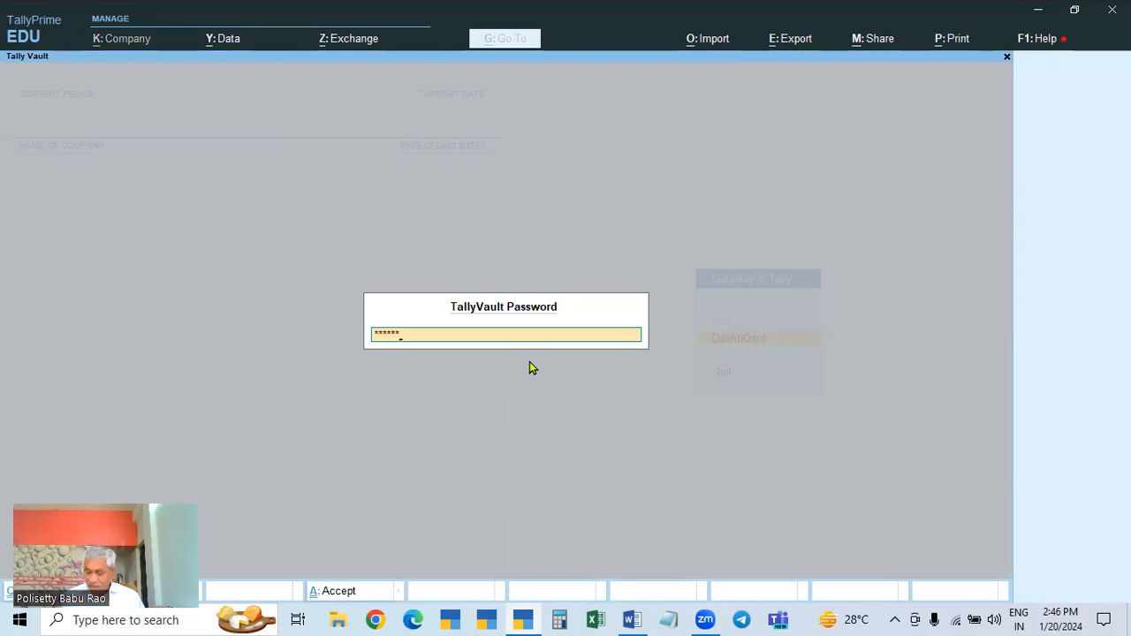
Step: Unlock Tally Vault Password with its new password, shut it, and reopen company 100006 after retyping the password
{"action": "key", "text": "Return"}
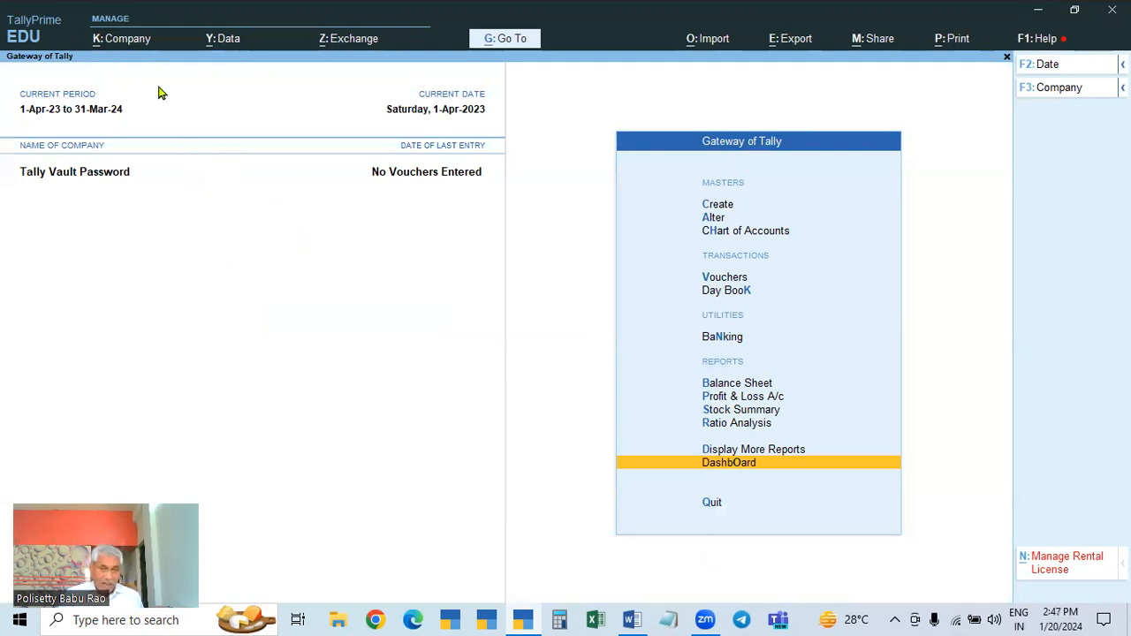
{"action": "key", "text": "ctrl+F3"}
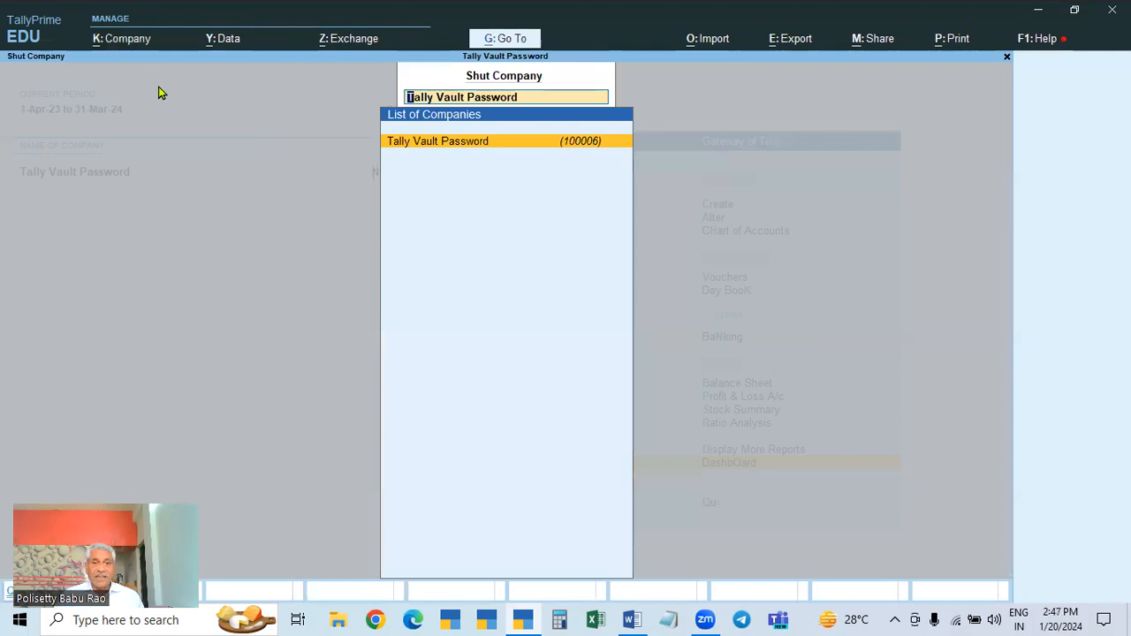
{"action": "key", "text": "Return"}
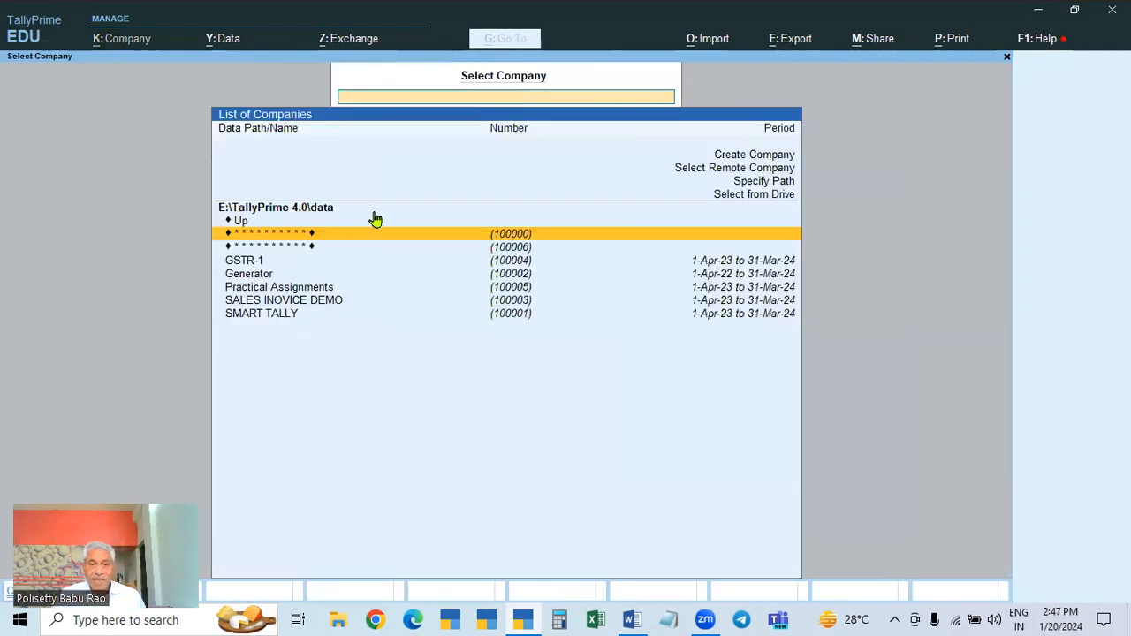
{"action": "left_click", "coordinate": [508, 252]}
{"action": "left_click", "coordinate": [509, 252]}
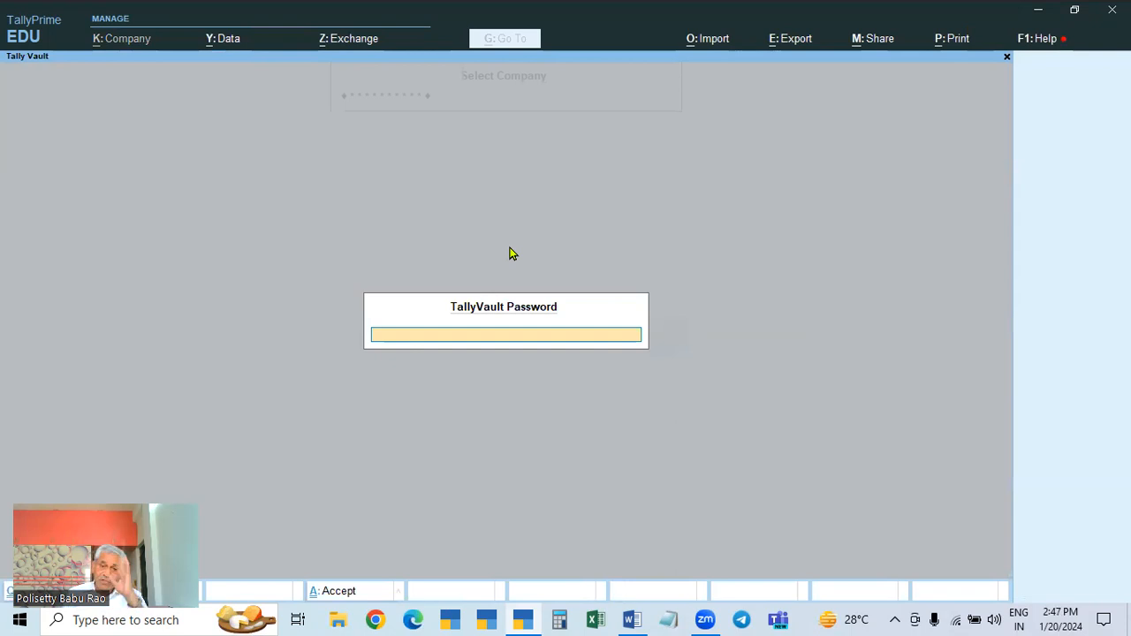
{"action": "type", "text": "****"}
{"action": "key", "text": "Return"}
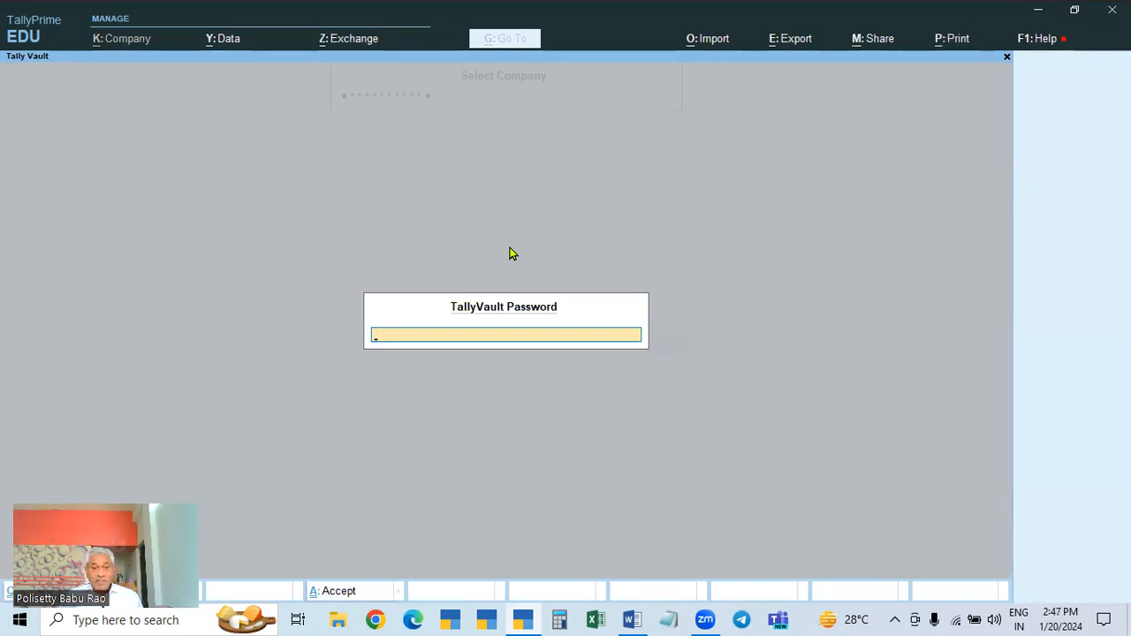
{"action": "type", "text": "****"}
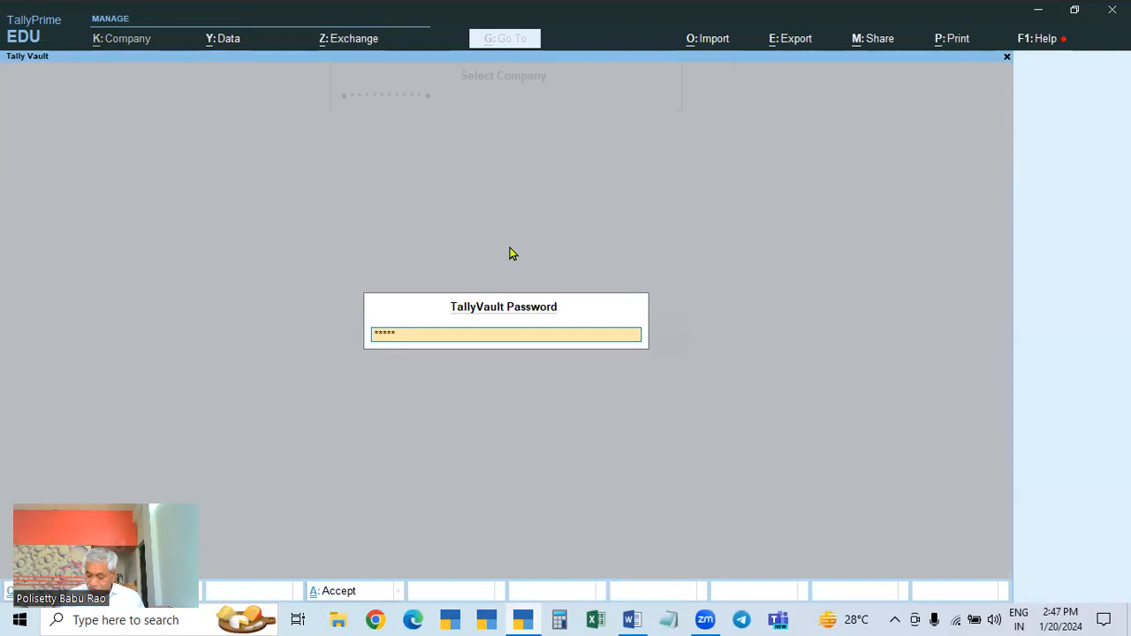
{"action": "type", "text": "**"}
{"action": "key", "text": "Return"}
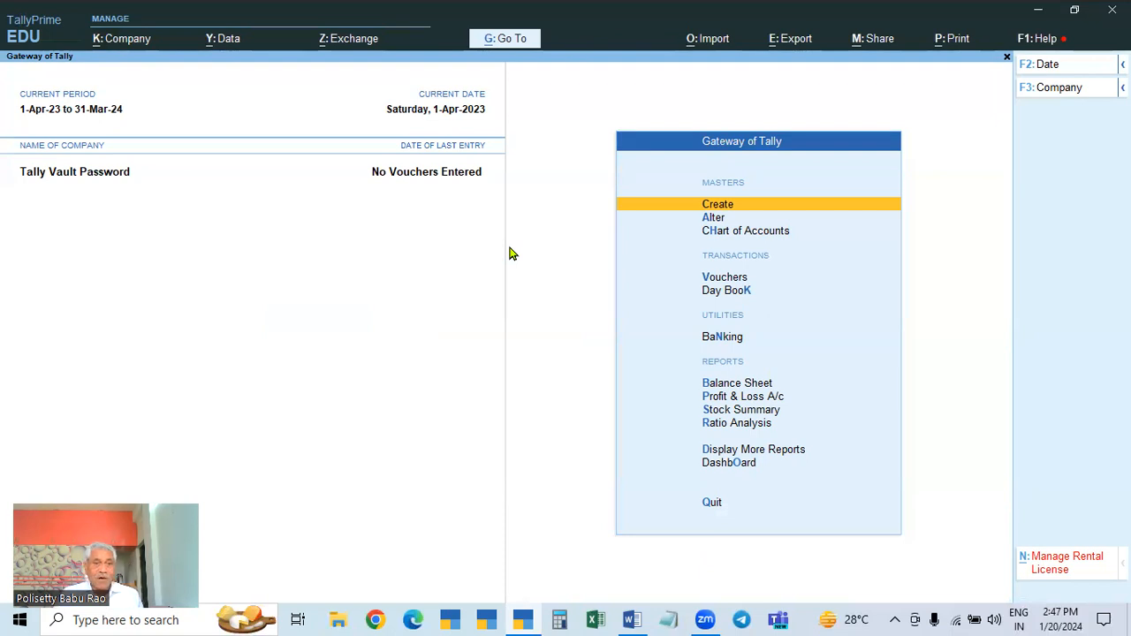
Step: Shut Tally Vault Password and unlock Tally Prime 4.0 (DEMO) with its TallyVault password
{"action": "key", "text": "ctrl+F3"}
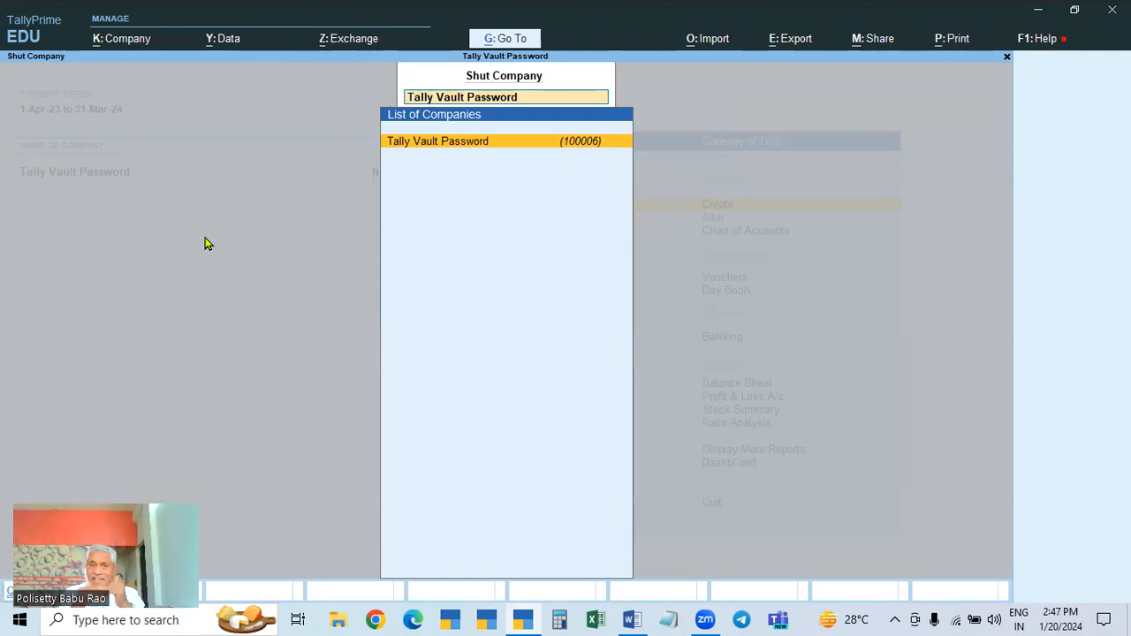
{"action": "key", "text": "Return"}
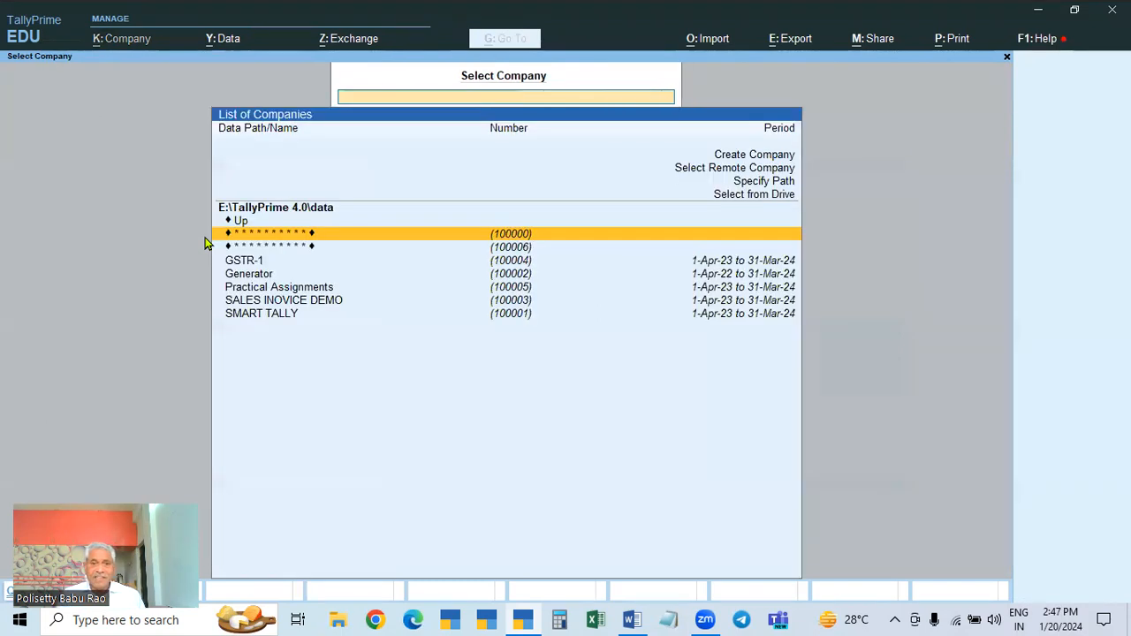
{"action": "left_click", "coordinate": [517, 236]}
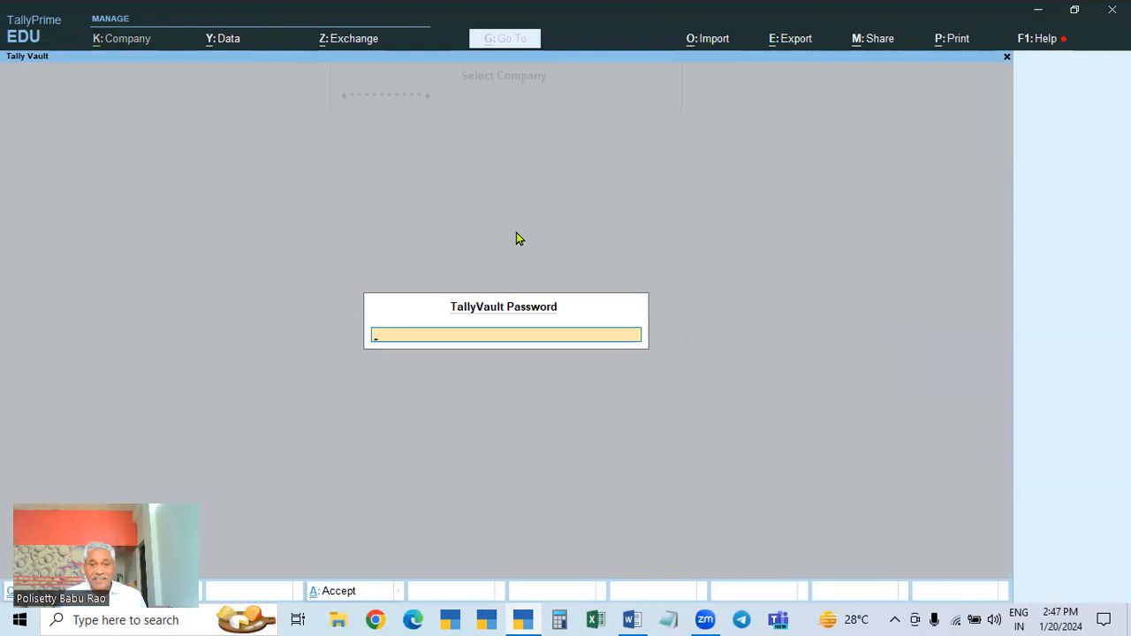
{"action": "type", "text": "****"}
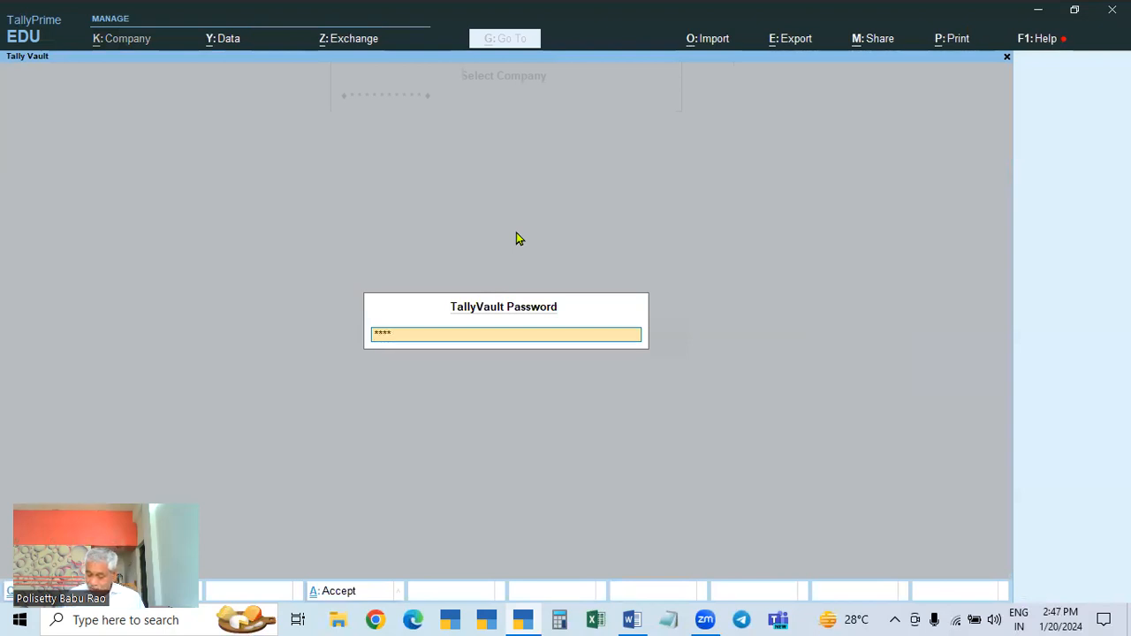
{"action": "key", "text": "Return"}
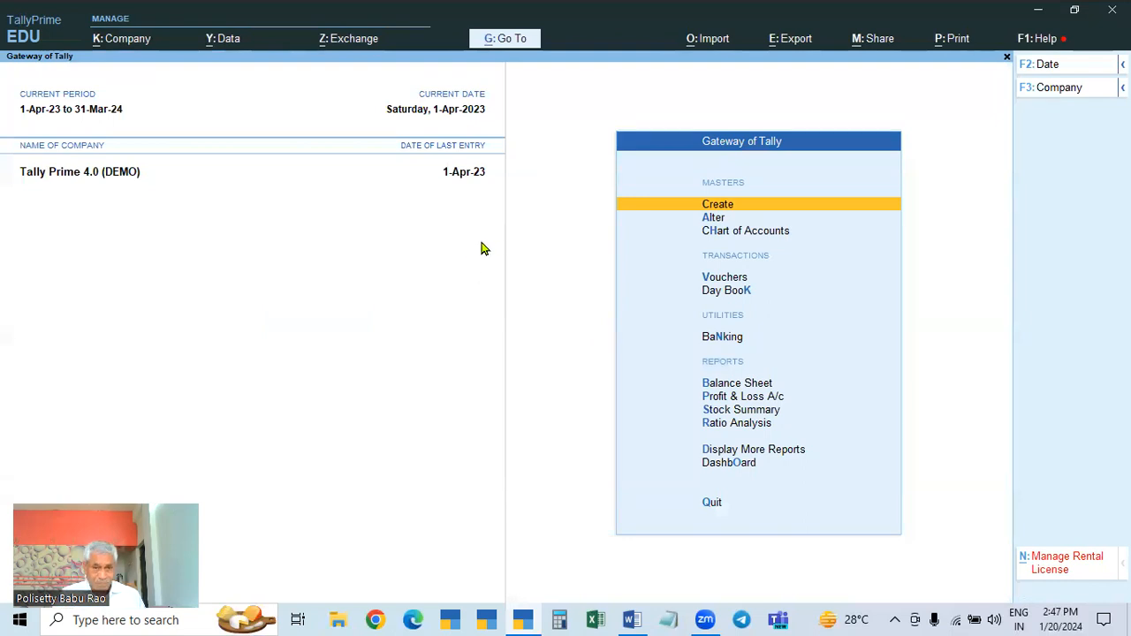
Step: Enter the TallyVault settings, then quit them without making changes
{"action": "left_click", "coordinate": [122, 40]}
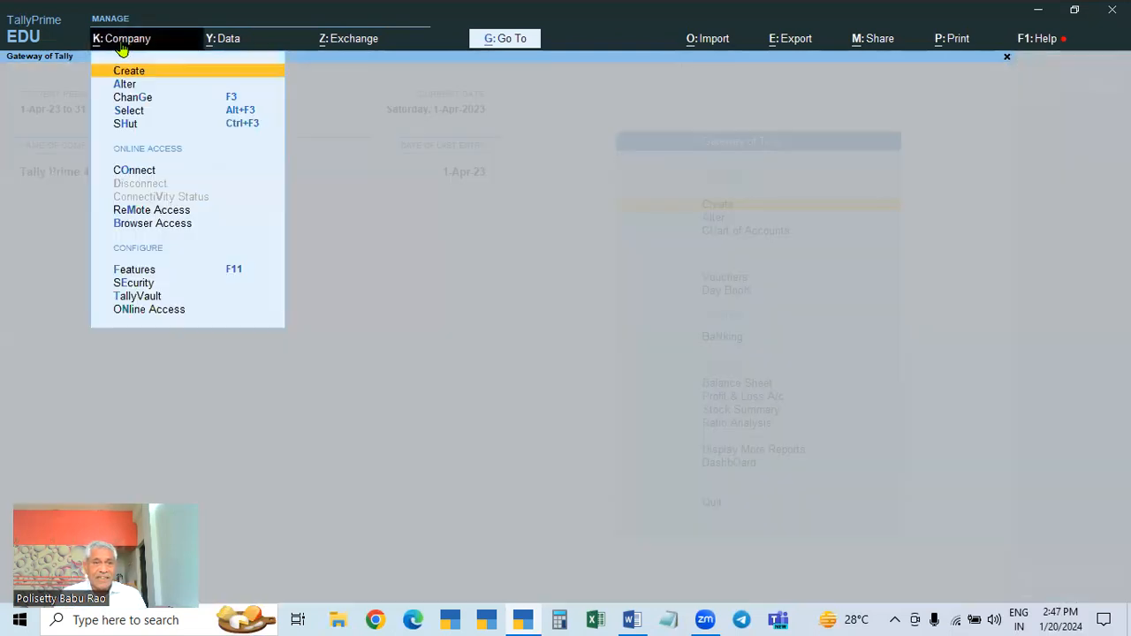
{"action": "left_click", "coordinate": [137, 295]}
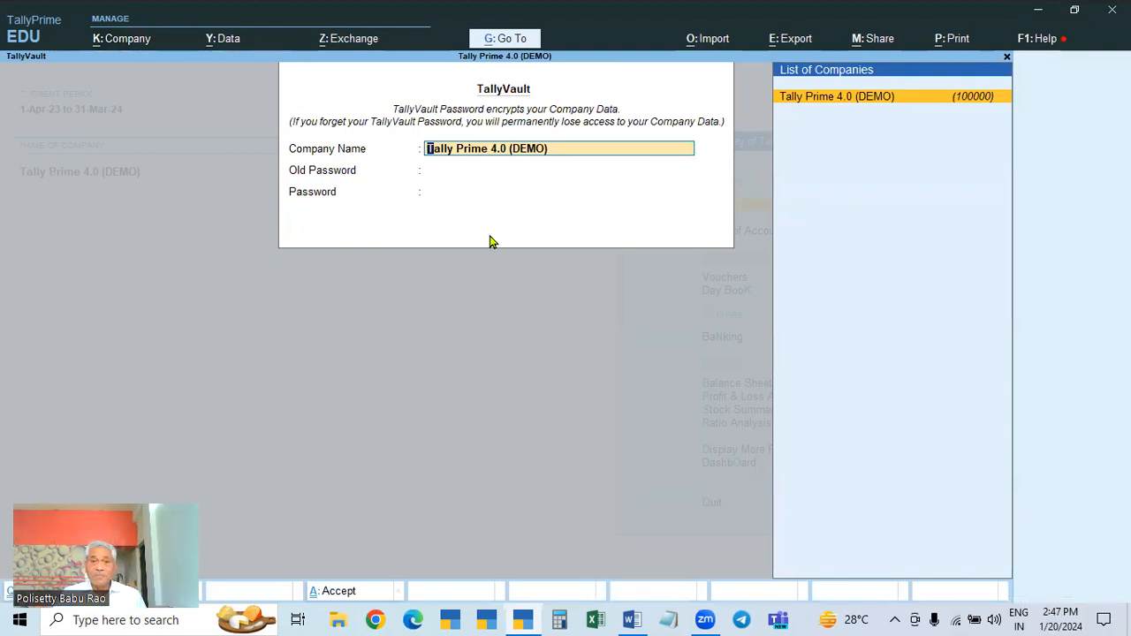
{"action": "key", "text": "Escape"}
{"action": "key", "text": "Escape"}
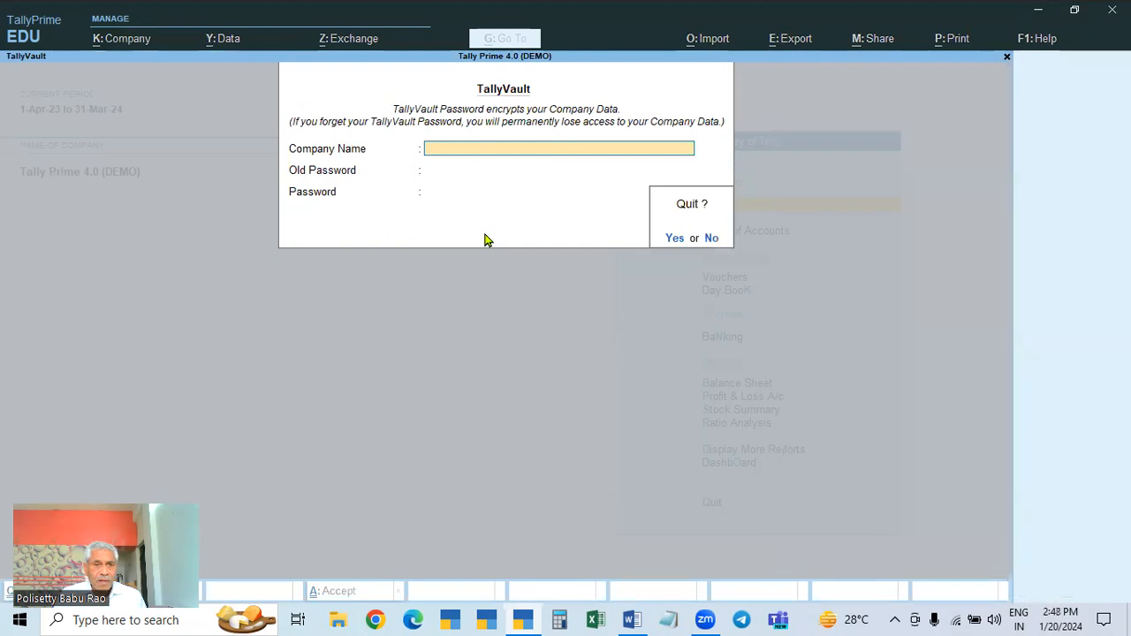
{"action": "key", "text": "y"}
{"action": "key", "text": "ctrl"}
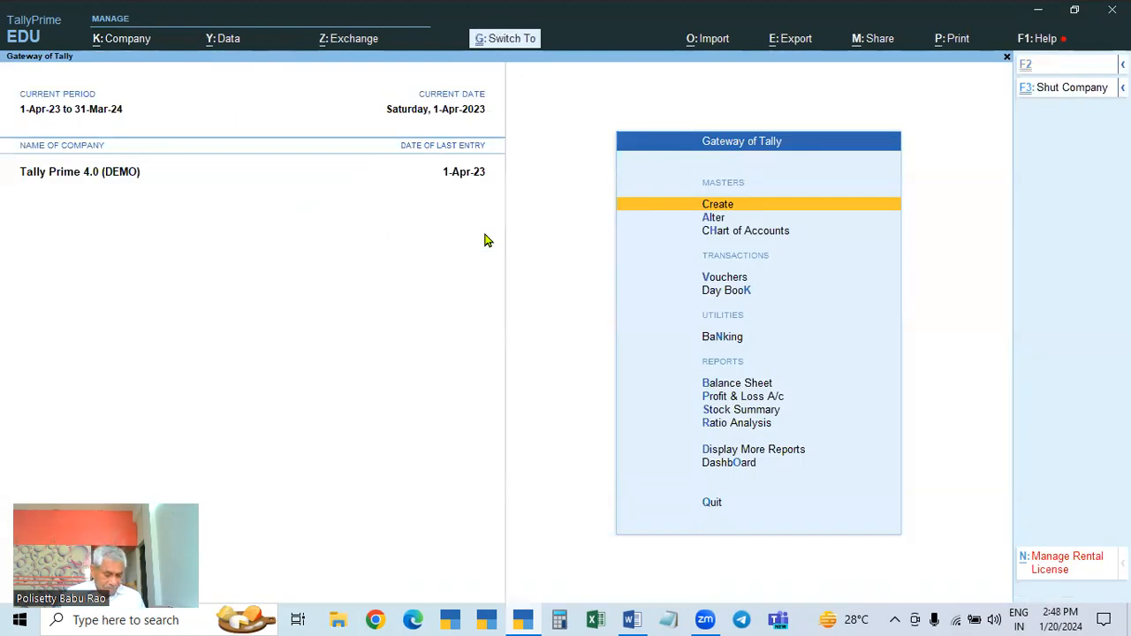
Step: Set a new TallyVault password for Tally Prime 4.0 (DEMO), skip the copy, and re-unlock it
{"action": "left_click", "coordinate": [131, 51]}
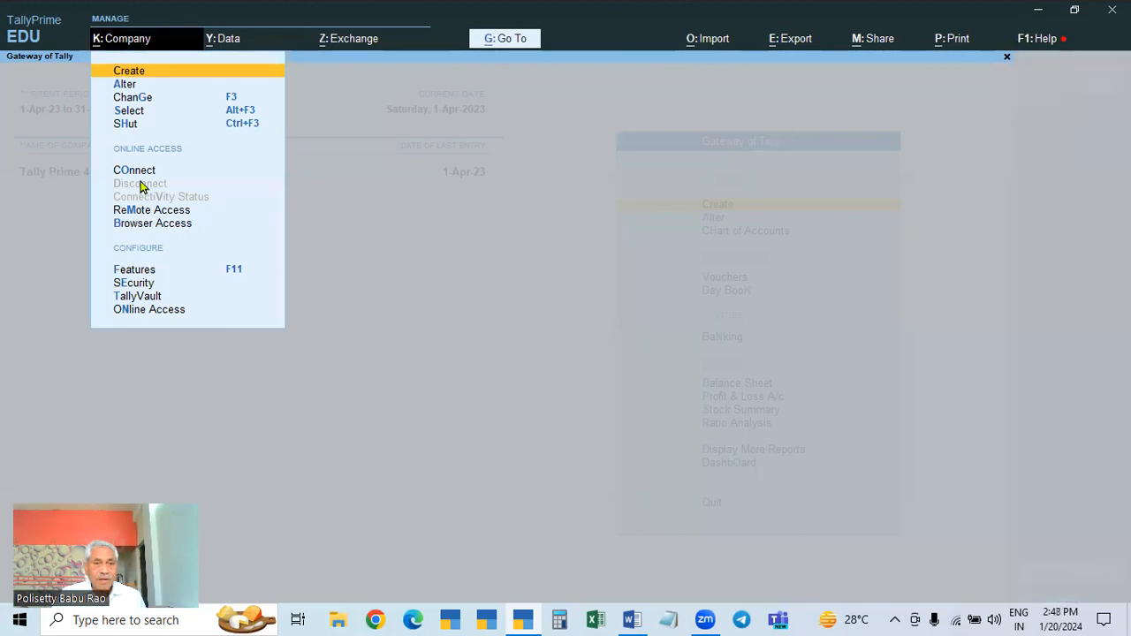
{"action": "left_click", "coordinate": [134, 297]}
{"action": "key", "text": "Return"}
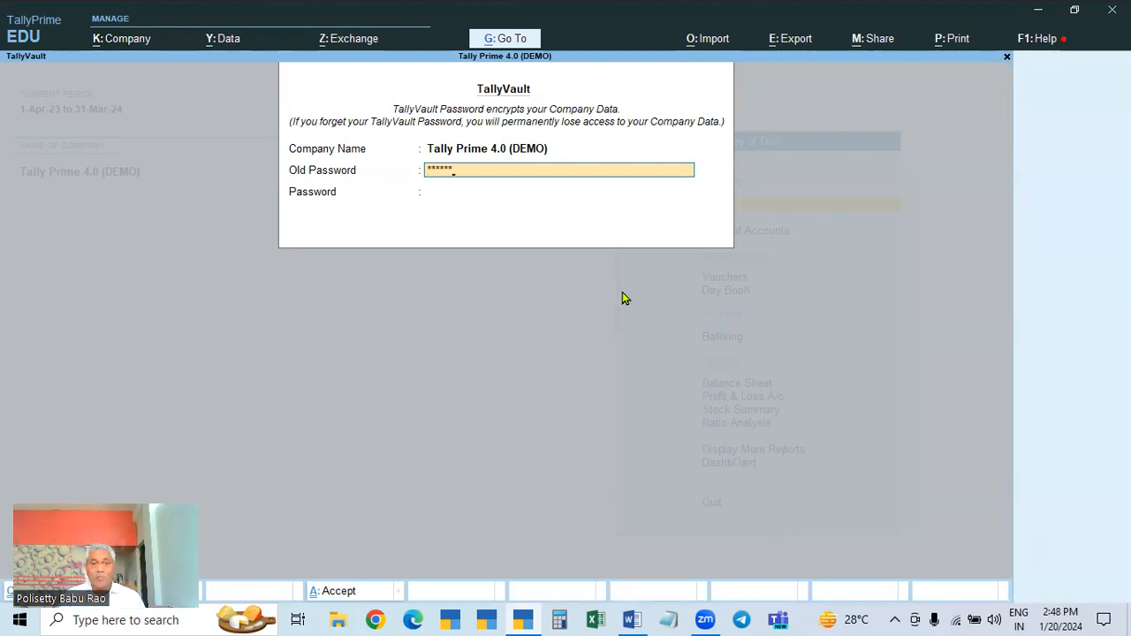
{"action": "key", "text": "Return"}
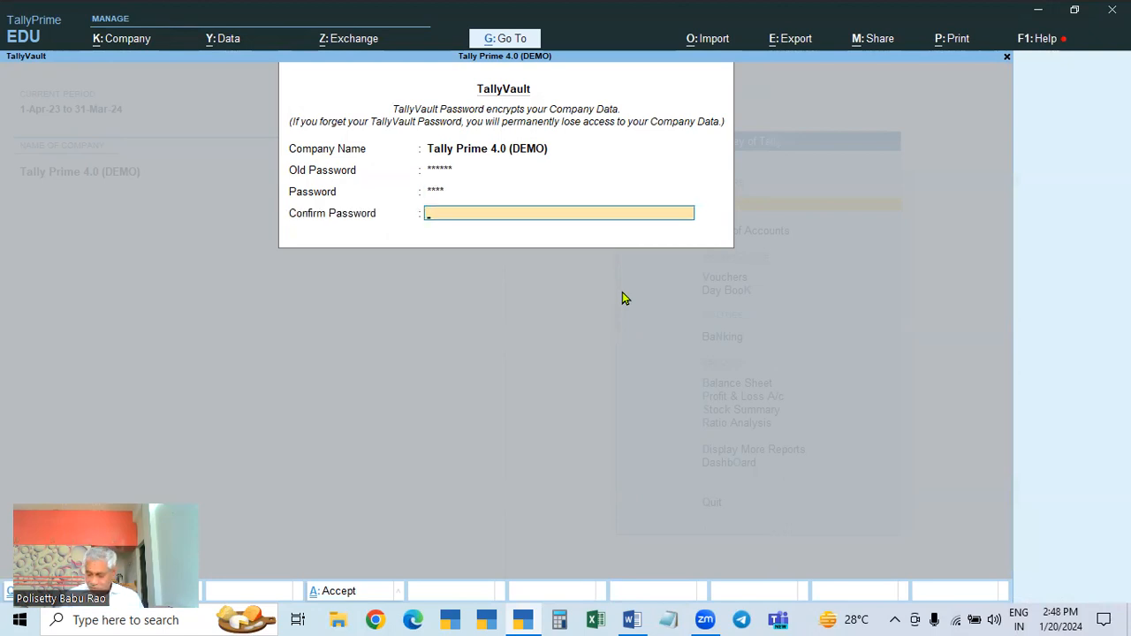
{"action": "key", "text": "Return"}
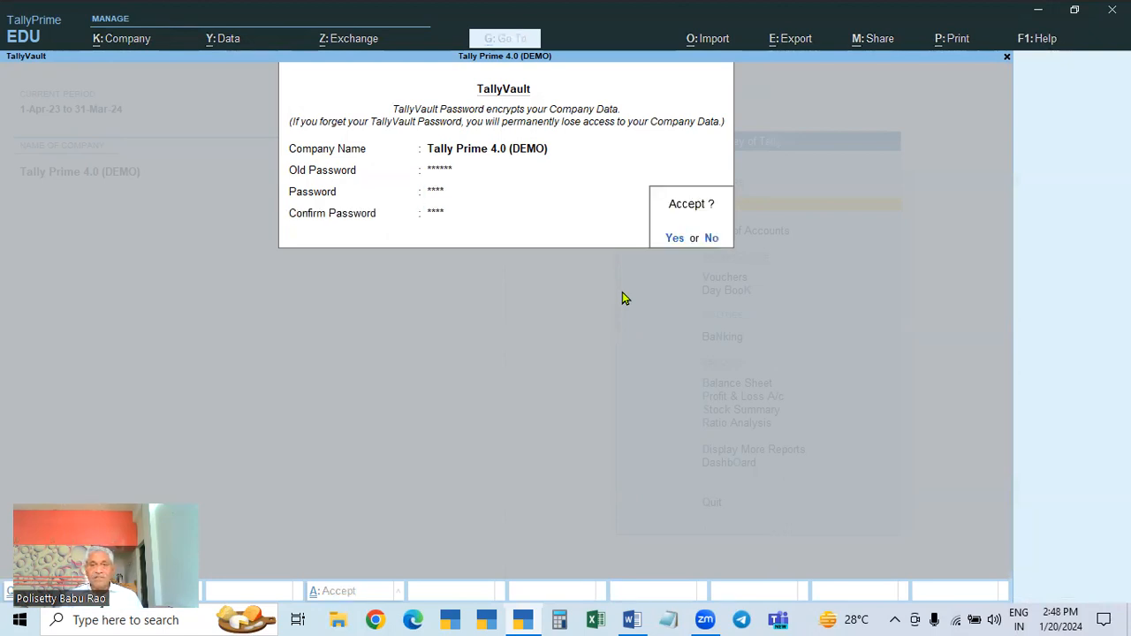
{"action": "key", "text": "Return"}
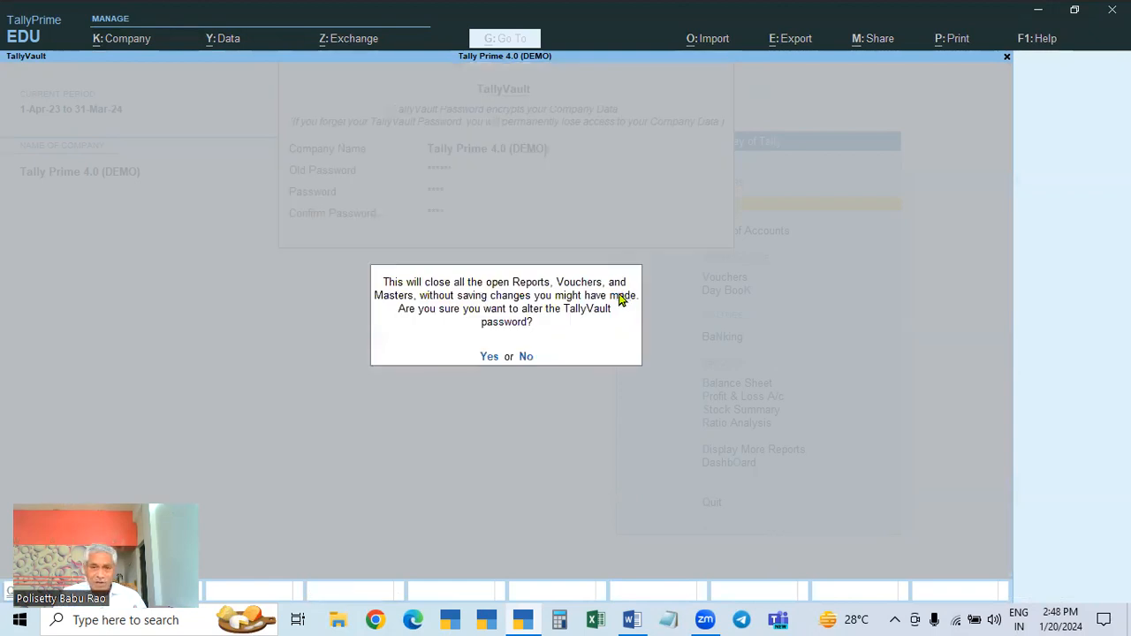
{"action": "left_click", "coordinate": [488, 357]}
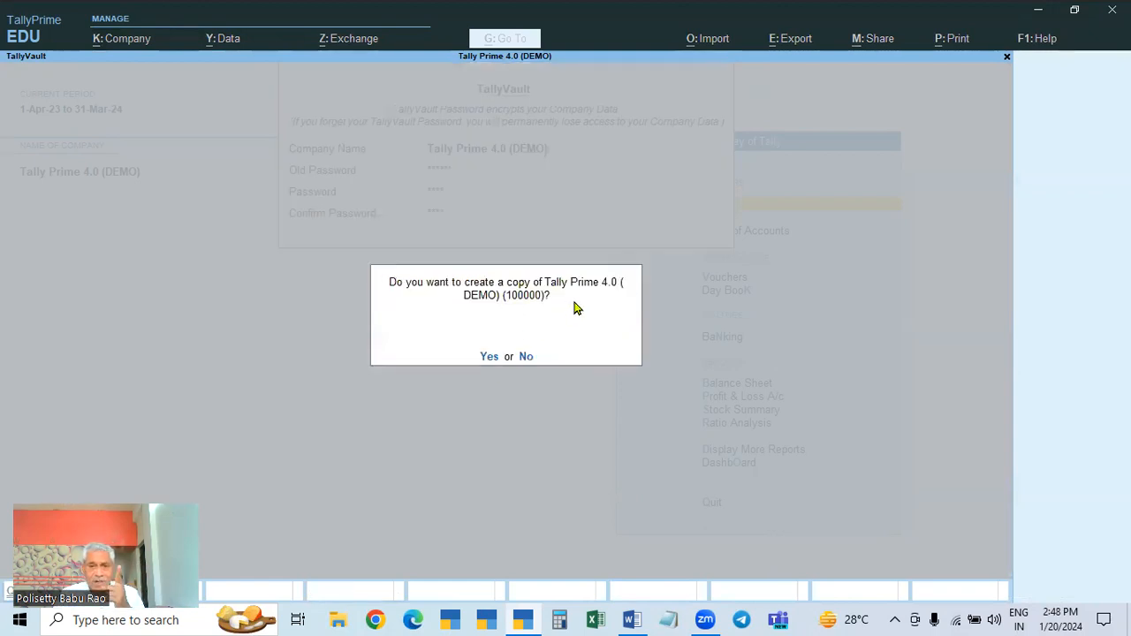
{"action": "left_click", "coordinate": [530, 358]}
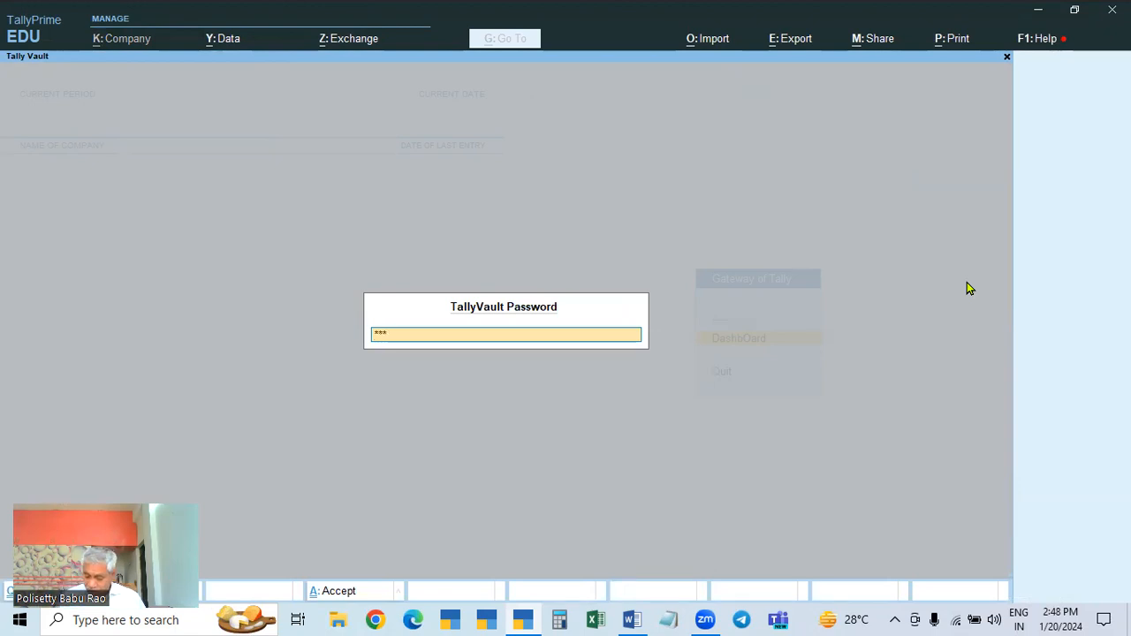
{"action": "key", "text": "Return"}
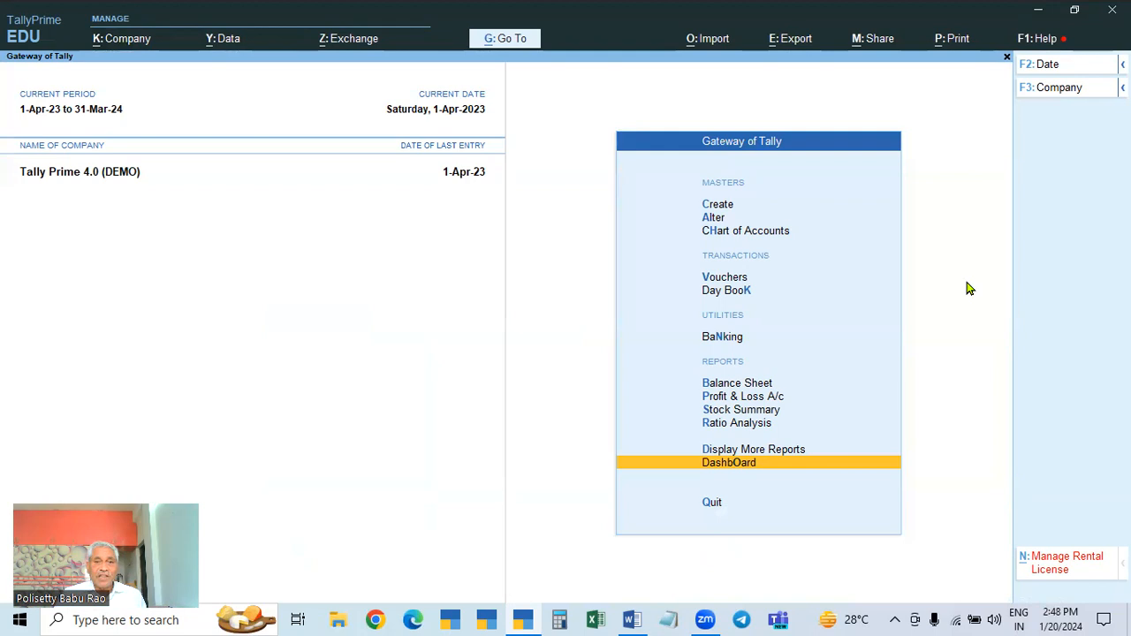
Step: Review the Word REPEAT TOPICS notes, then return to TallyPrime's Company menu
{"action": "left_click", "coordinate": [632, 619]}
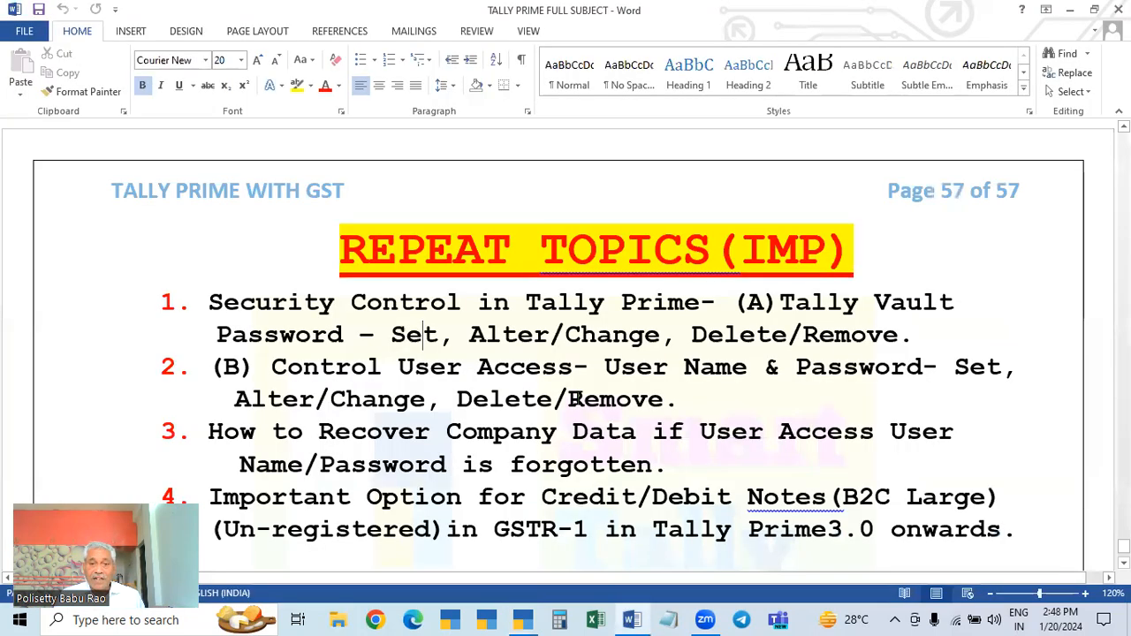
{"action": "left_click", "coordinate": [525, 619]}
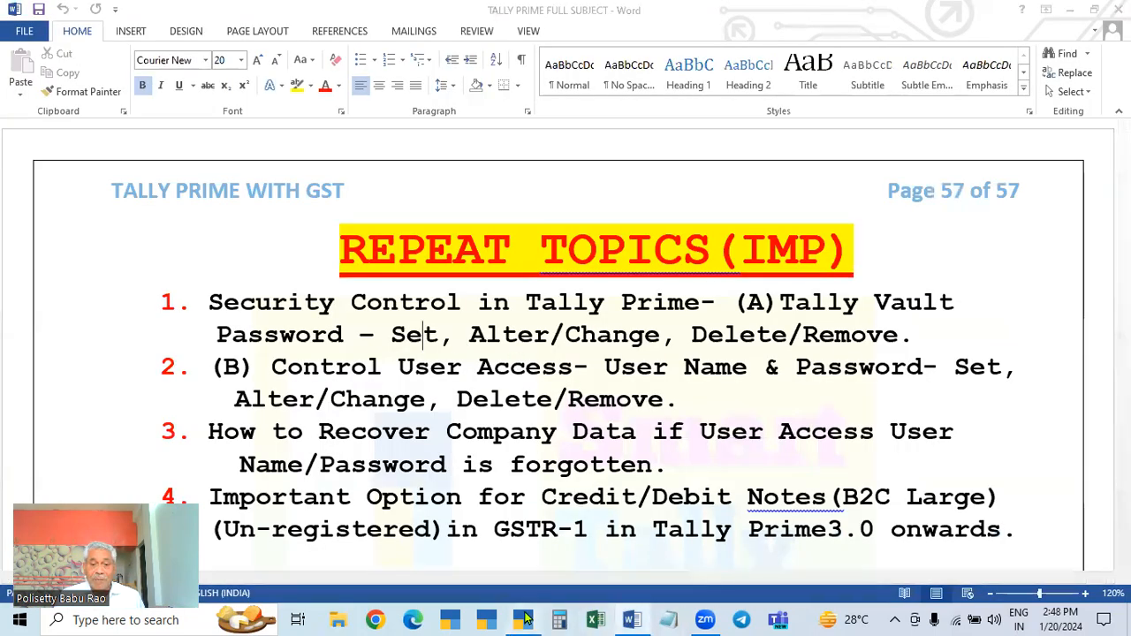
{"action": "left_click", "coordinate": [114, 41]}
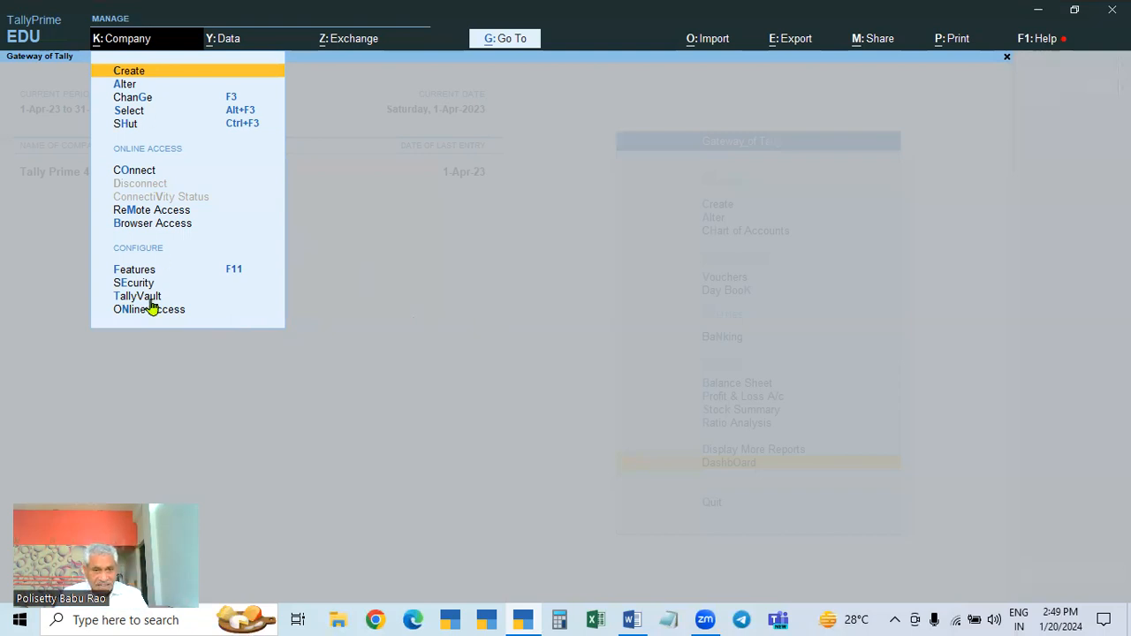
Step: Check the Word notes again, then close TallyPrime's Company menu back to the Gateway
{"action": "left_click", "coordinate": [631, 618]}
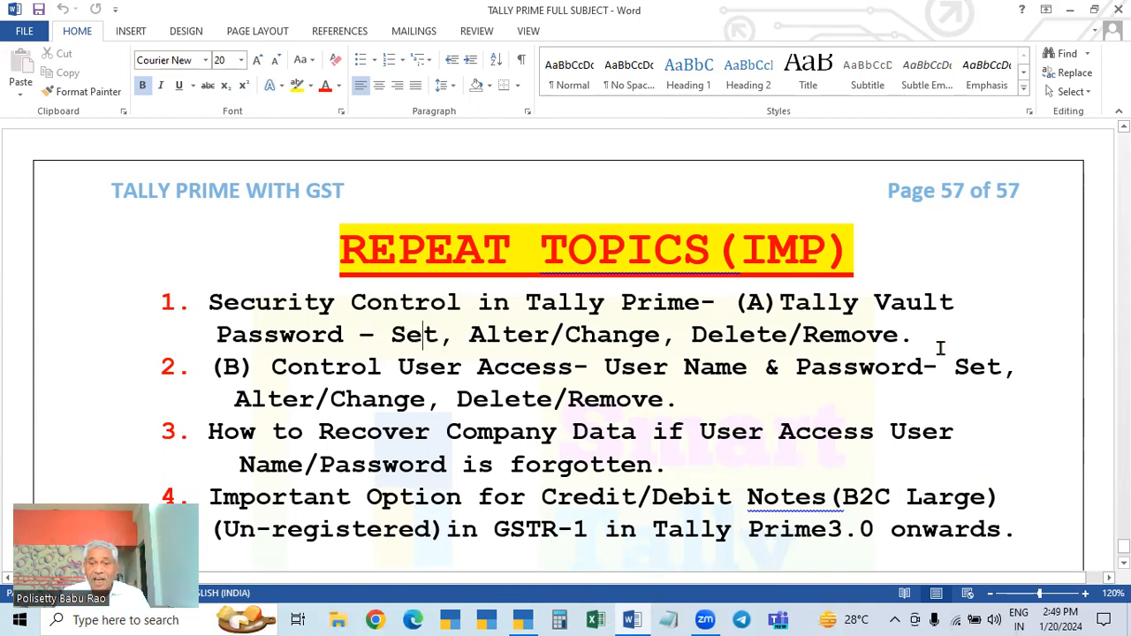
{"action": "left_click", "coordinate": [522, 619]}
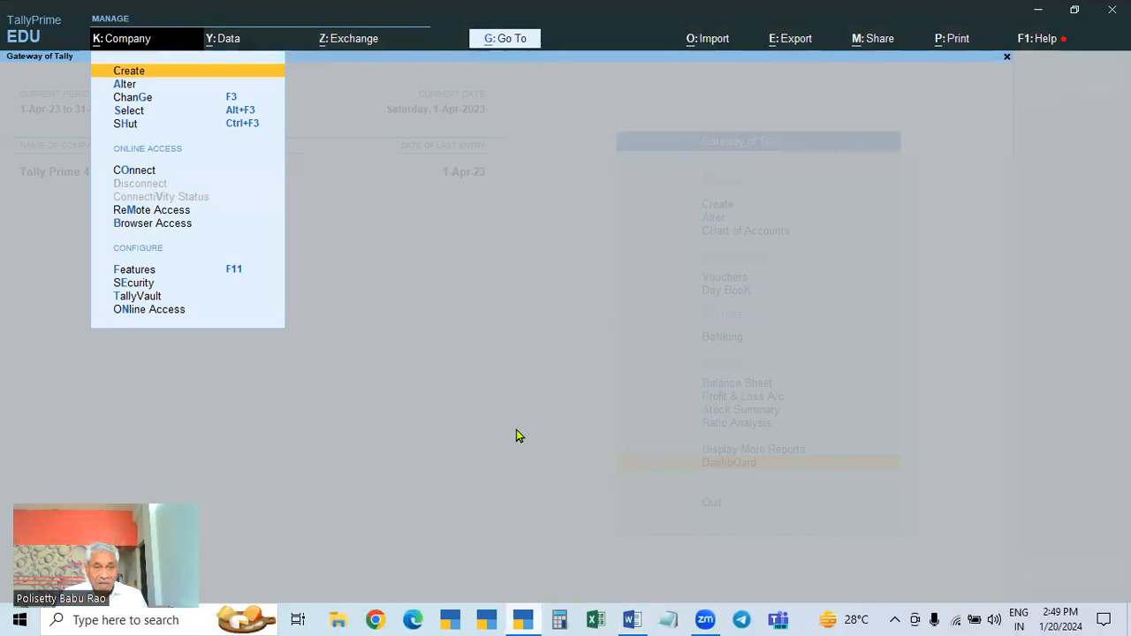
{"action": "key", "text": "Escape"}
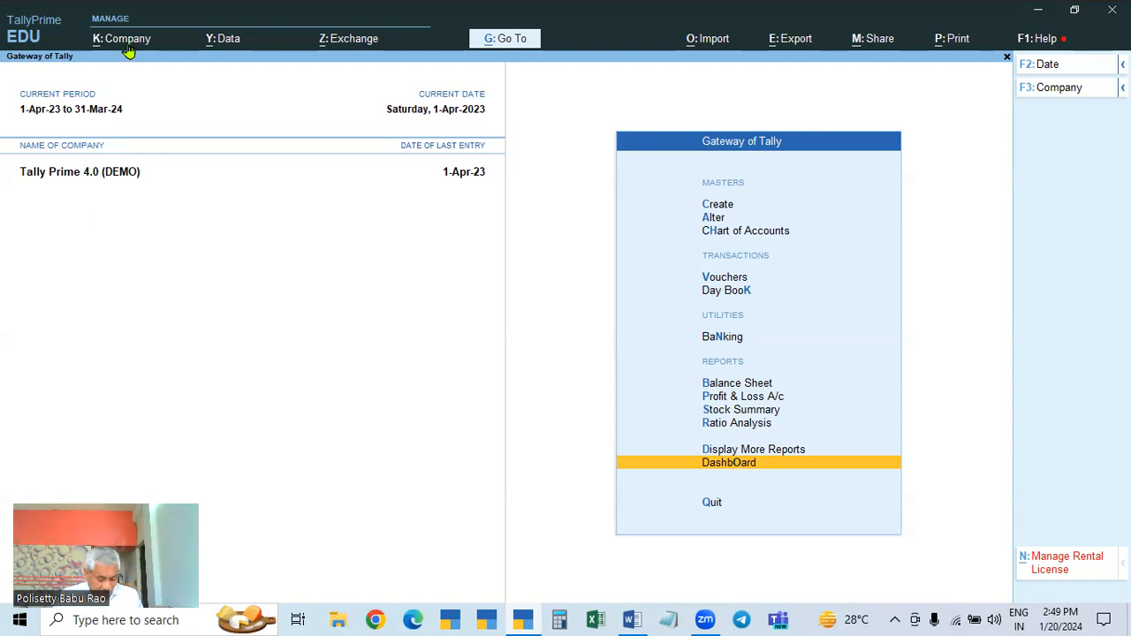
{"action": "key", "text": "ctrl+F3"}
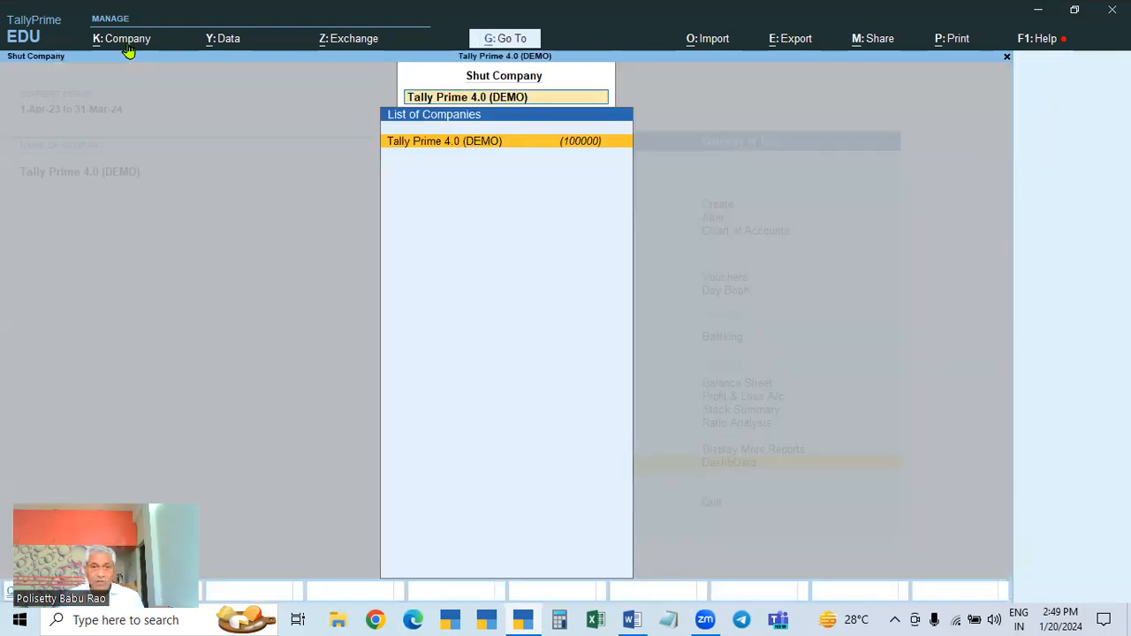
{"action": "key", "text": "Return"}
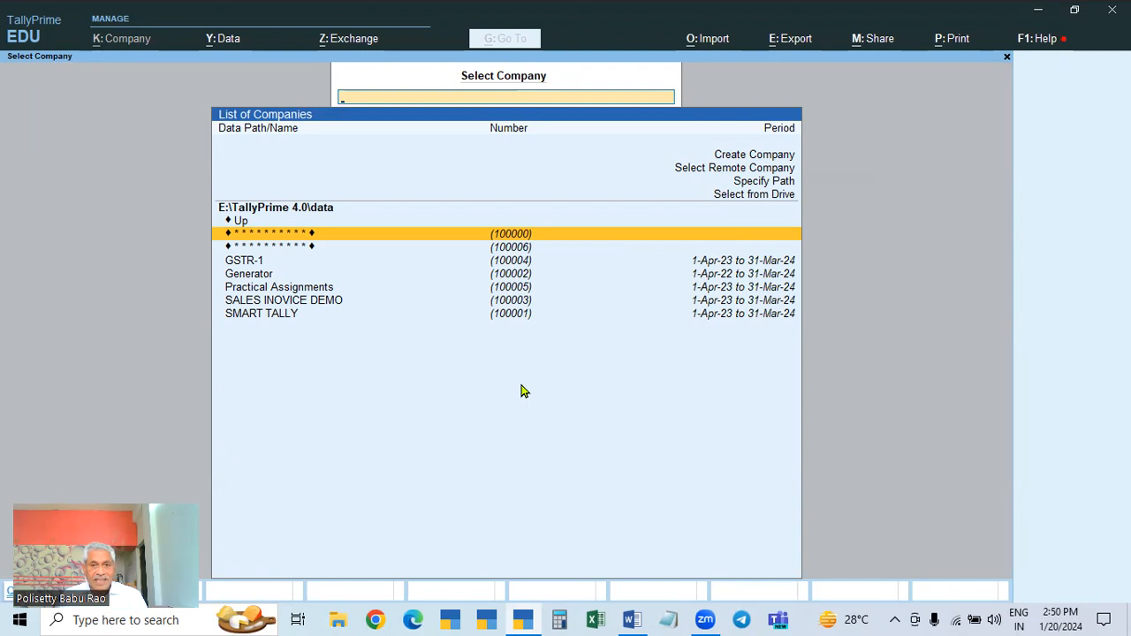
{"action": "key", "text": "Return"}
{"action": "type", "text": "***"}
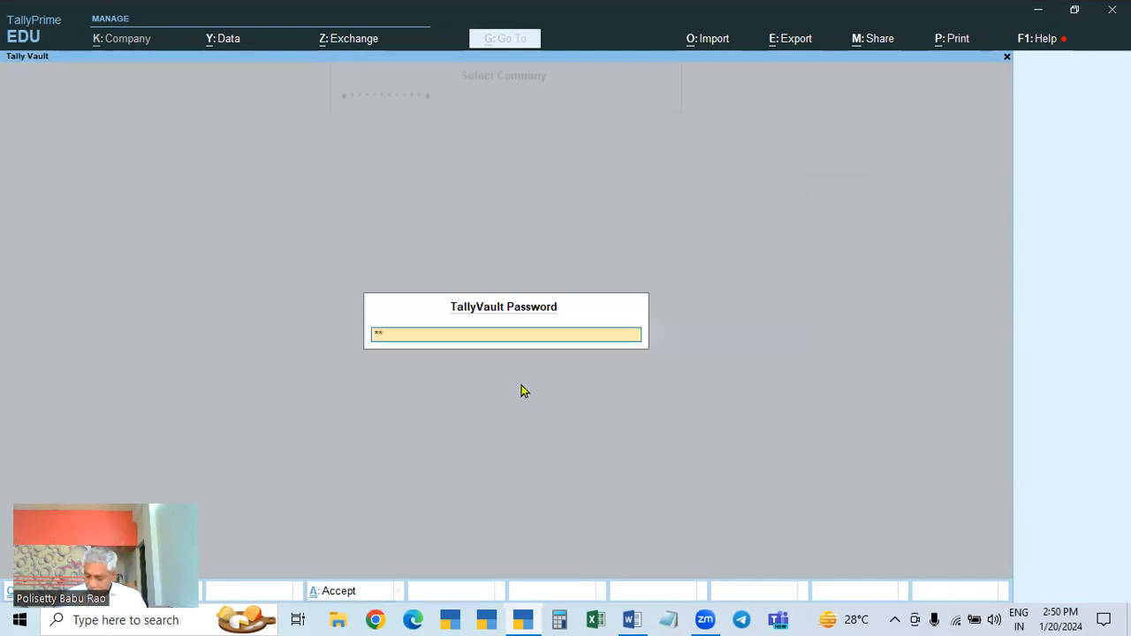
{"action": "key", "text": "Return"}
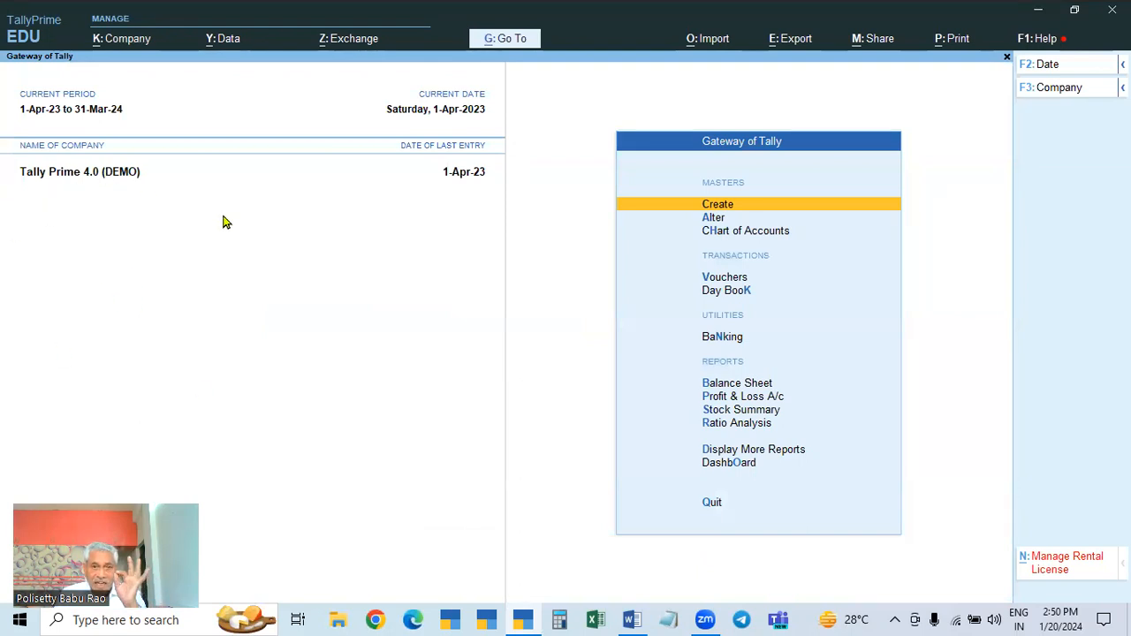
Step: Remove Tally Prime 4.0 (DEMO)'s TallyVault password by leaving the new password blank, declining a copy
{"action": "left_click", "coordinate": [125, 50]}
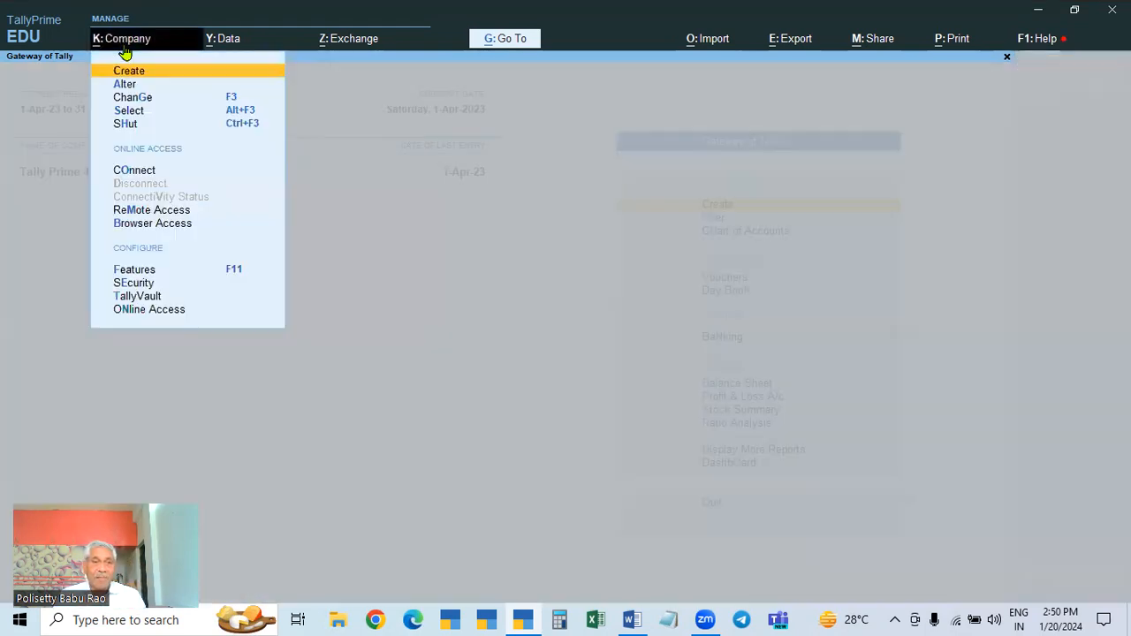
{"action": "left_click", "coordinate": [138, 298]}
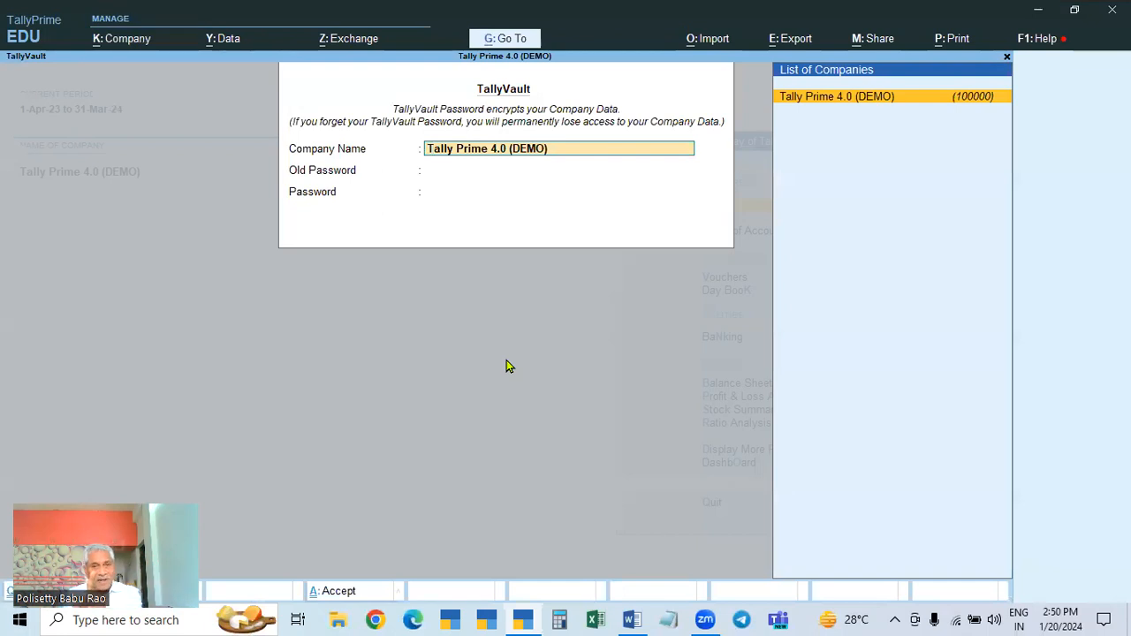
{"action": "key", "text": "Return"}
{"action": "type", "text": "a"}
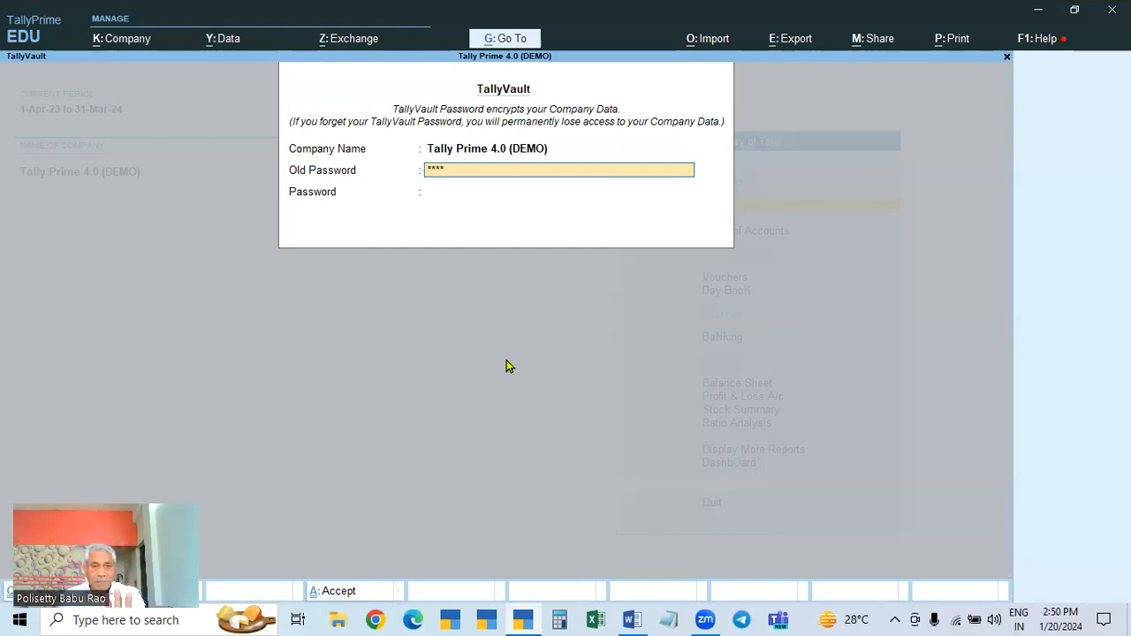
{"action": "key", "text": "Return"}
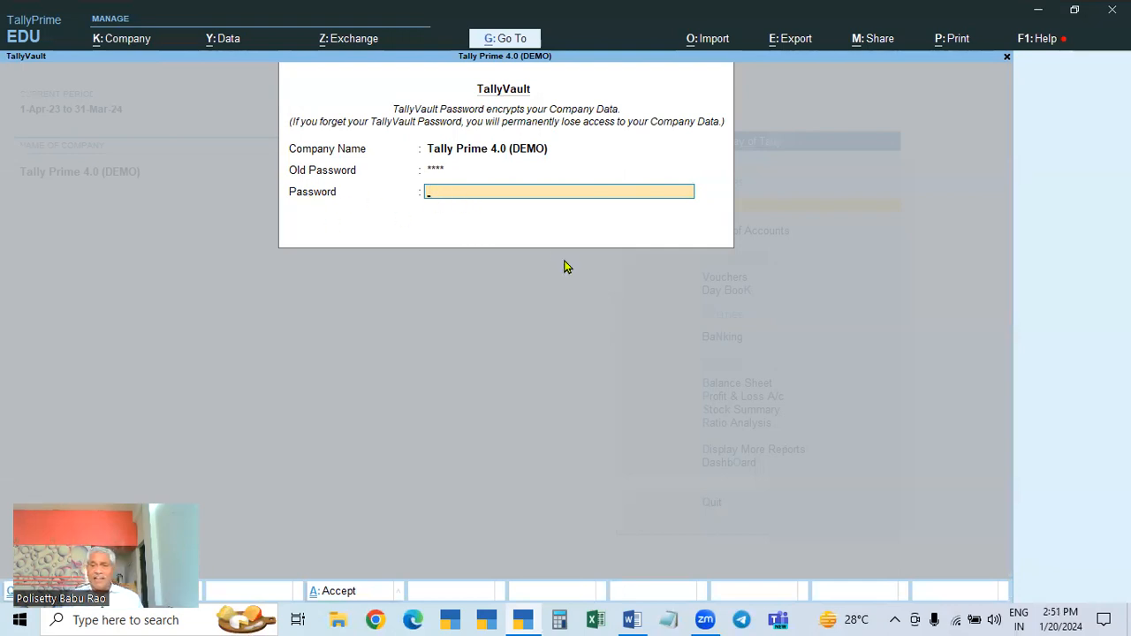
{"action": "key", "text": "Return"}
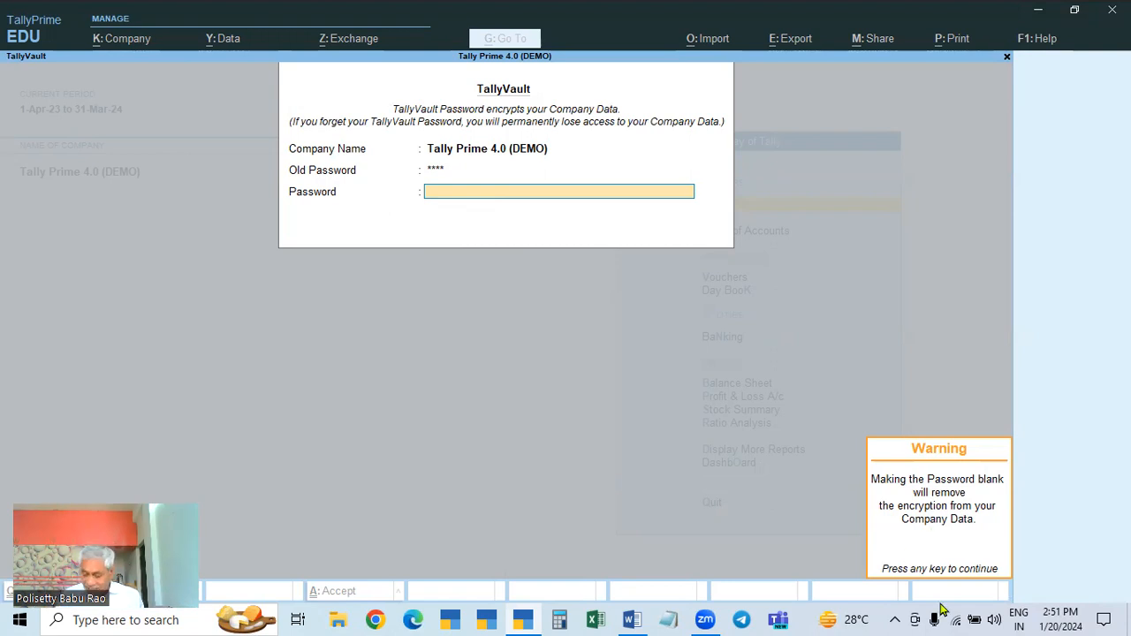
{"action": "key", "text": "Return"}
{"action": "key", "text": "Return"}
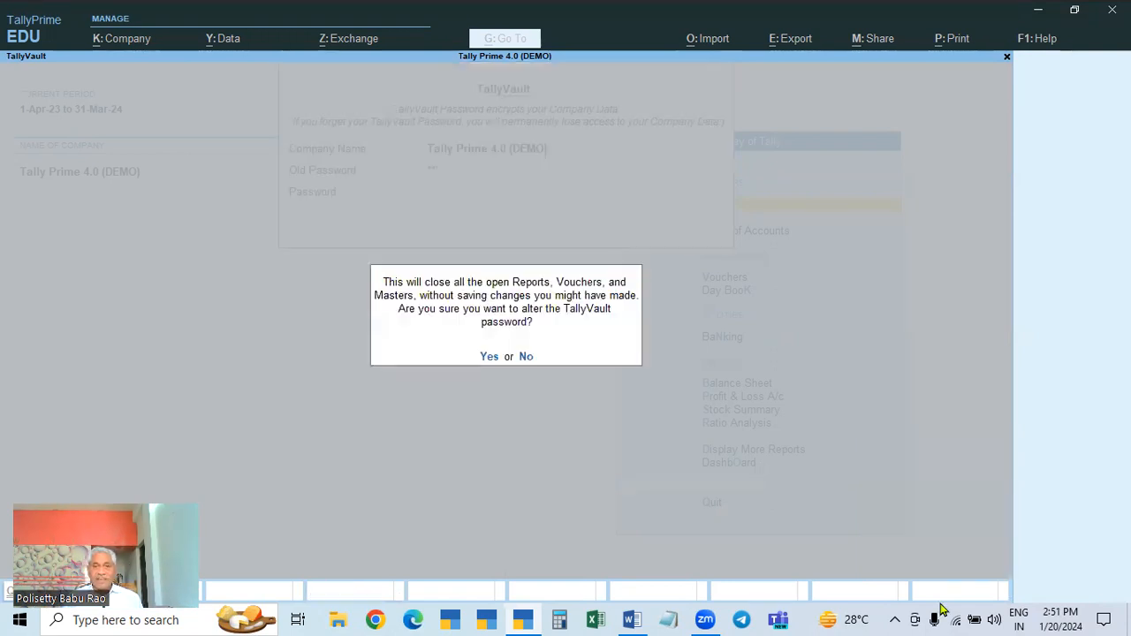
{"action": "left_click", "coordinate": [487, 358]}
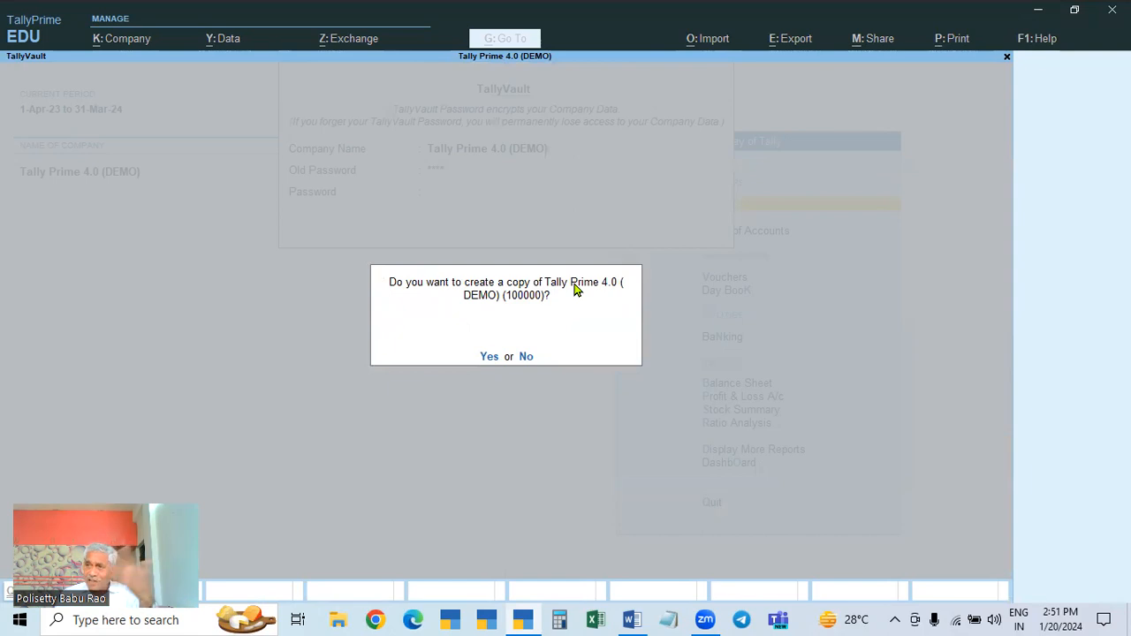
{"action": "left_click", "coordinate": [523, 357]}
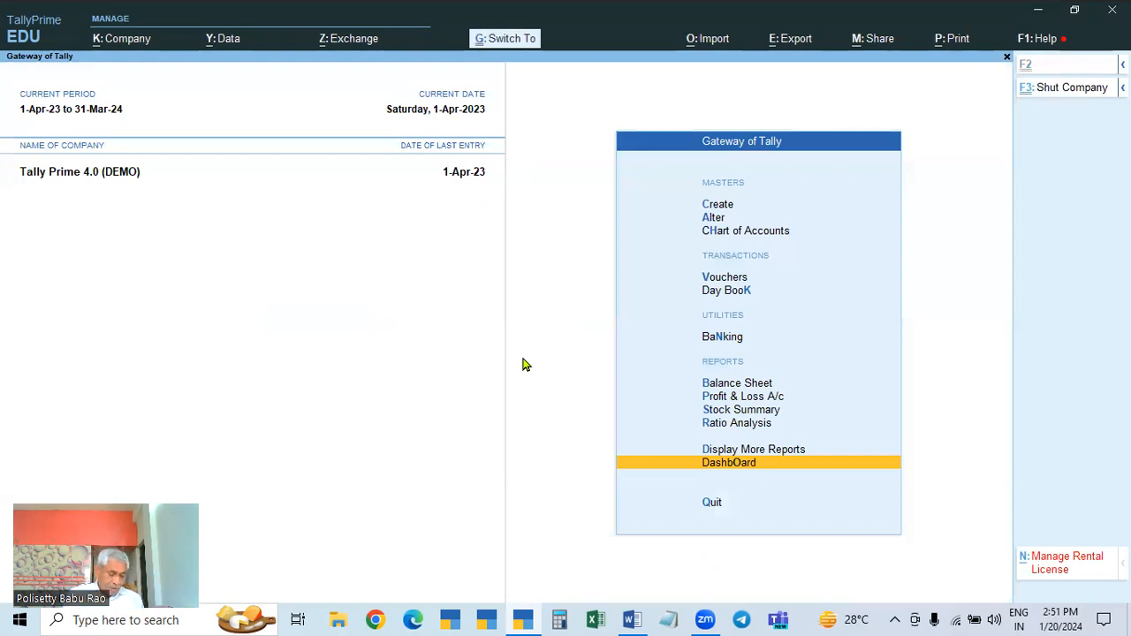
Step: Shut Tally Prime 4.0 (DEMO) and unlock encrypted company 100006 with its TallyVault password
{"action": "key", "text": "F3"}
{"action": "key", "text": "Return"}
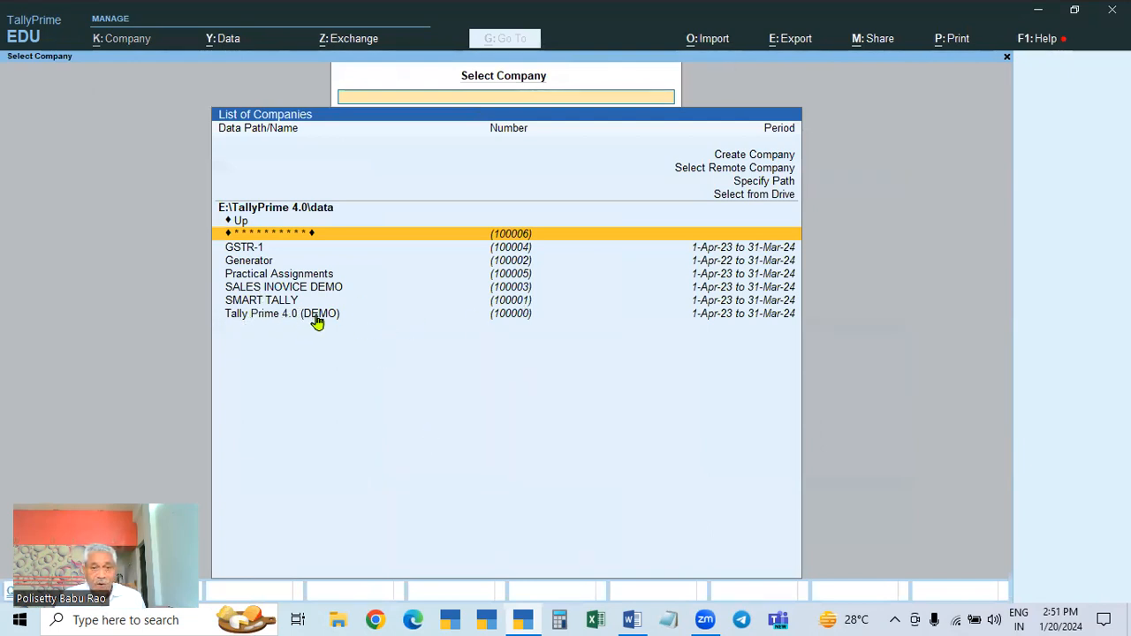
{"action": "left_click", "coordinate": [501, 317]}
{"action": "left_click", "coordinate": [517, 235]}
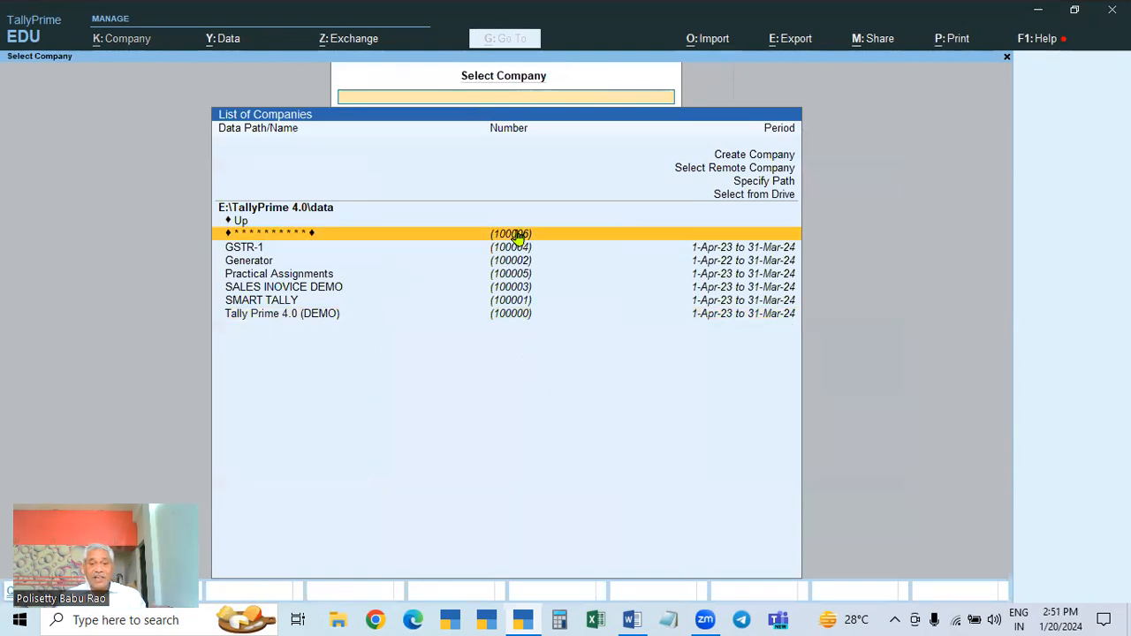
{"action": "left_click", "coordinate": [518, 235]}
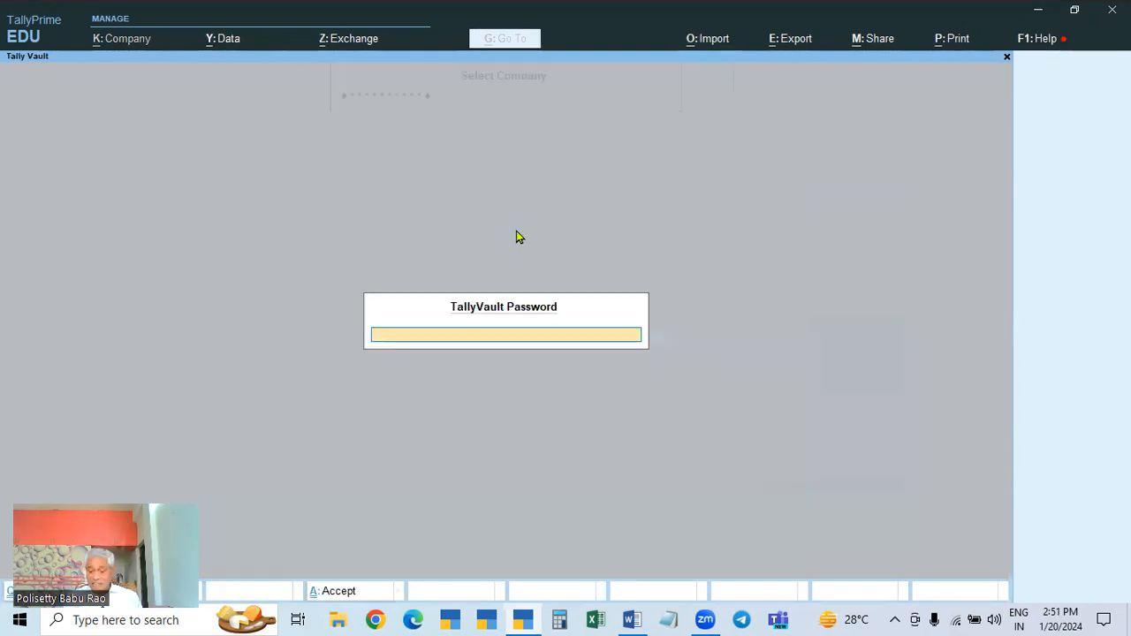
{"action": "type", "text": "******"}
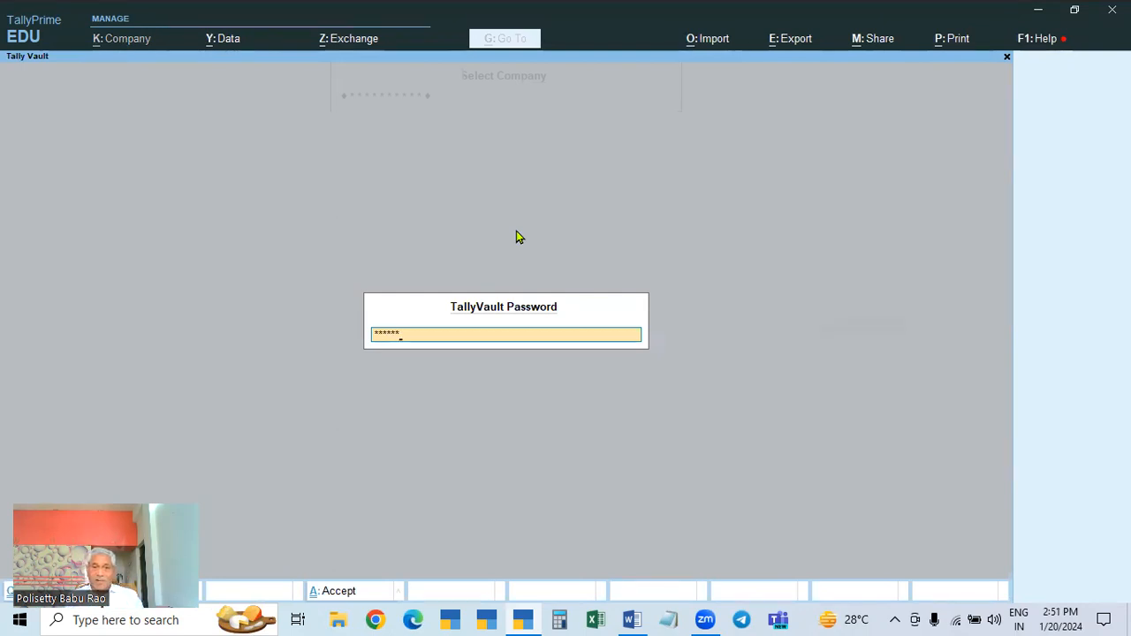
{"action": "key", "text": "Return"}
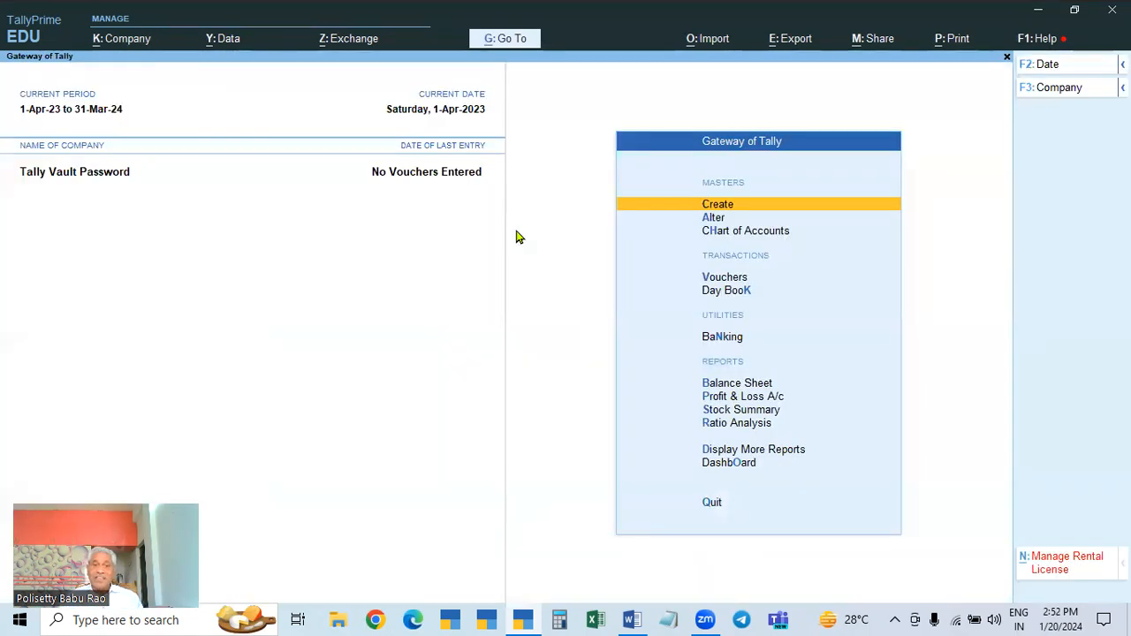
Step: Open TallyVault for the Tally Vault Password company and enter its current vault password
{"action": "left_click", "coordinate": [131, 47]}
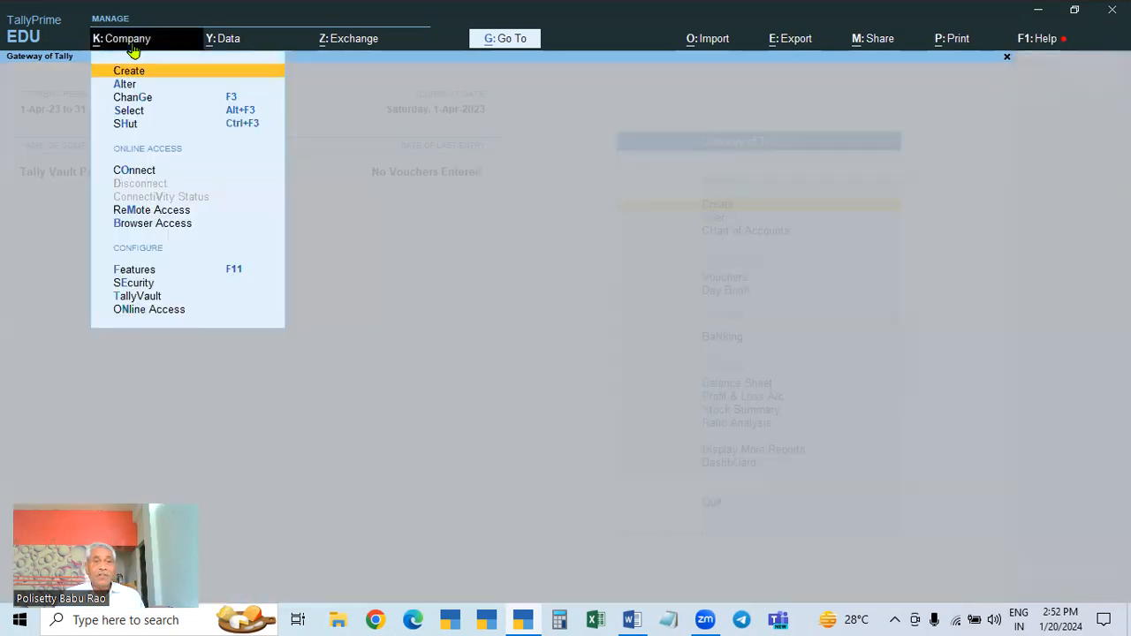
{"action": "left_click", "coordinate": [139, 301]}
{"action": "key", "text": "Return"}
{"action": "type", "text": "123456"}
{"action": "key", "text": "Return"}
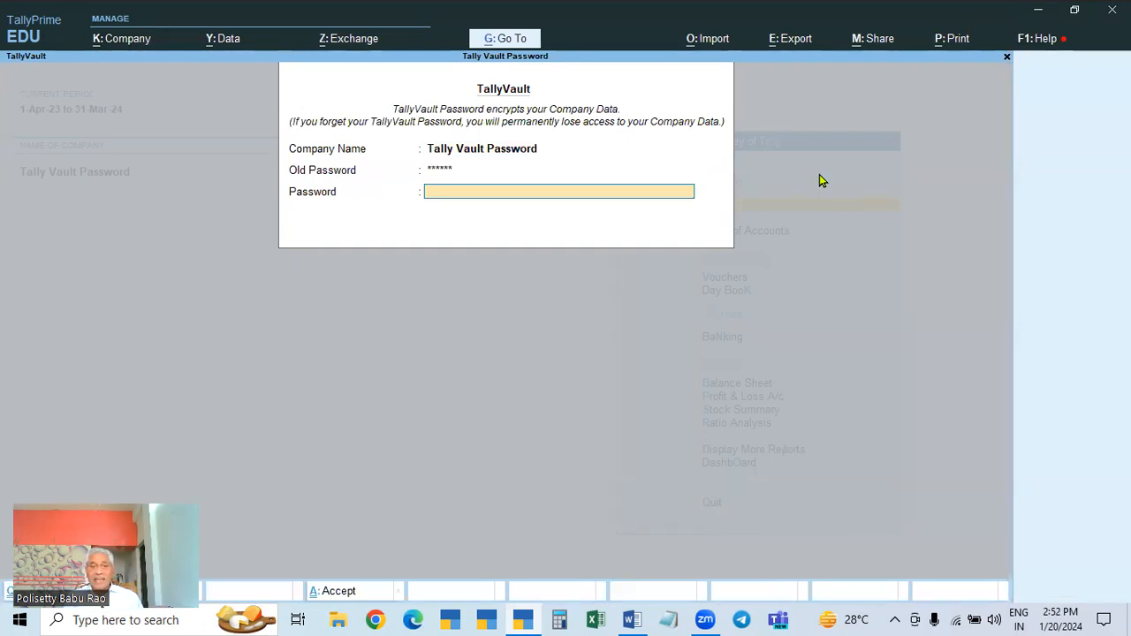
Step: Leave the new vault password blank to remove encryption, confirm without copying, then list companies to shut
{"action": "key", "text": "Return"}
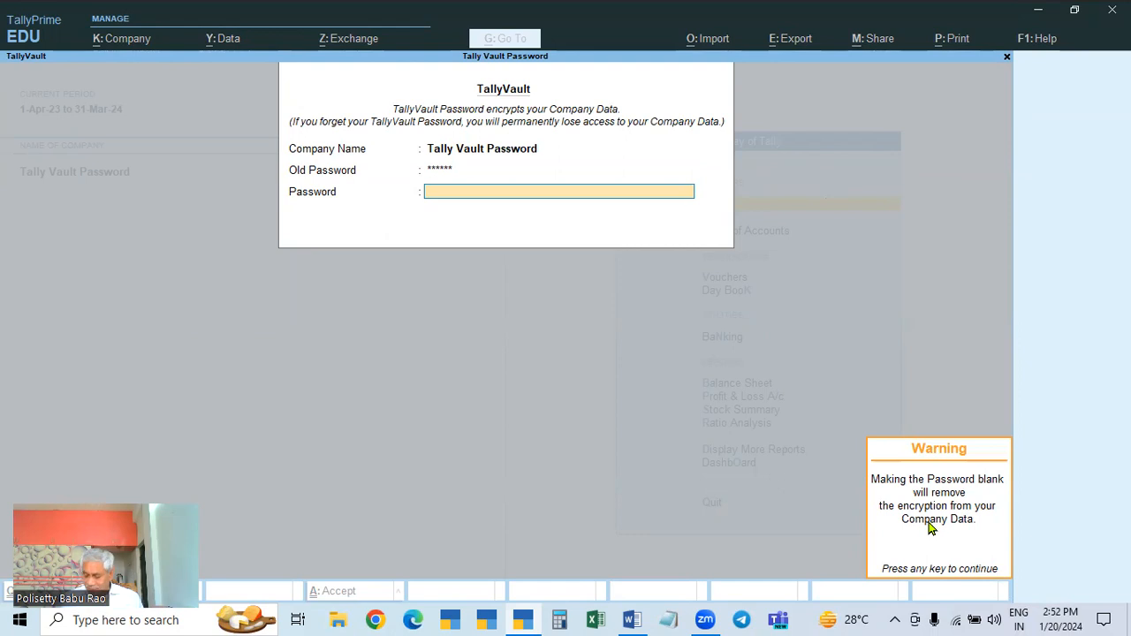
{"action": "key", "text": "Return"}
{"action": "key", "text": "Return"}
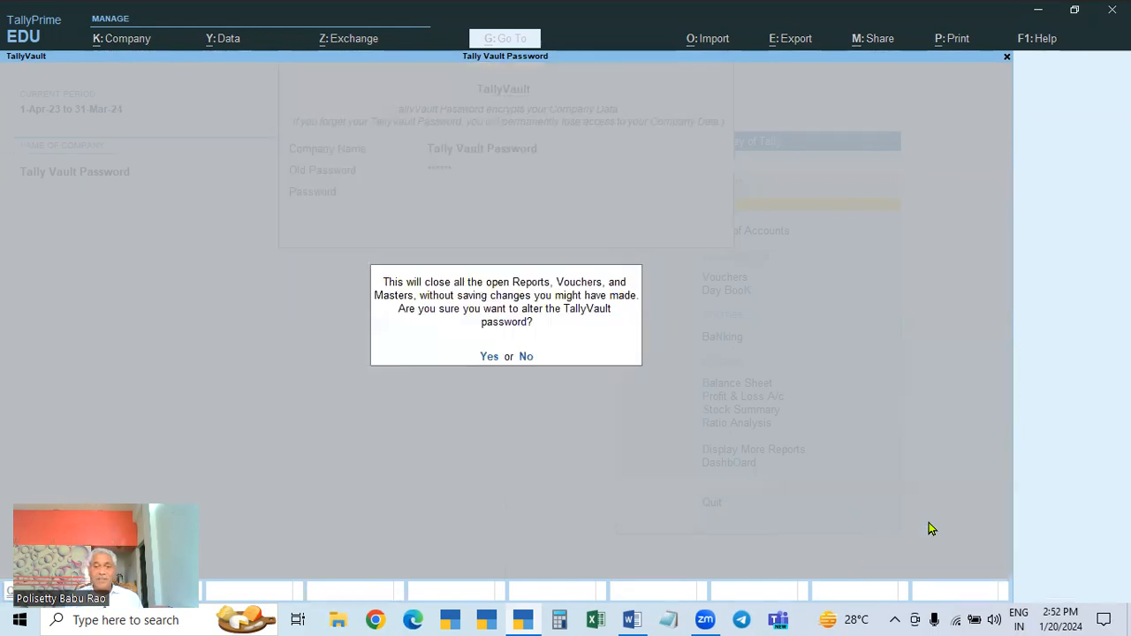
{"action": "left_click", "coordinate": [488, 363]}
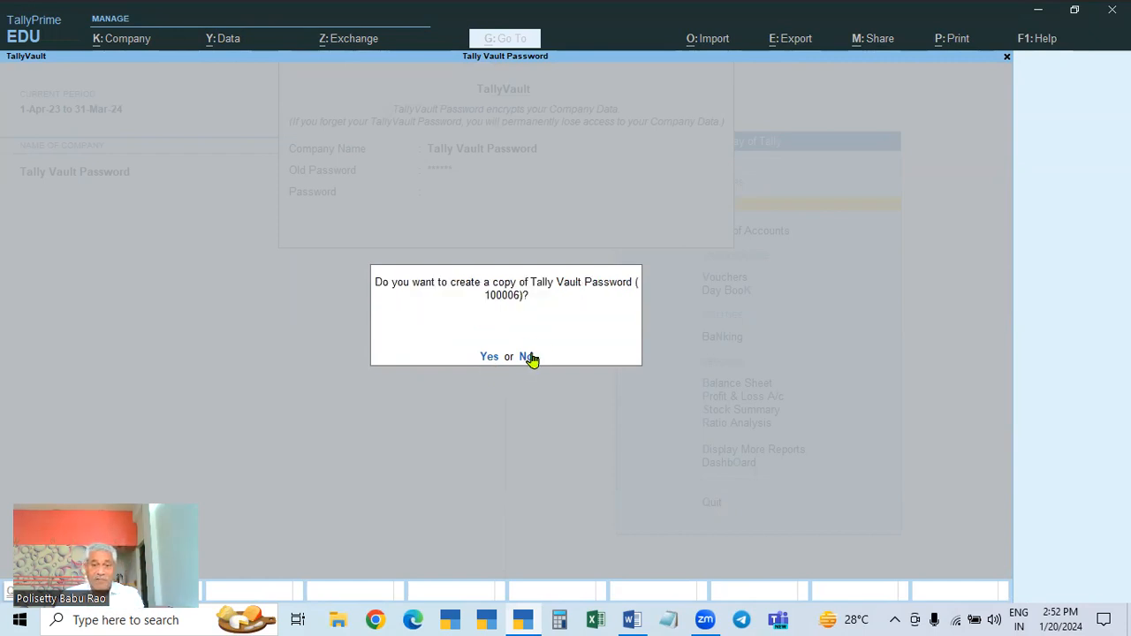
{"action": "left_click", "coordinate": [528, 358]}
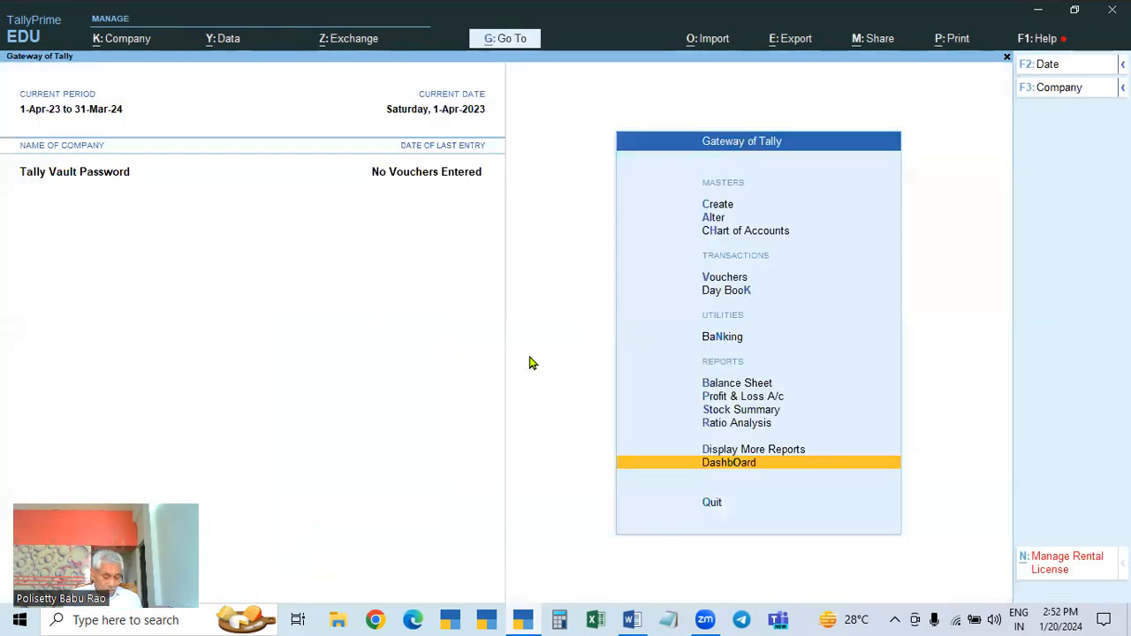
{"action": "key", "text": "ctrl"}
{"action": "key", "text": "ctrl+F3"}
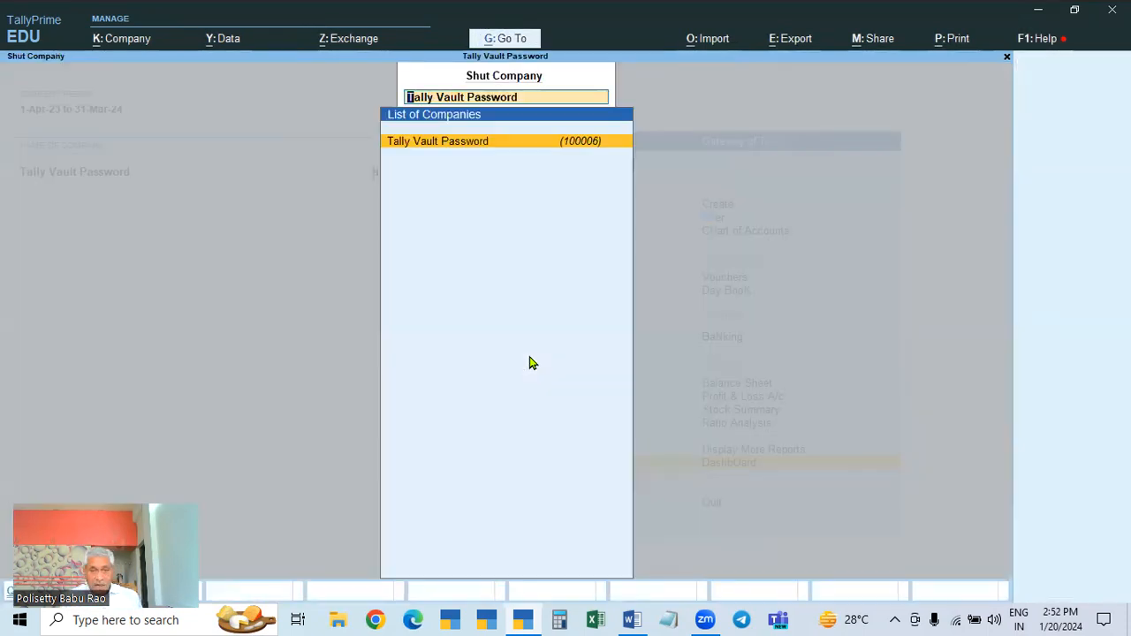
Step: Shut the company, reopen and shut Tally Vault Password again, then bring the Word course notes forward
{"action": "key", "text": "Return"}
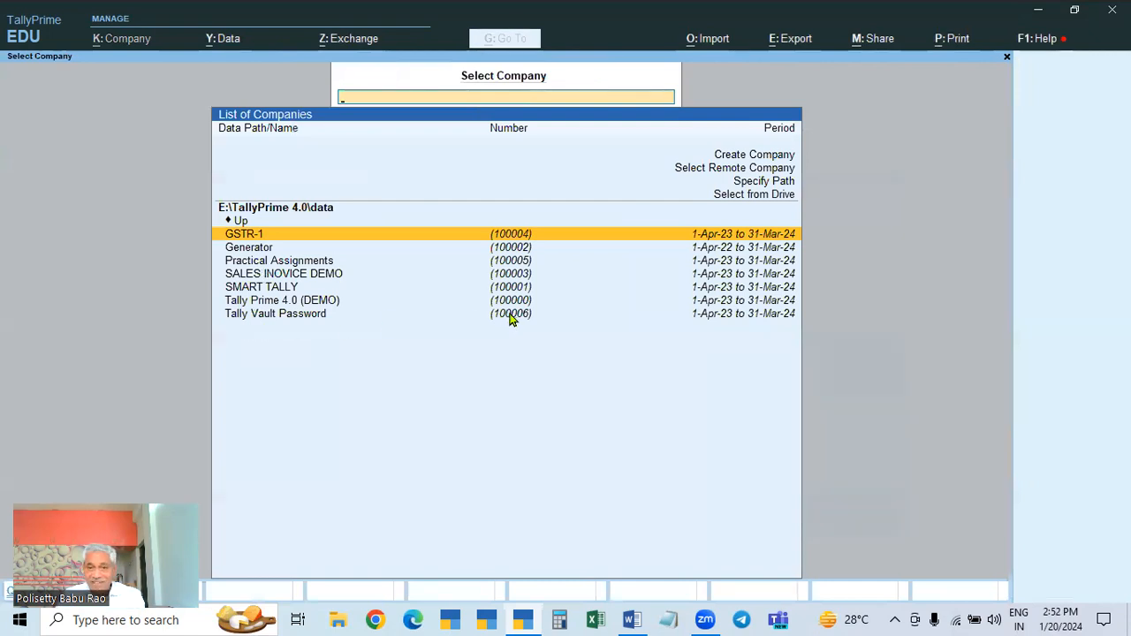
{"action": "left_click", "coordinate": [290, 312]}
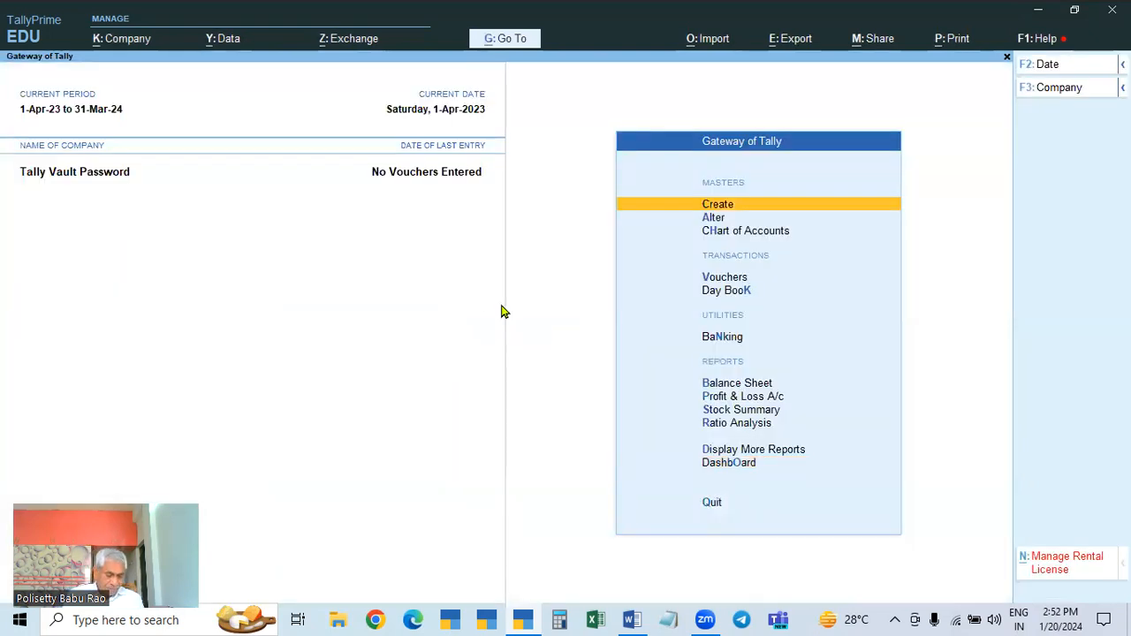
{"action": "key", "text": "ctrl+F3"}
{"action": "key", "text": "Return"}
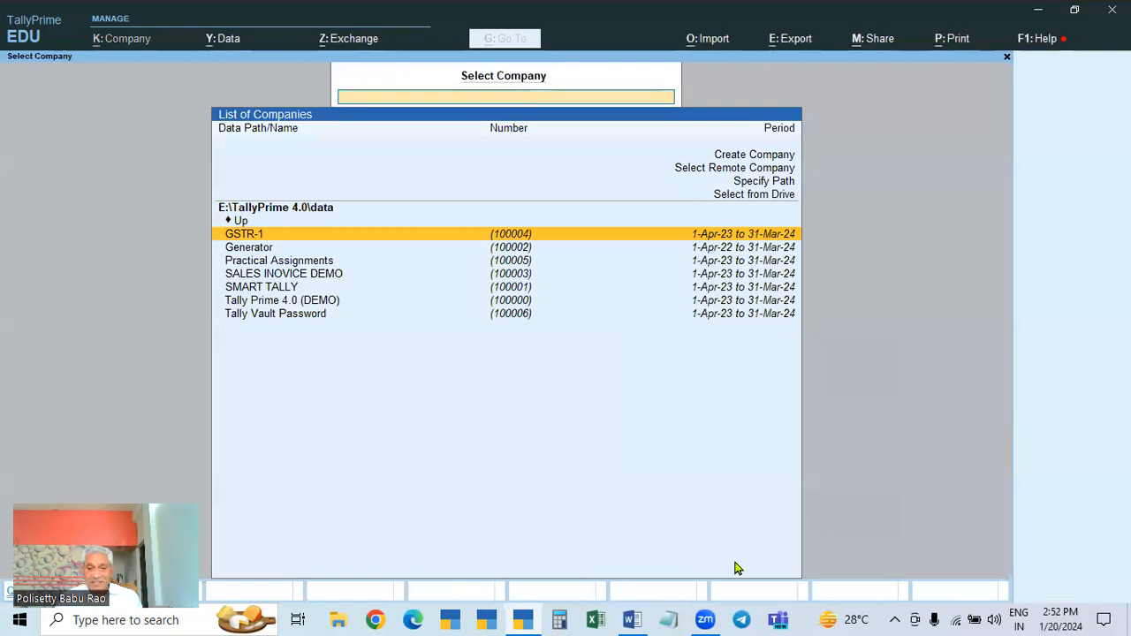
{"action": "left_click", "coordinate": [631, 619]}
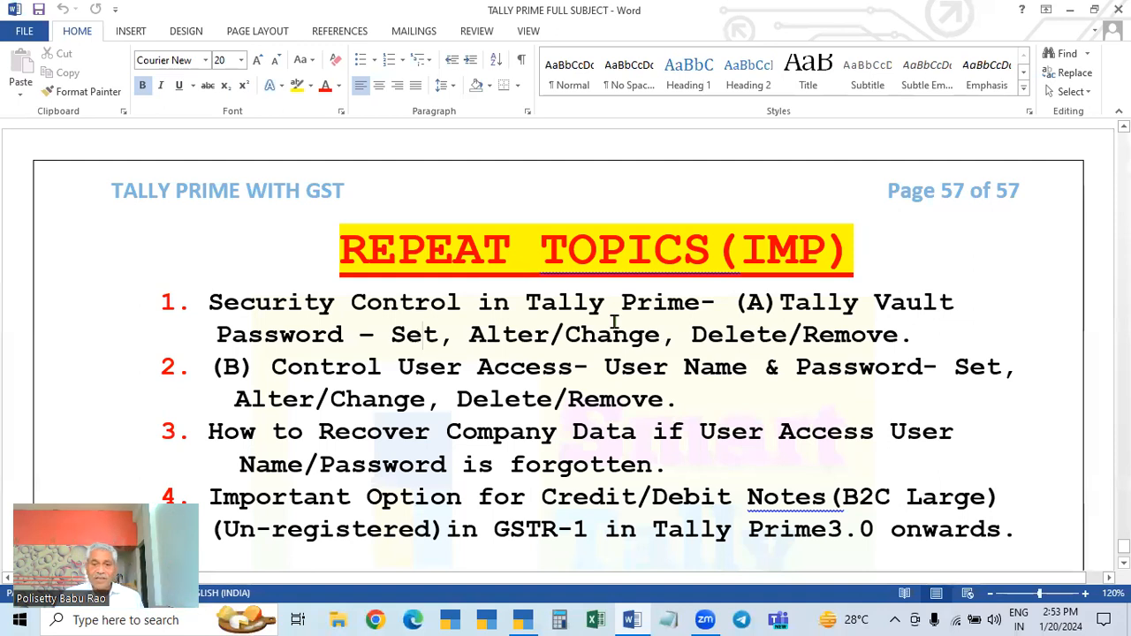
{"action": "left_click", "coordinate": [524, 618]}
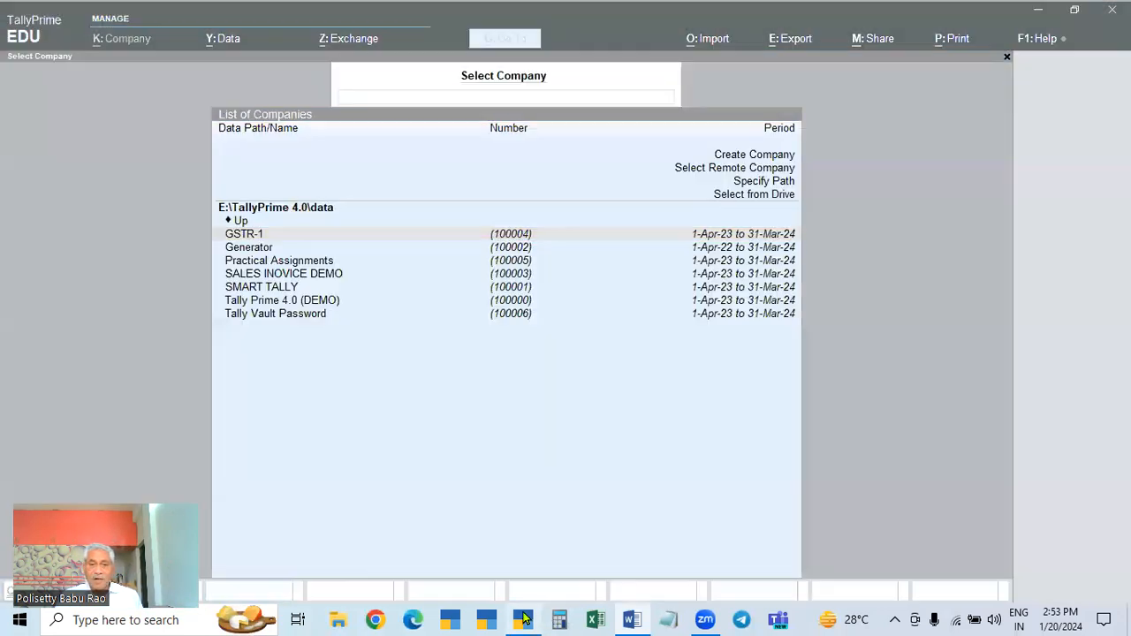
{"action": "left_click", "coordinate": [521, 618]}
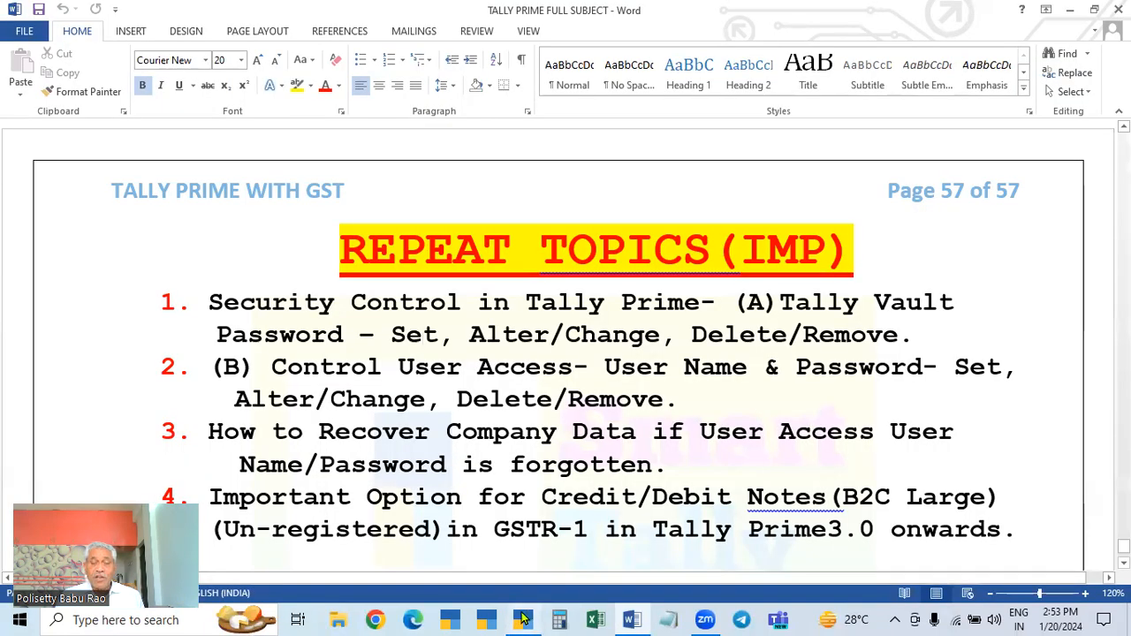
{"action": "mouse_move", "coordinate": [528, 618]}
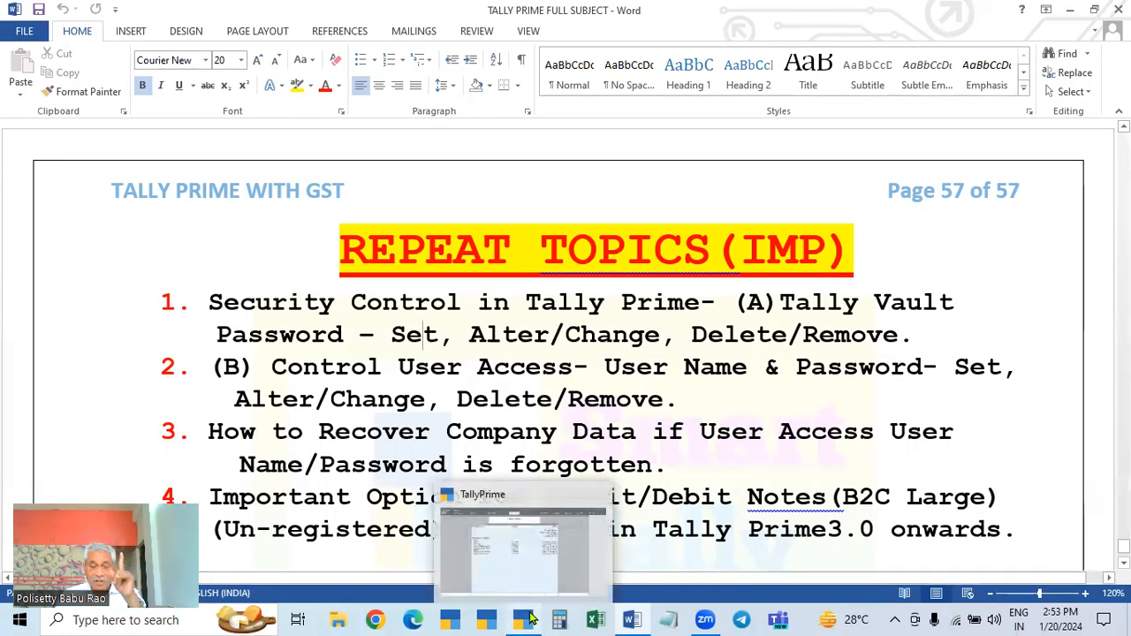